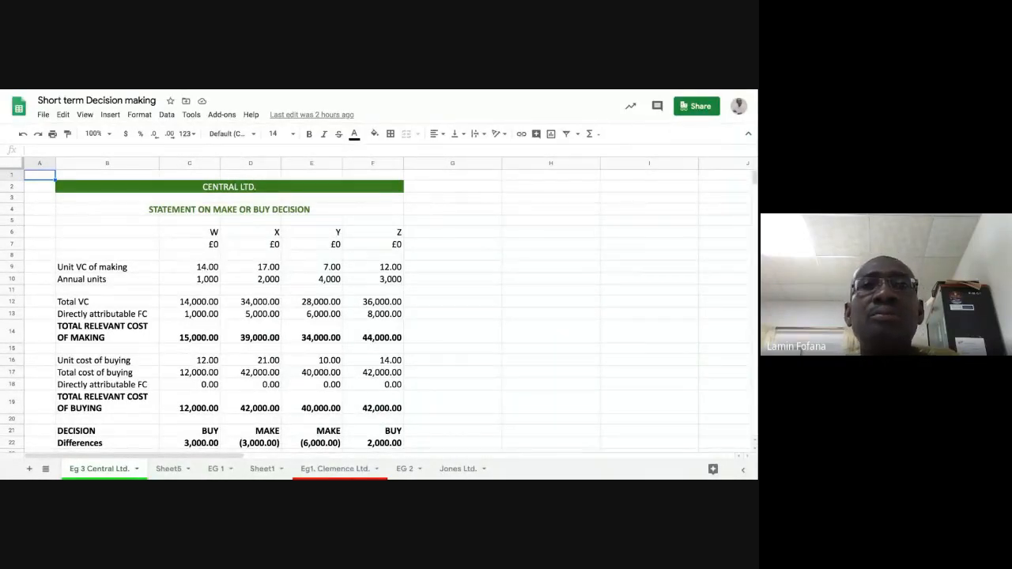
pyautogui.click(526, 278)
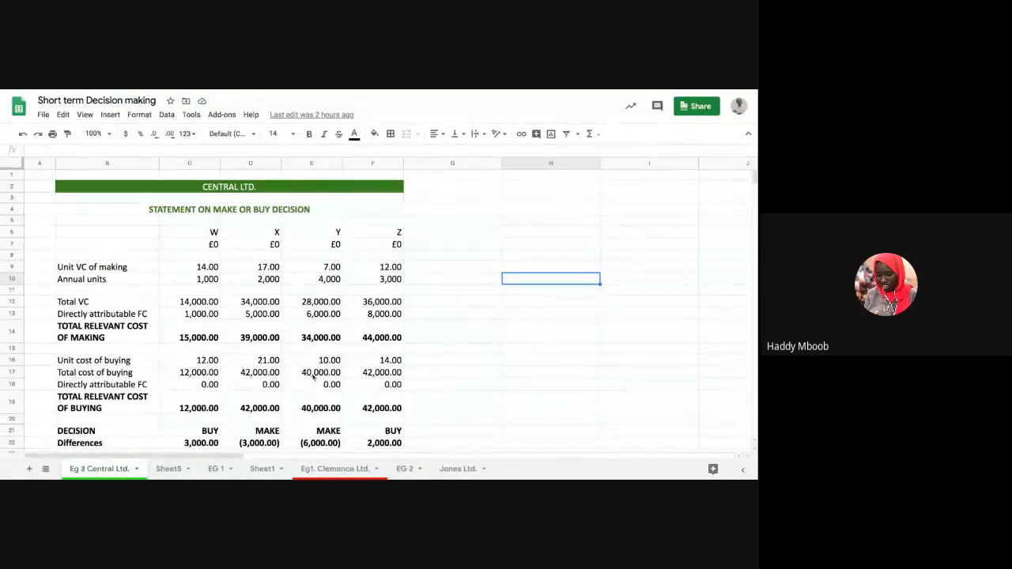
pyautogui.scroll(-5, 308, 373)
pyautogui.scroll(5, 308, 373)
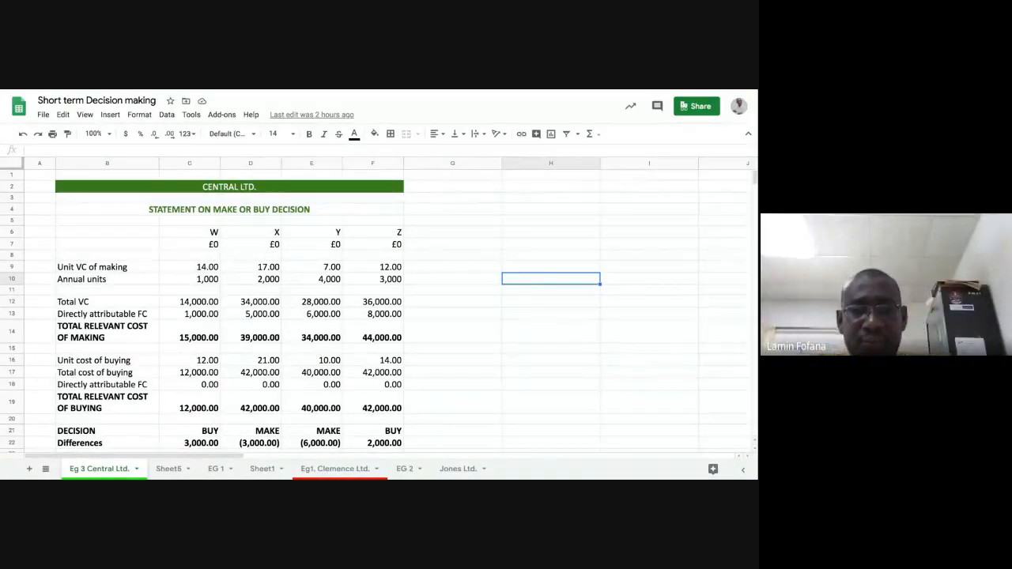
# Step: Add a new sheet to the workbook and rename it "EG 7 Neil Ltd."
pyautogui.click(29, 469)
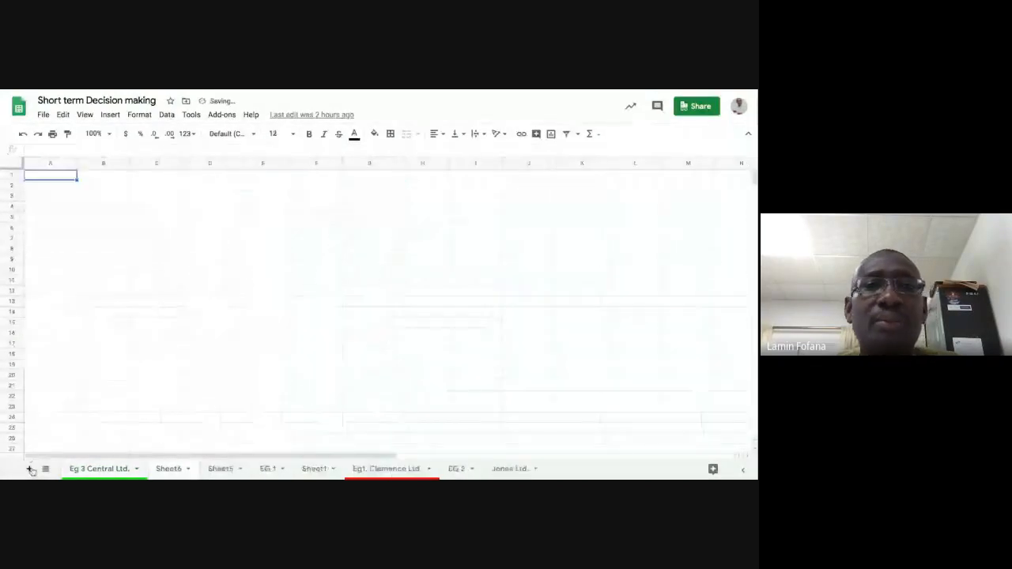
pyautogui.doubleClick(172, 469)
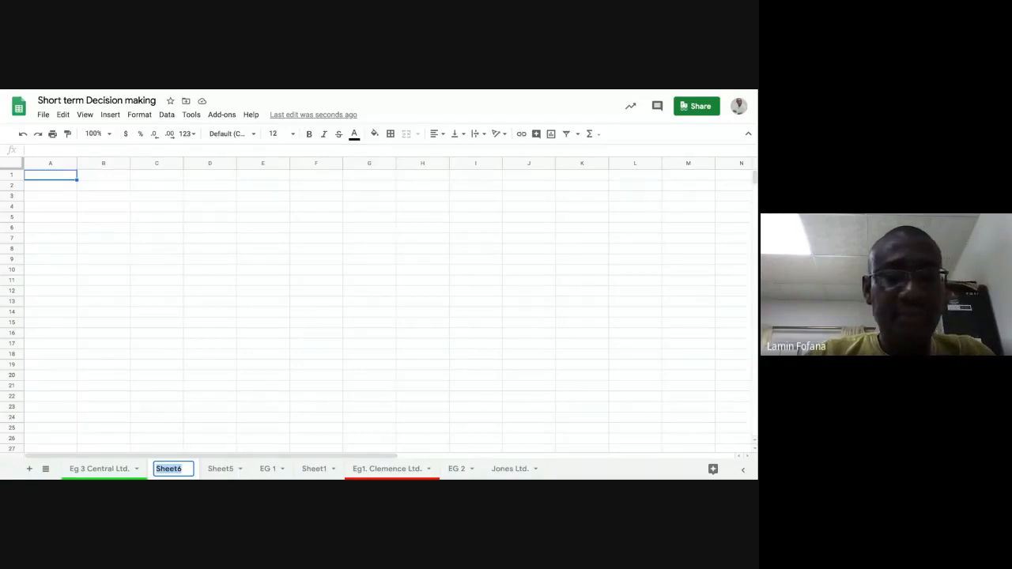
pyautogui.write('ME')
pyautogui.press('BackSpace')
pyautogui.press('BackSpace')
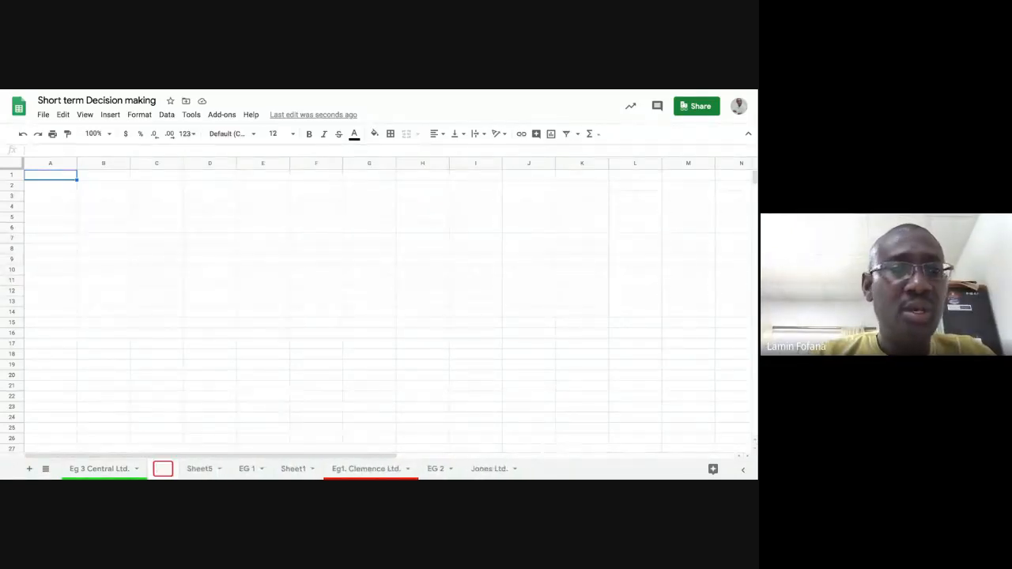
pyautogui.write('EG')
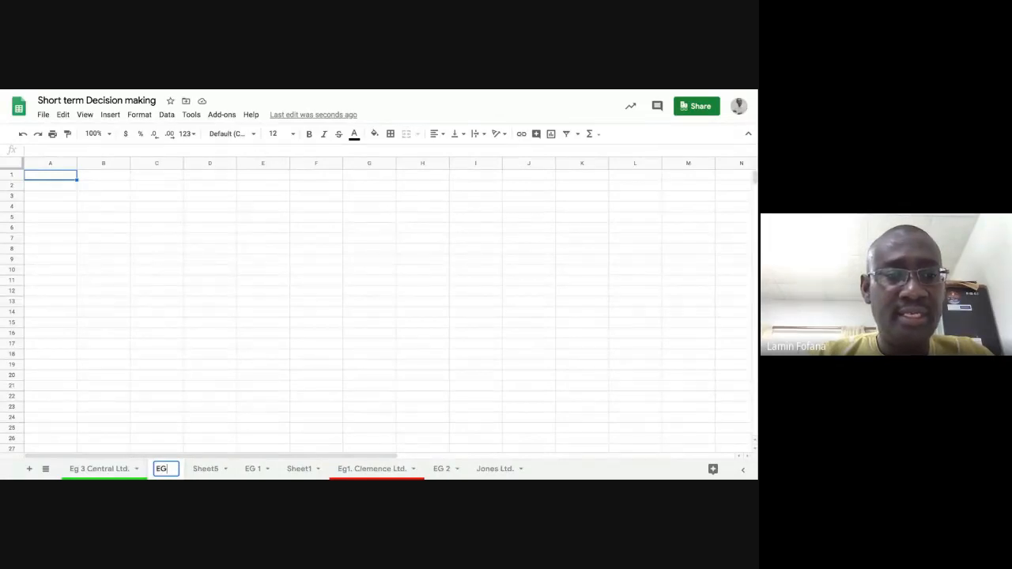
pyautogui.write(' 7')
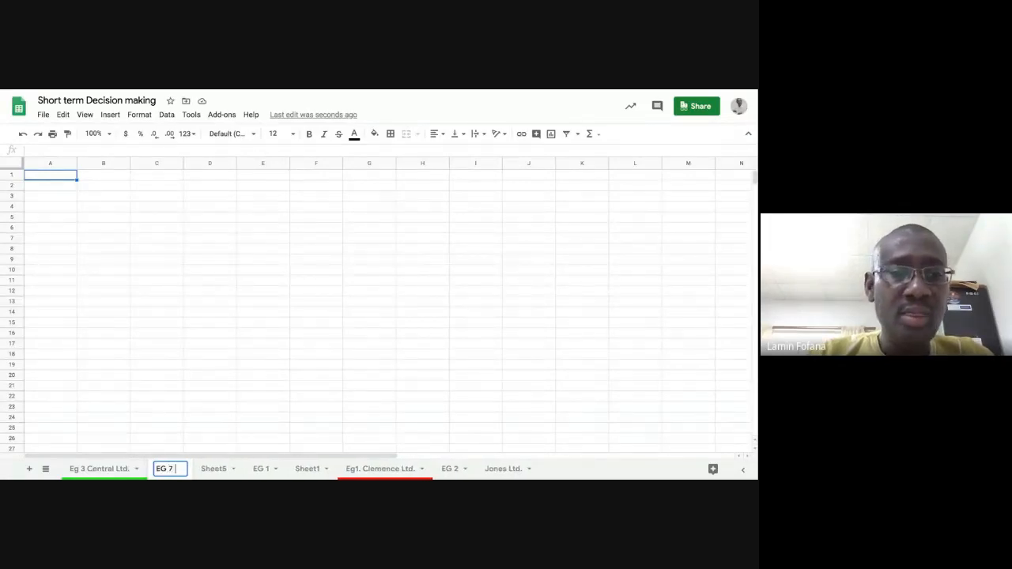
pyautogui.write(' Neil')
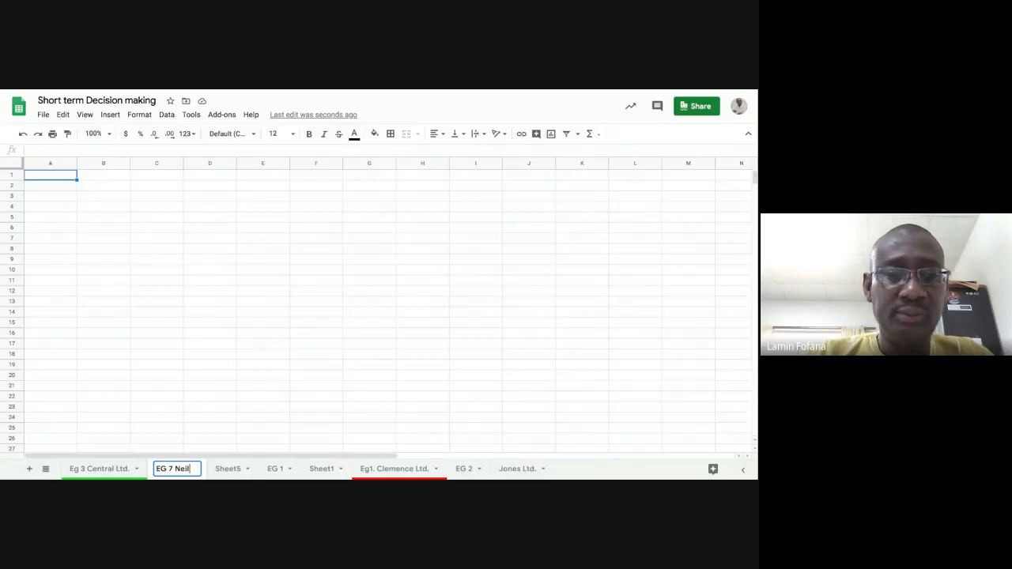
pyautogui.write(' Lt')
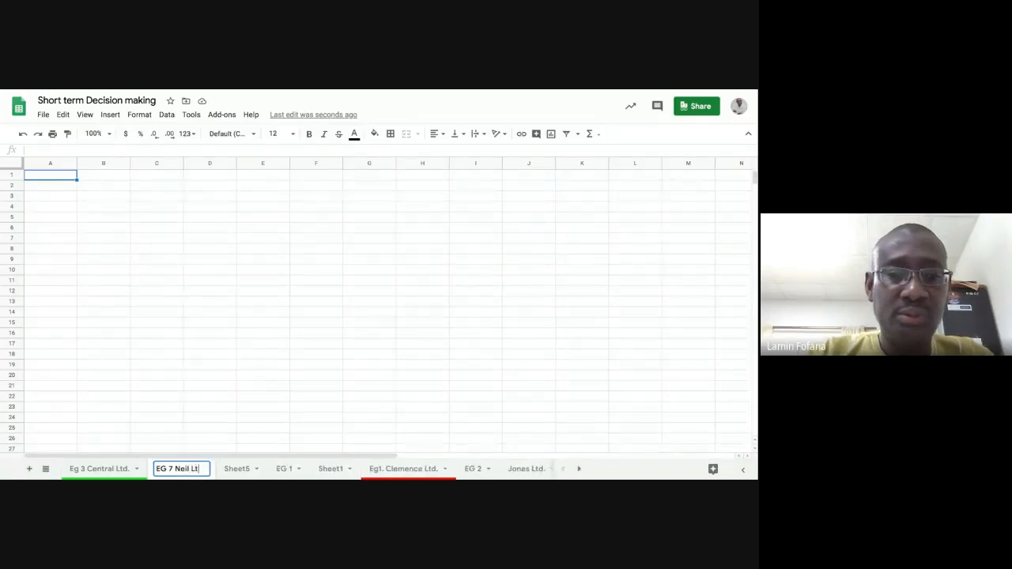
pyautogui.write('d.')
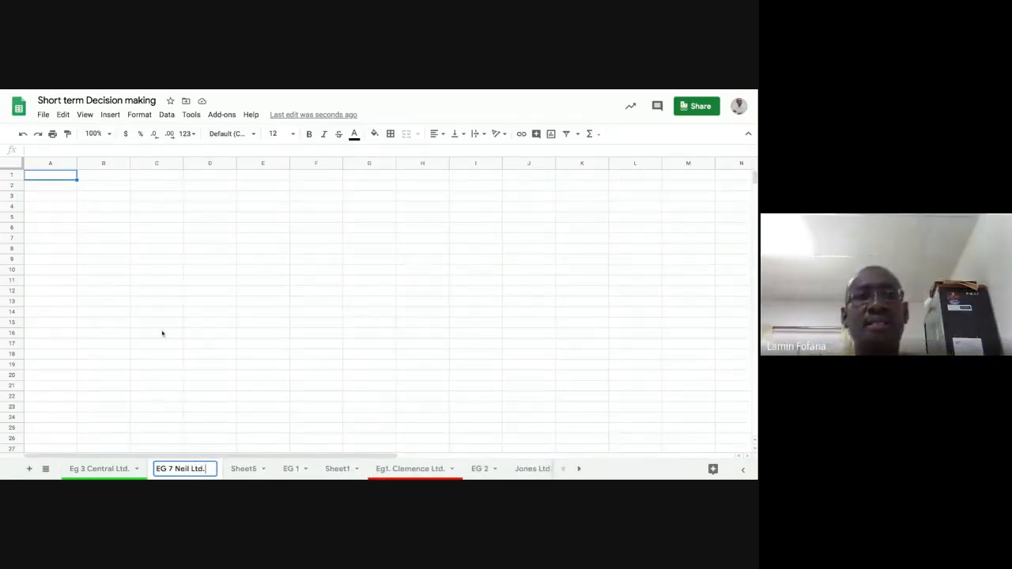
pyautogui.click(194, 293)
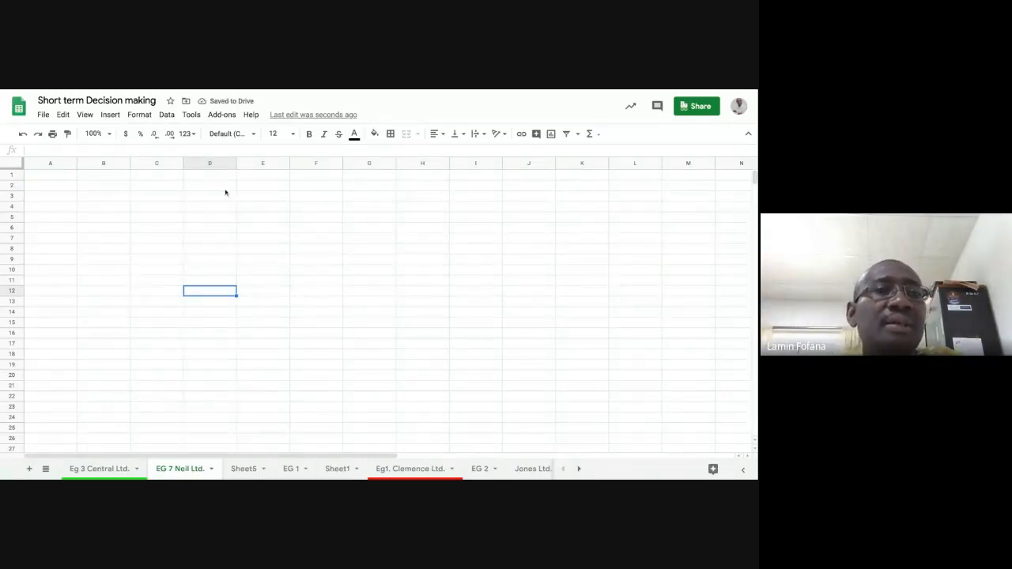
# Step: Zoom the new sheet to 150% and set the font size of all its cells to 14
pyautogui.click(109, 135)
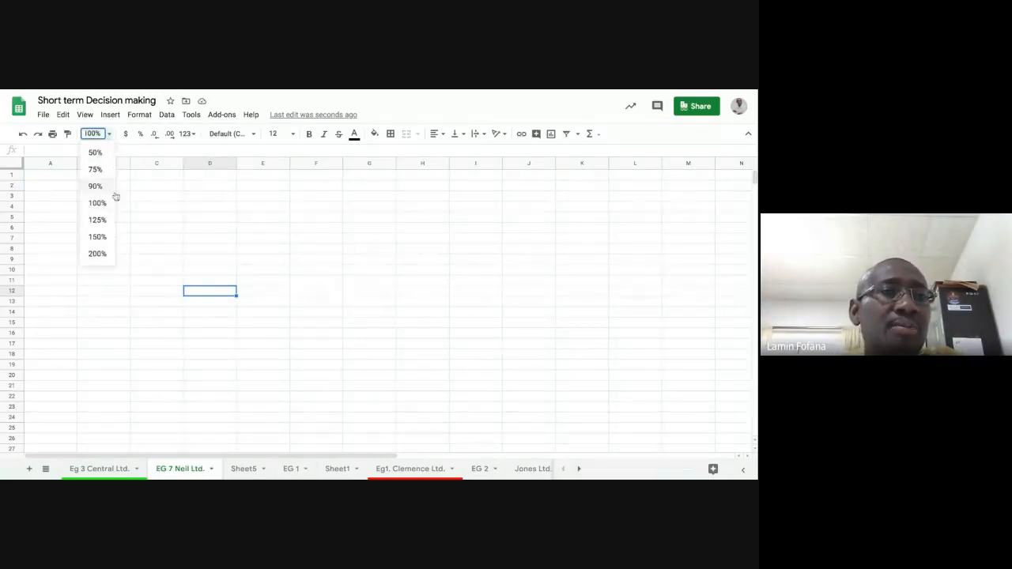
pyautogui.click(99, 237)
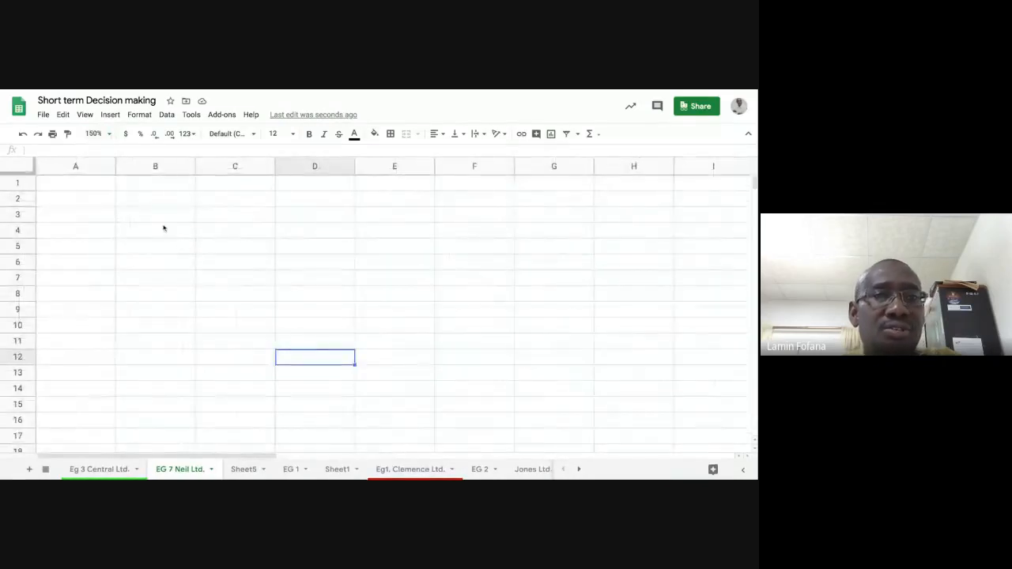
pyautogui.click(17, 165)
pyautogui.click(293, 134)
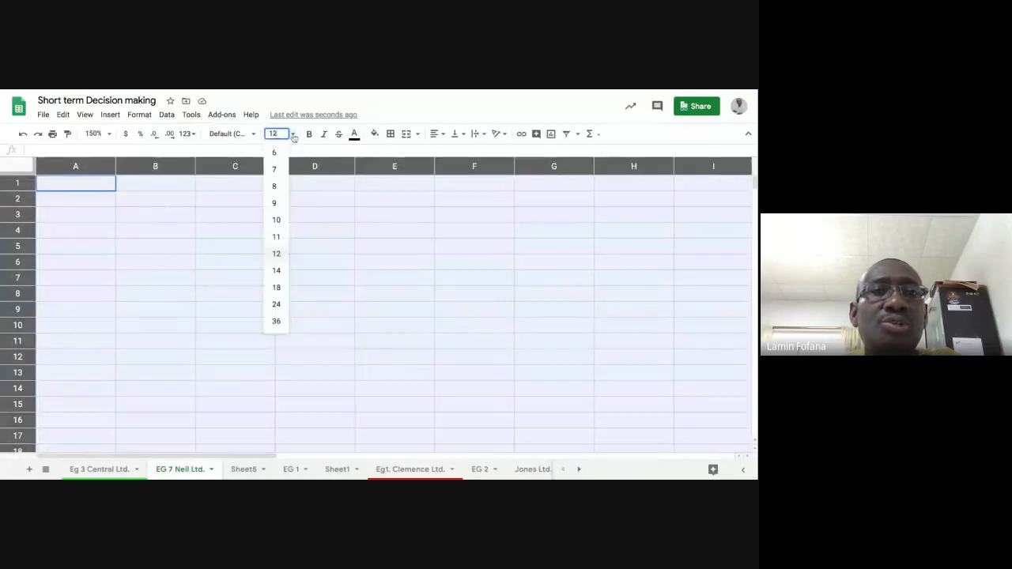
pyautogui.click(276, 271)
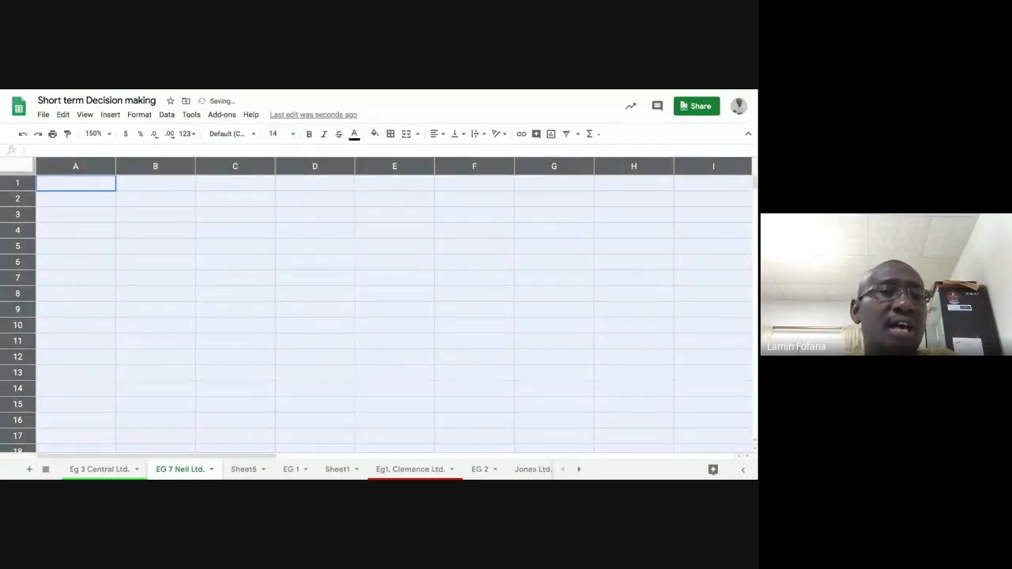
pyautogui.click(230, 215)
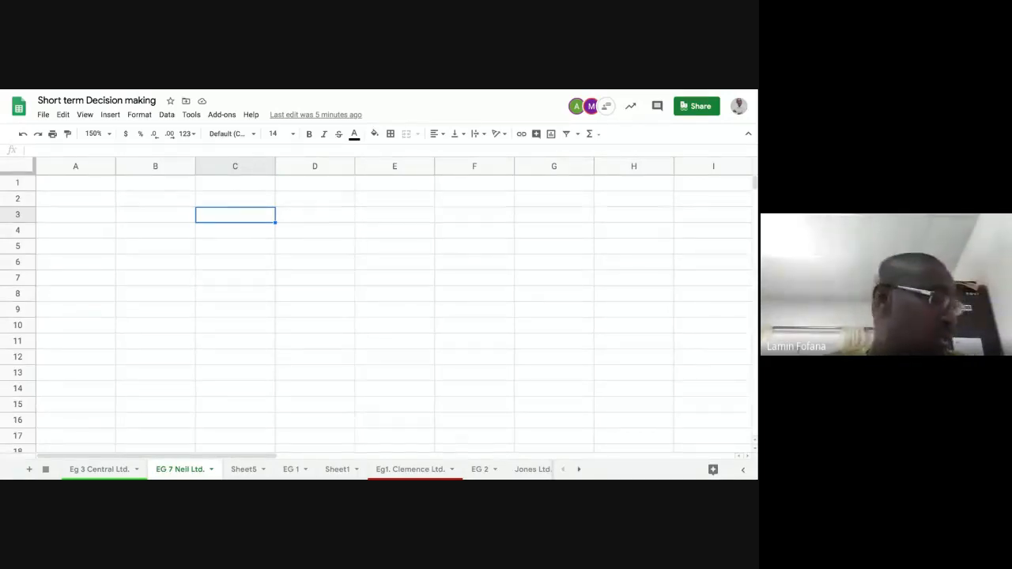
# Step: Enter the company heading "NEAL LTD." in cell B2
pyautogui.click(91, 198)
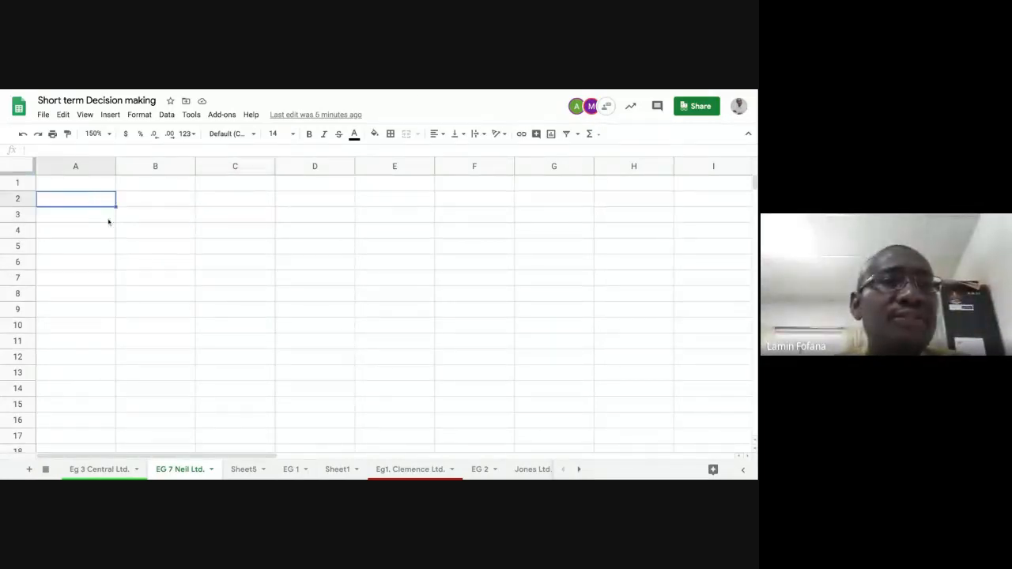
pyautogui.click(148, 203)
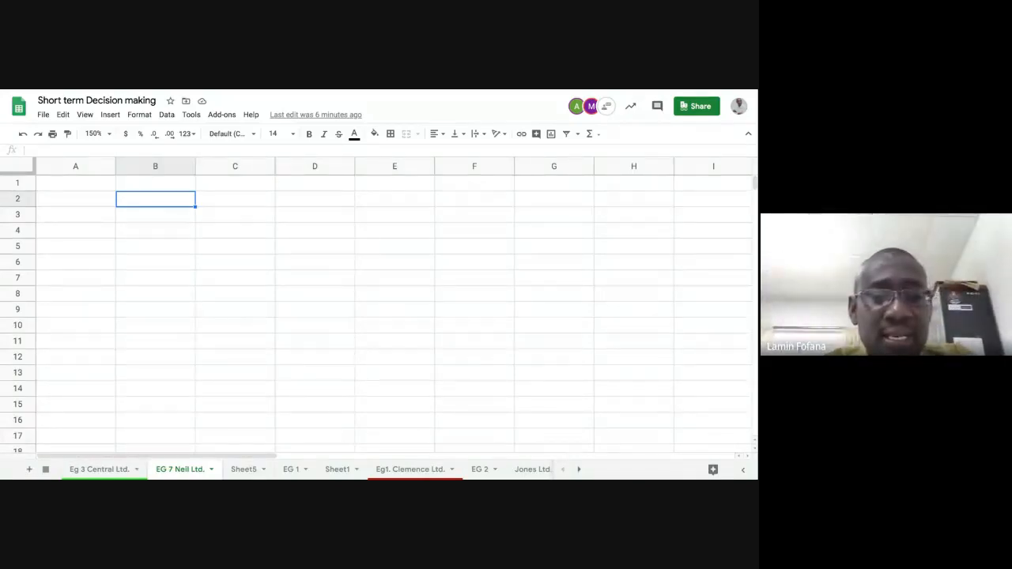
pyautogui.write('NEAL')
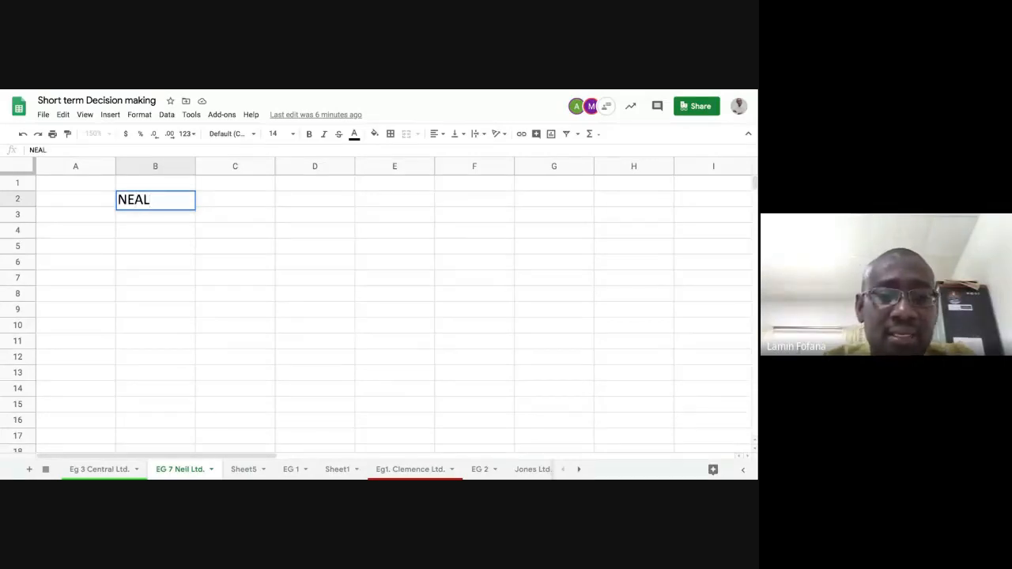
pyautogui.write(' LTD.')
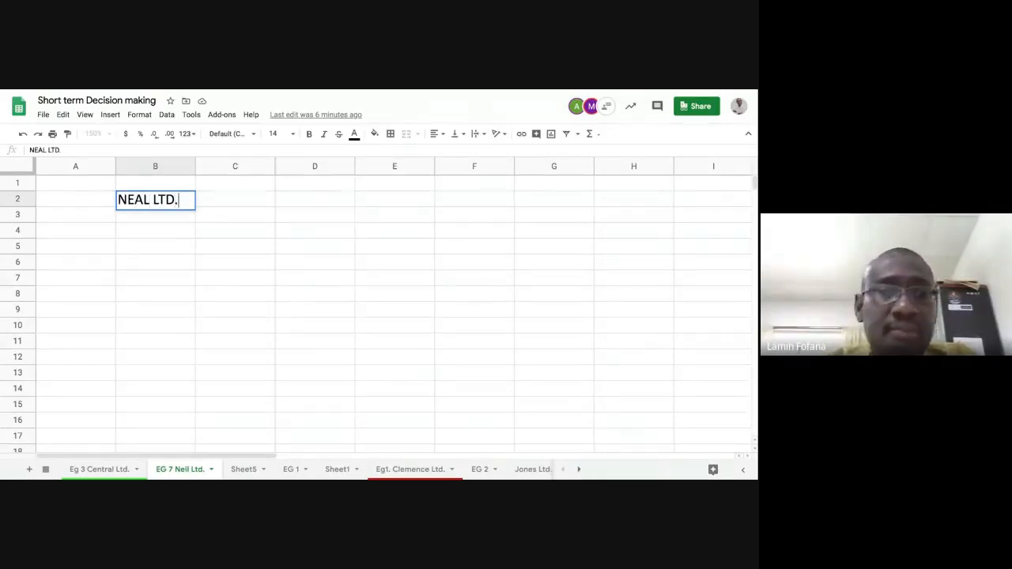
pyautogui.press('Return')
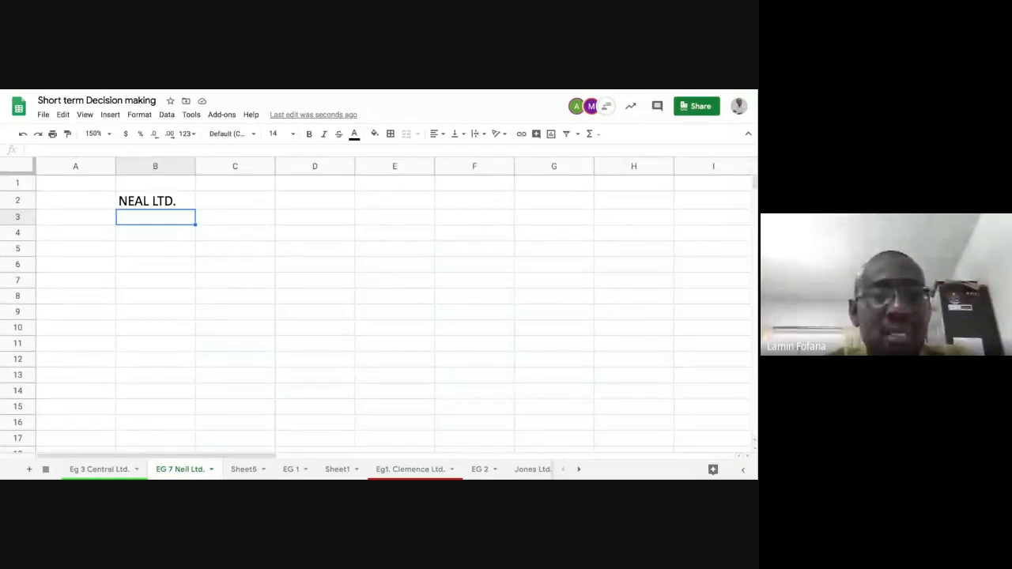
# Step: Enter the title "STATEMENT OF OPTIMAL PRODUCTION PLAN" in cell B3, directly below the company heading
pyautogui.write('STAT')
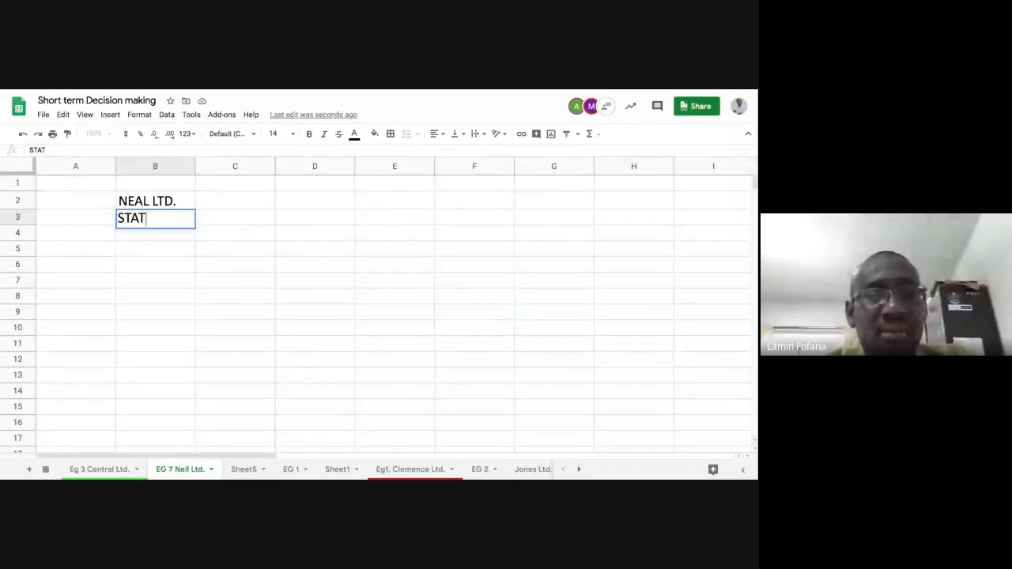
pyautogui.write('EMEN')
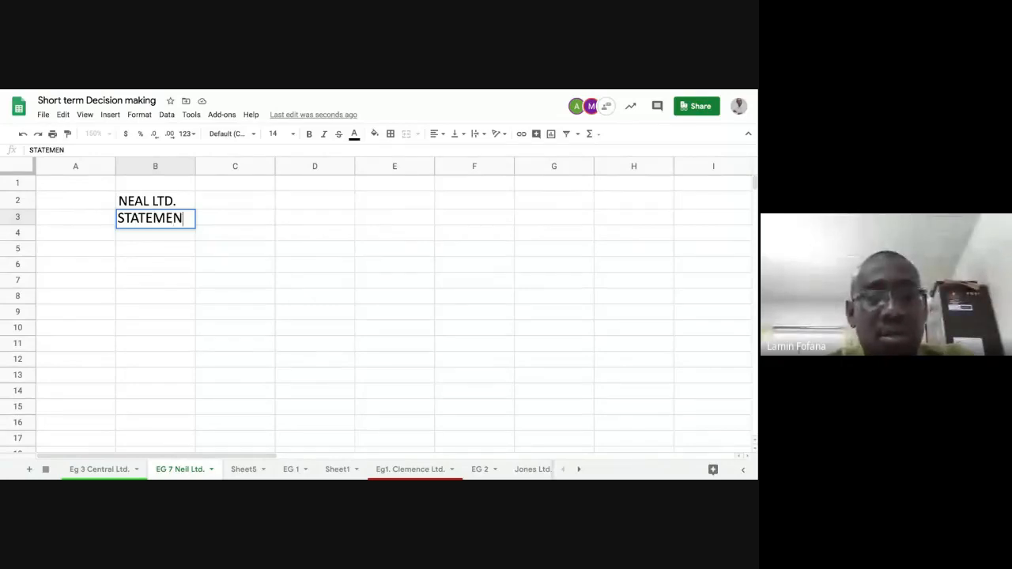
pyautogui.write('T OF OPTI')
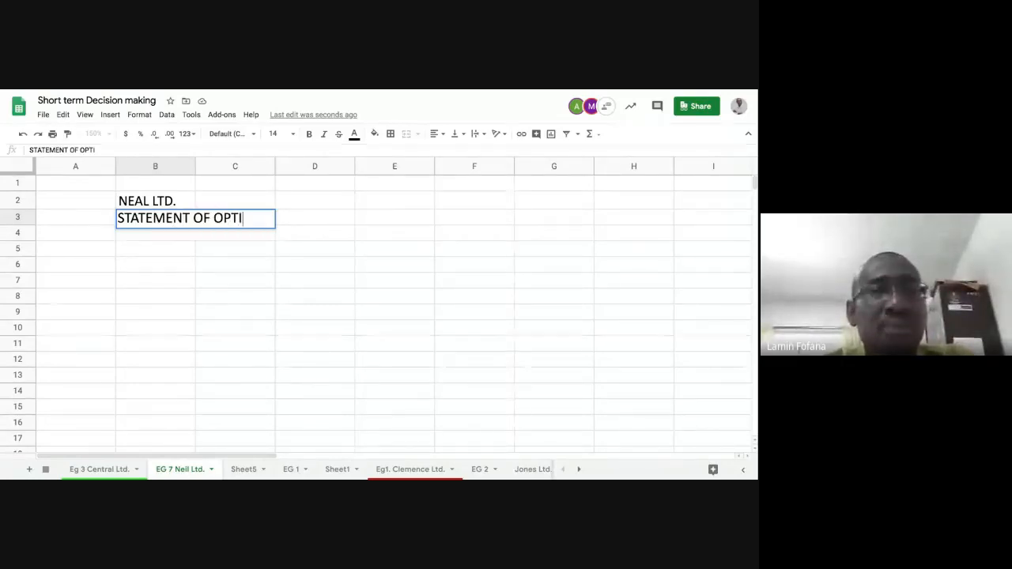
pyautogui.write('MAL PRO')
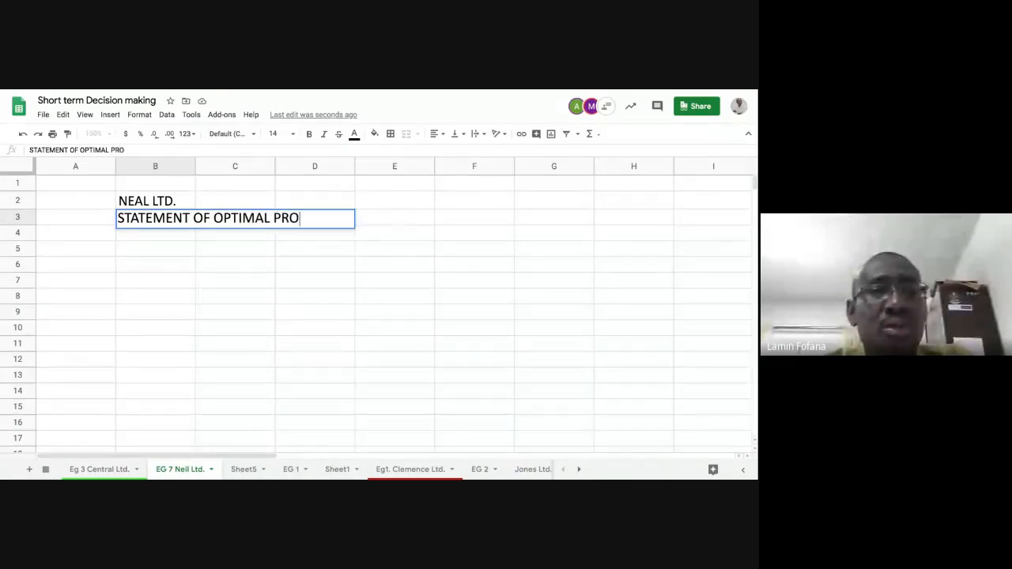
pyautogui.write('DUCTION')
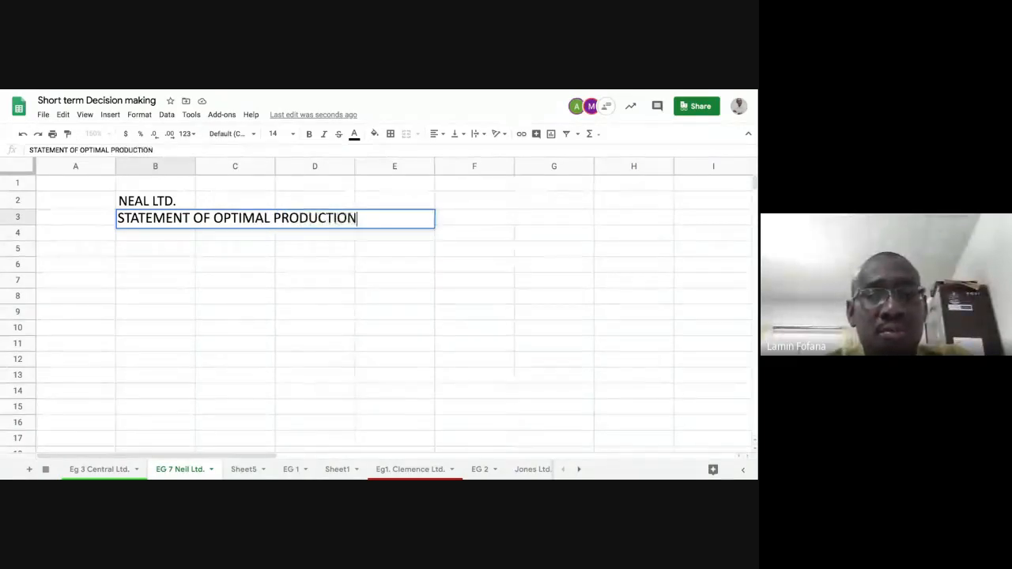
pyautogui.write(' PLAN')
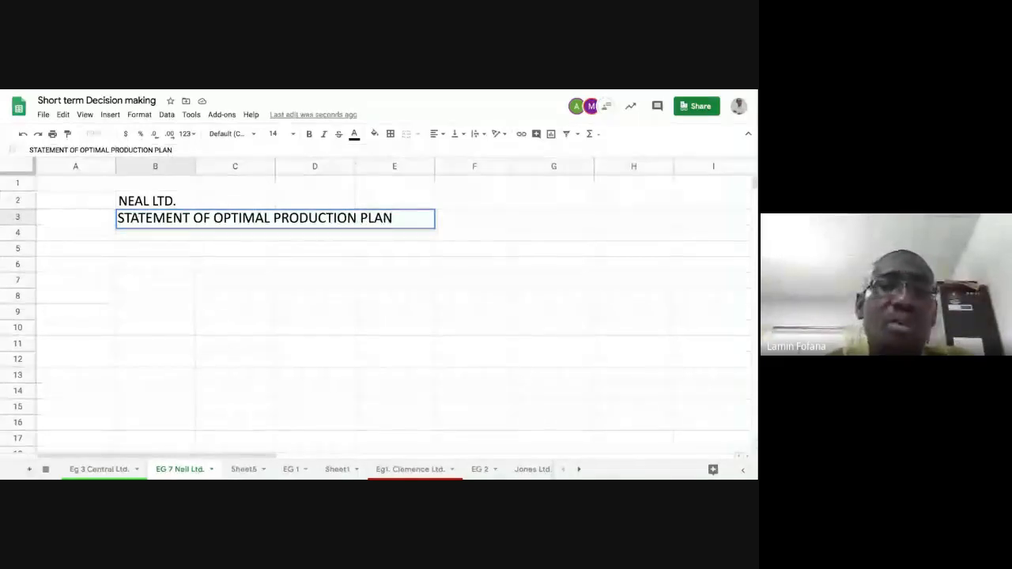
pyautogui.press('Return')
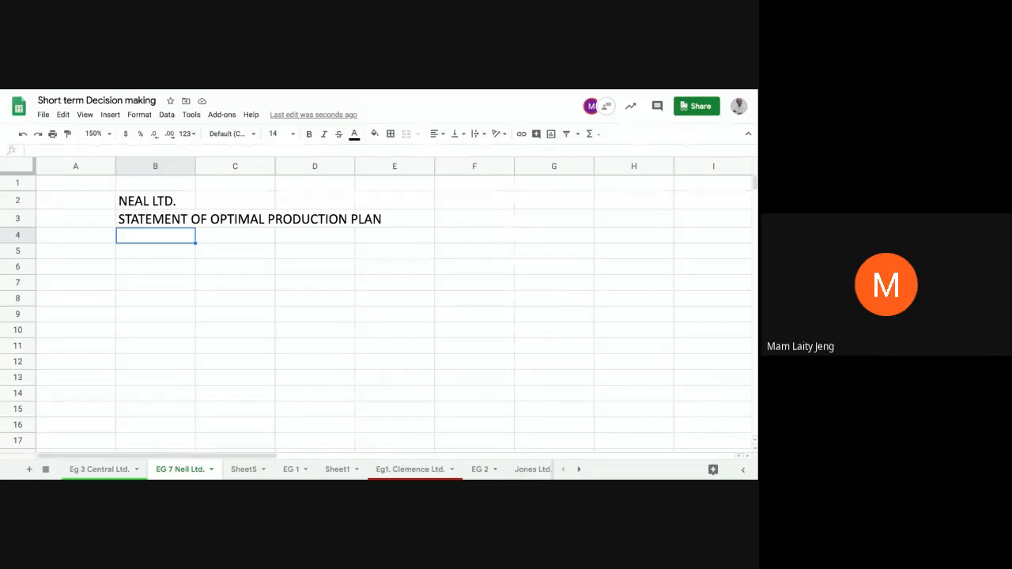
# Step: Enter the label "STEP 1:" in cell B4 below the statement title
pyautogui.write('ST')
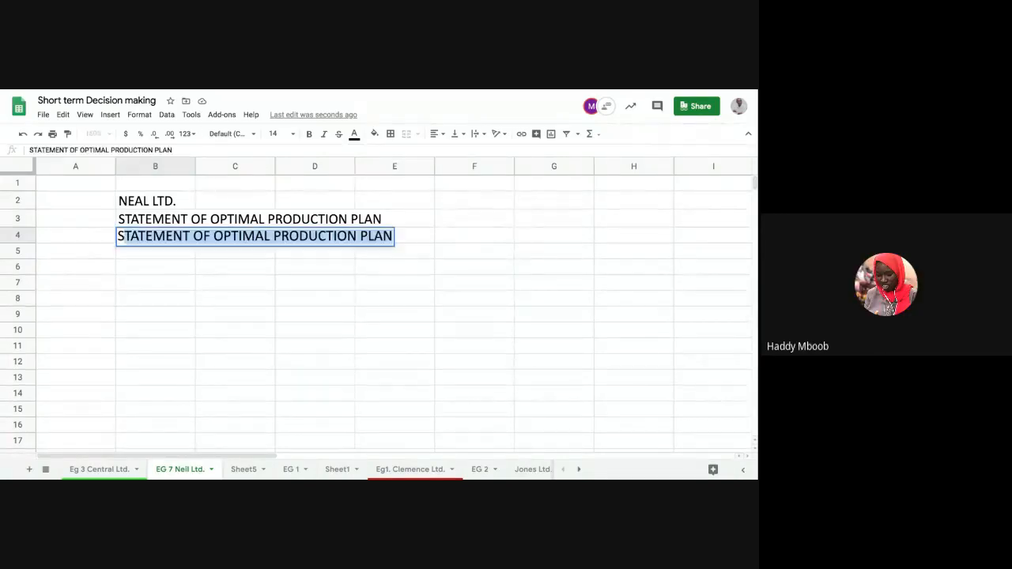
pyautogui.write('EP')
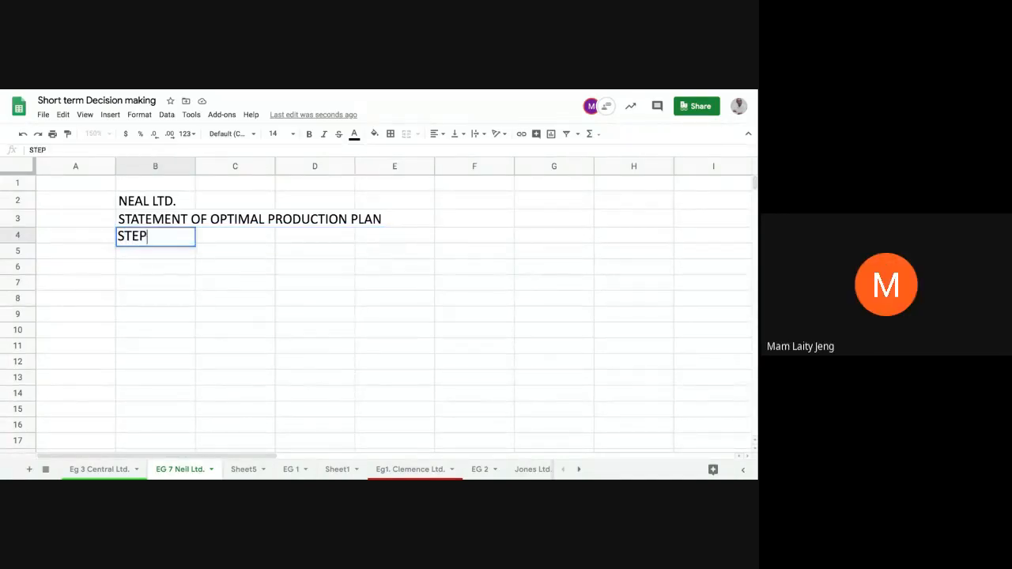
pyautogui.write(' 1:')
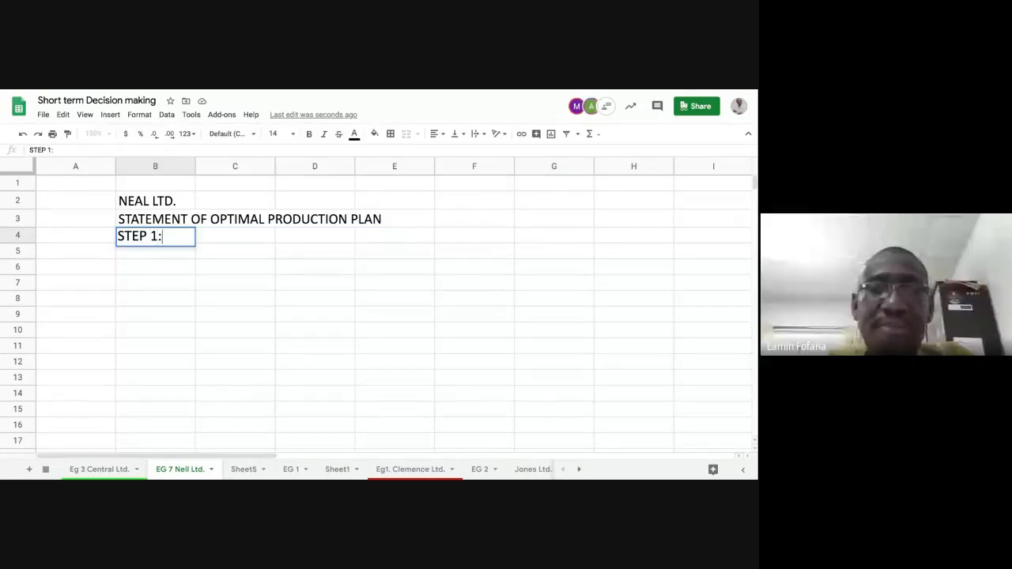
pyautogui.press('Return')
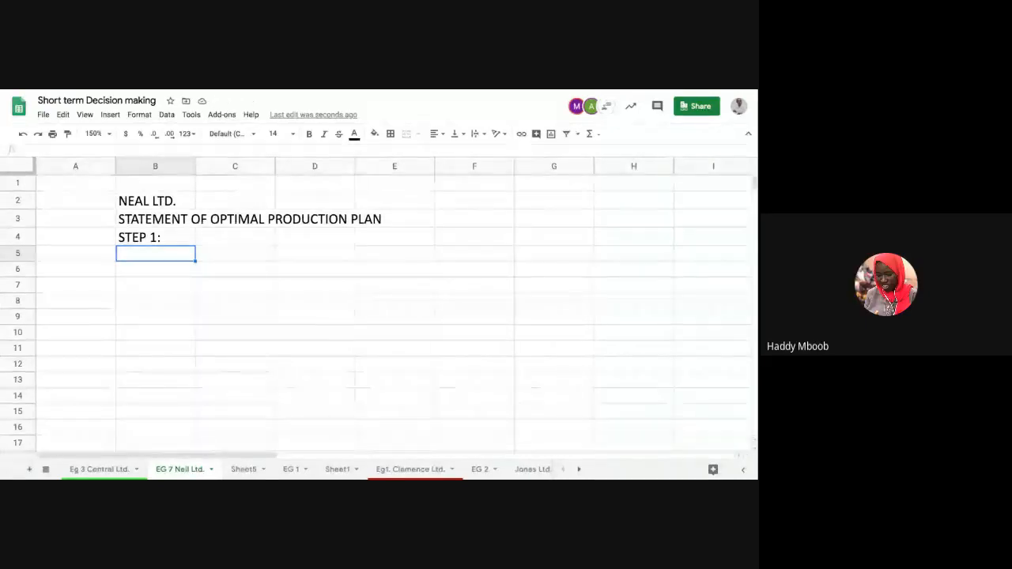
# Step: Copy the "STEP 1:" label from cell B4 into cell B5
pyautogui.click(165, 237)
pyautogui.rightClick(167, 237)
pyautogui.click(195, 148)
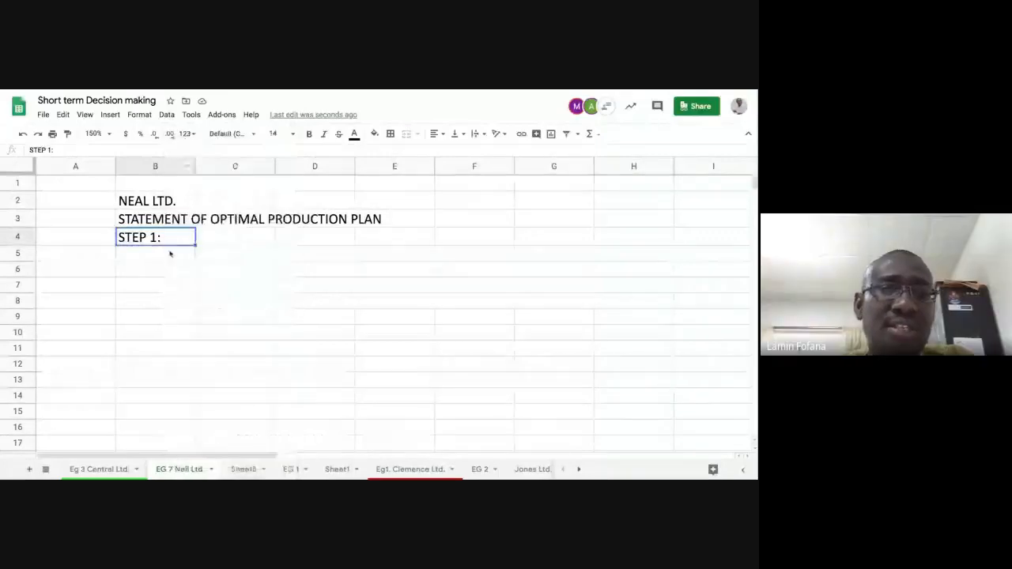
pyautogui.rightClick(169, 253)
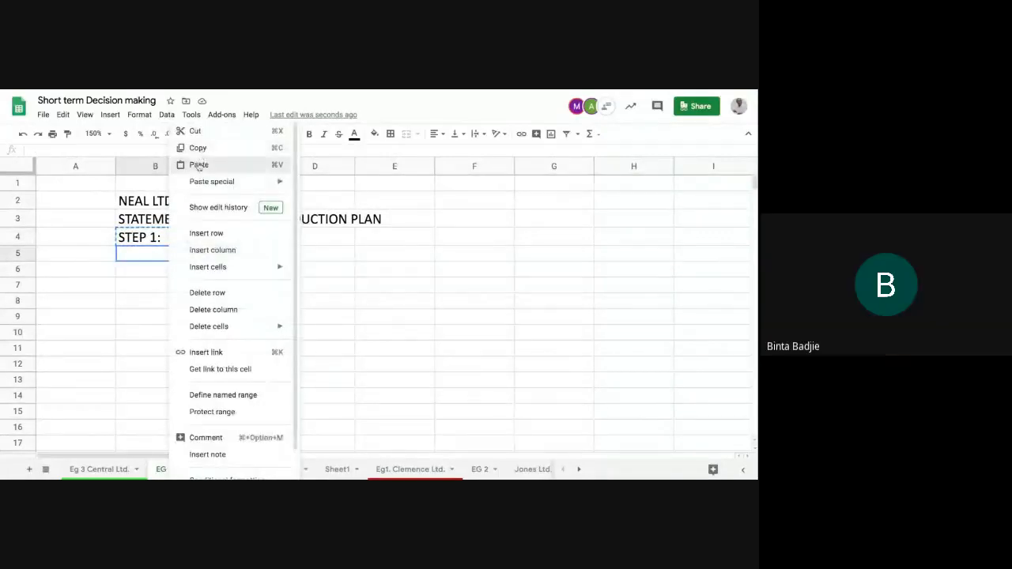
pyautogui.click(200, 164)
pyautogui.click(176, 236)
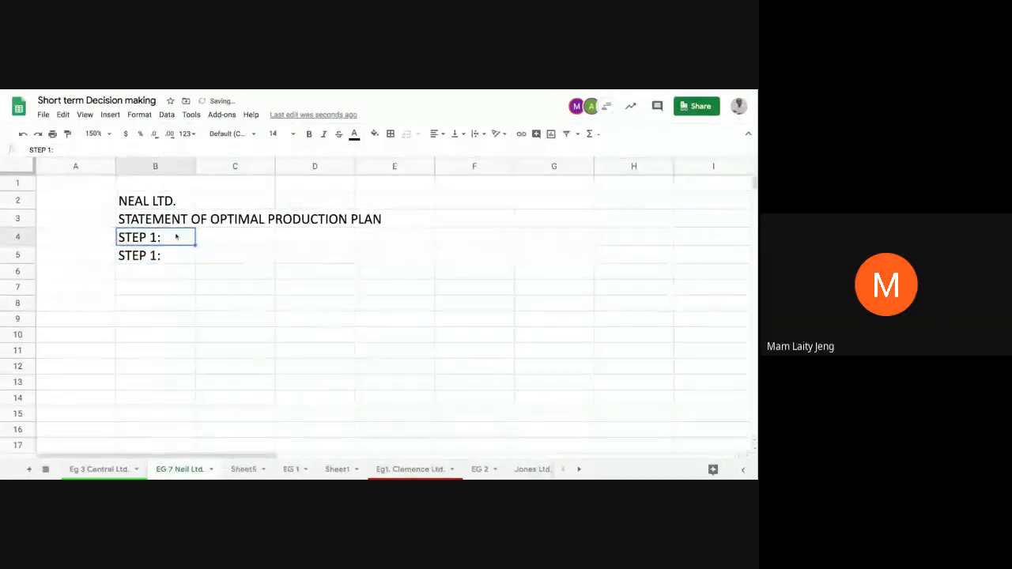
# Step: Clear the duplicate label from cell B4 and enter "Calculate the extent of the limiting factor" in cell C5 beside "STEP 1:"
pyautogui.press('Delete')
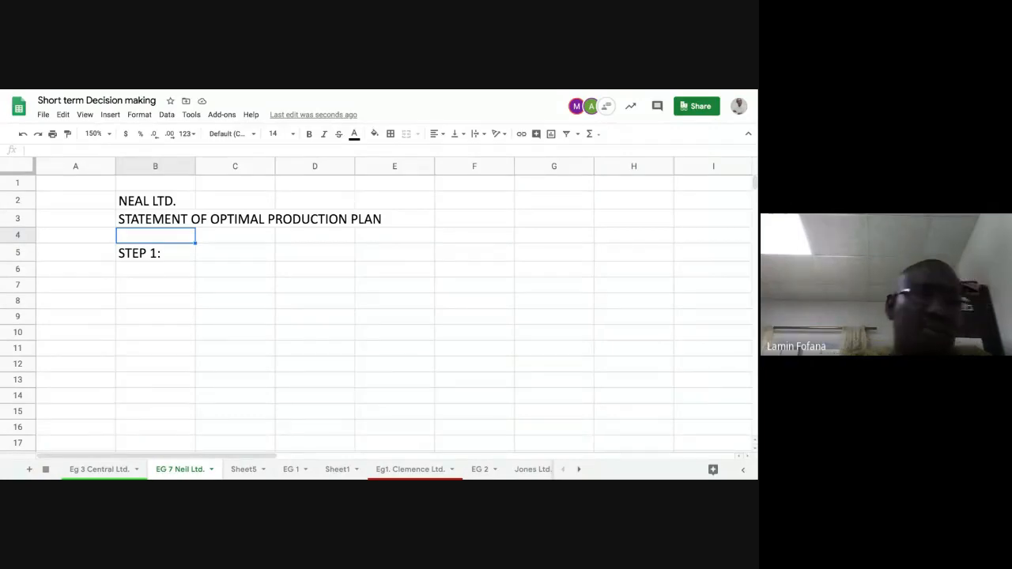
pyautogui.click(212, 255)
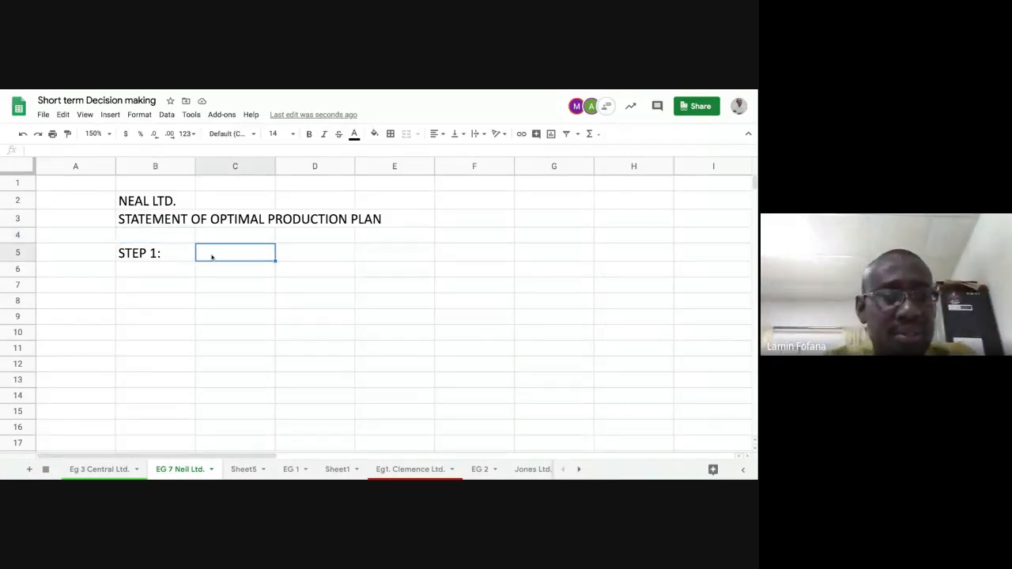
pyautogui.write('Cal')
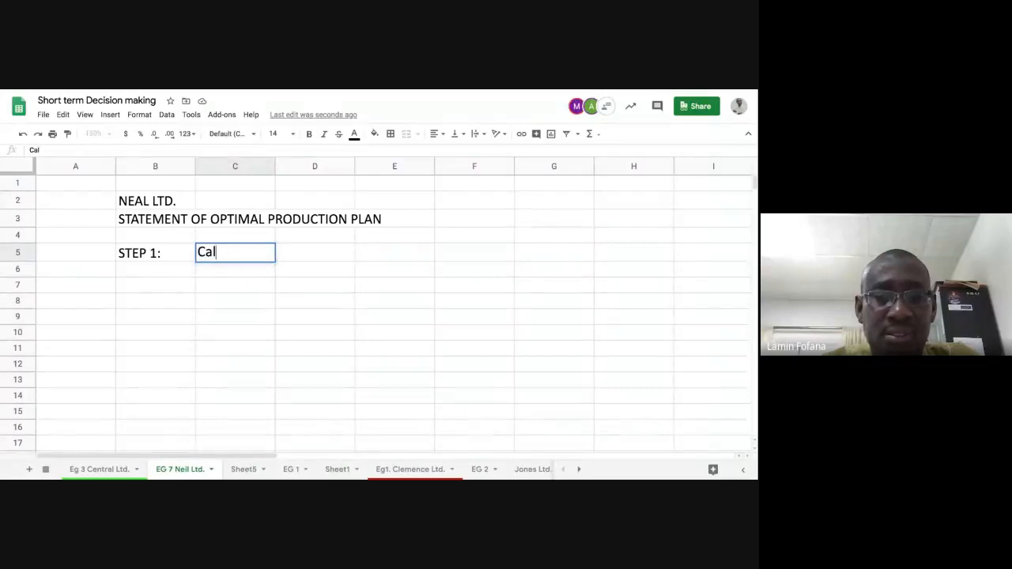
pyautogui.write('culate ')
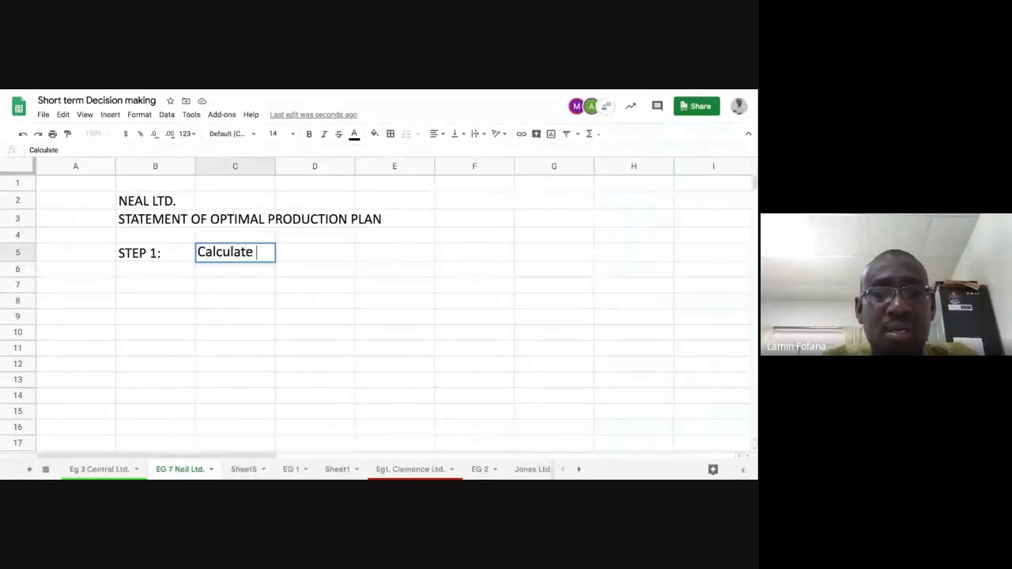
pyautogui.write('the extenb')
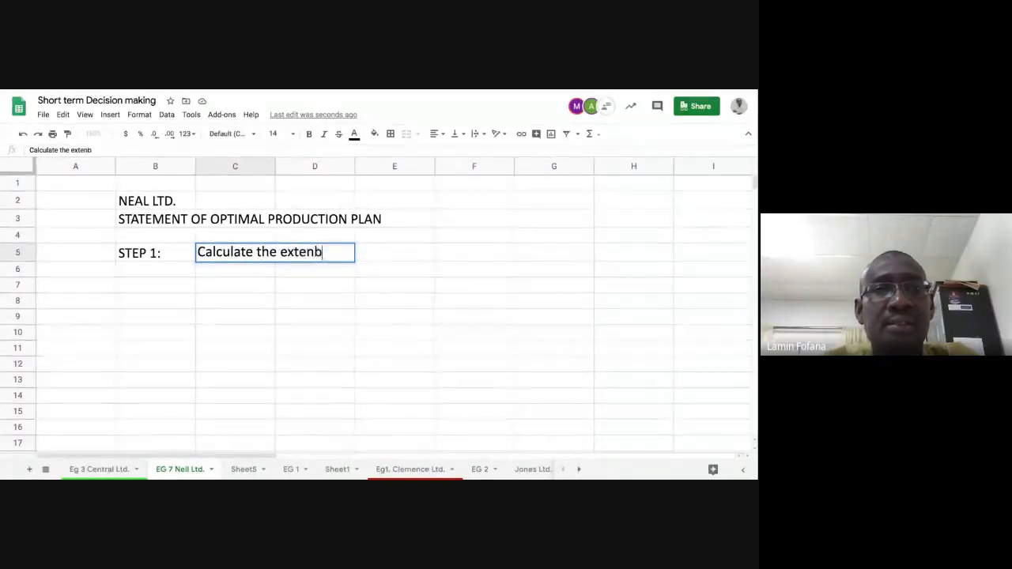
pyautogui.press('BackSpace')
pyautogui.write('t o')
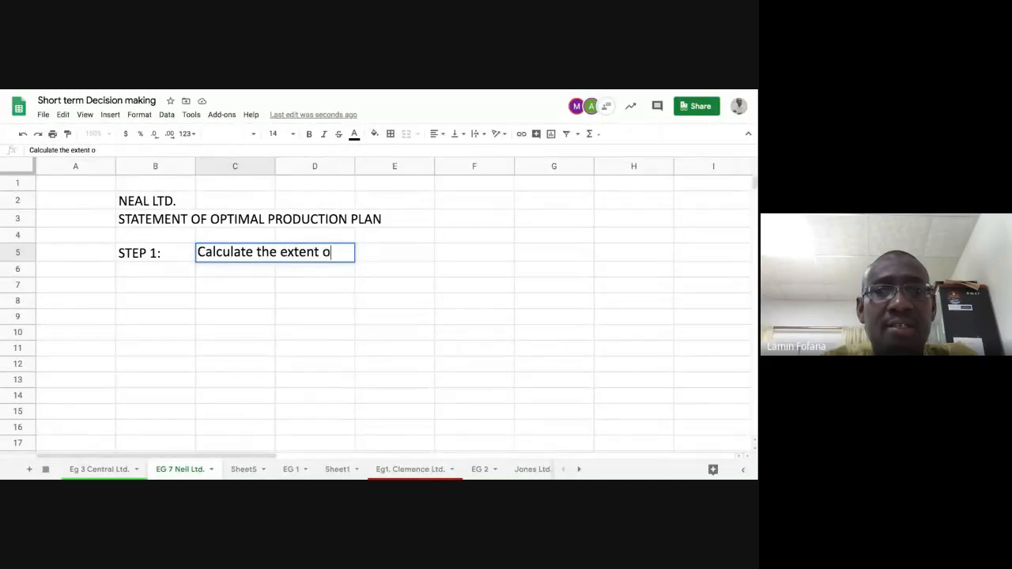
pyautogui.write('f the limin')
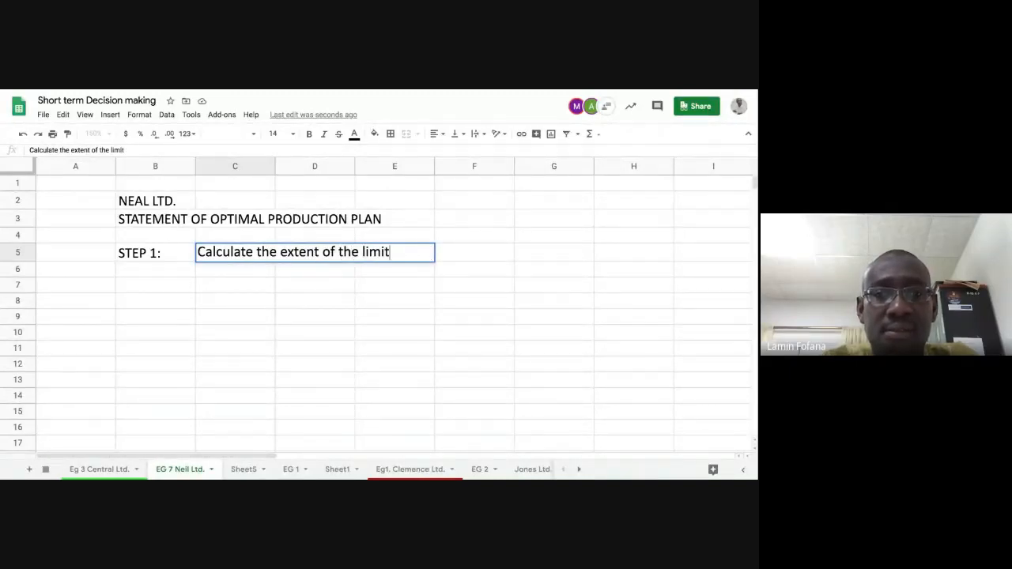
pyautogui.write('ing g')
pyautogui.press('BackSpace')
pyautogui.press('BackSpace')
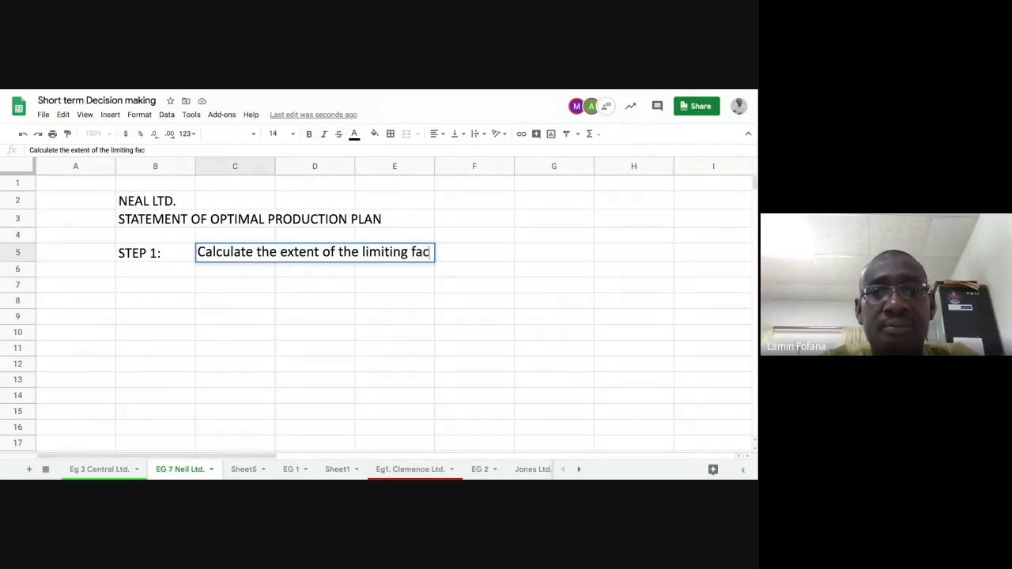
pyautogui.write('tor')
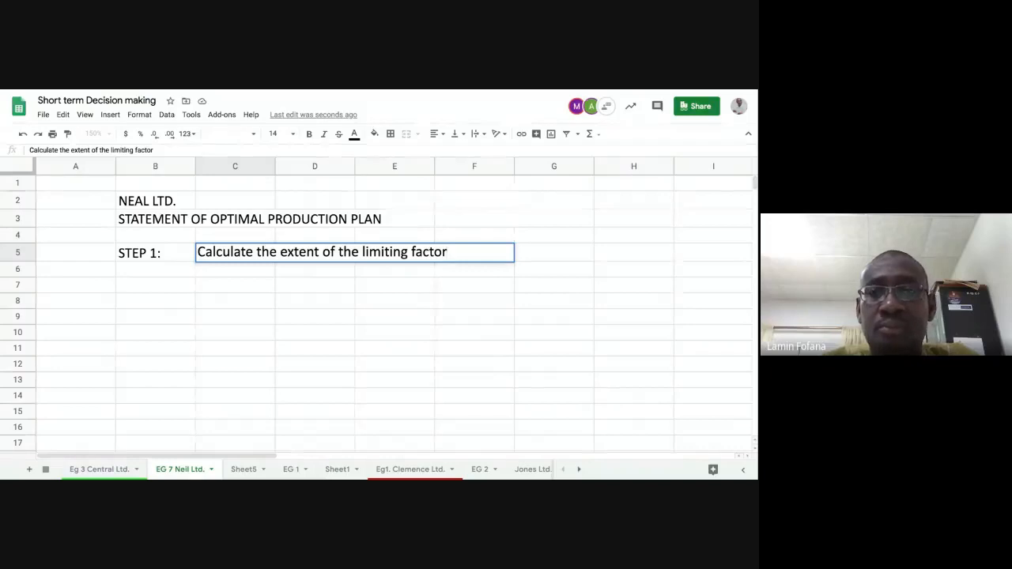
pyautogui.press('Return')
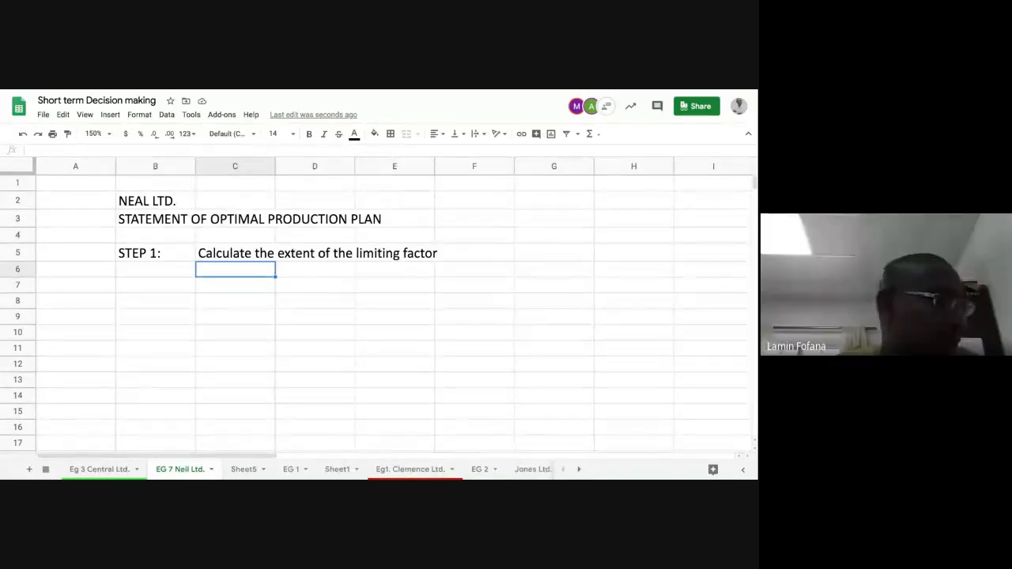
# Step: Enter the subheading "Total hours required:" in cell B7, leaving row 6 blank below the step 1 line
pyautogui.press('Down')
pyautogui.press('Left')
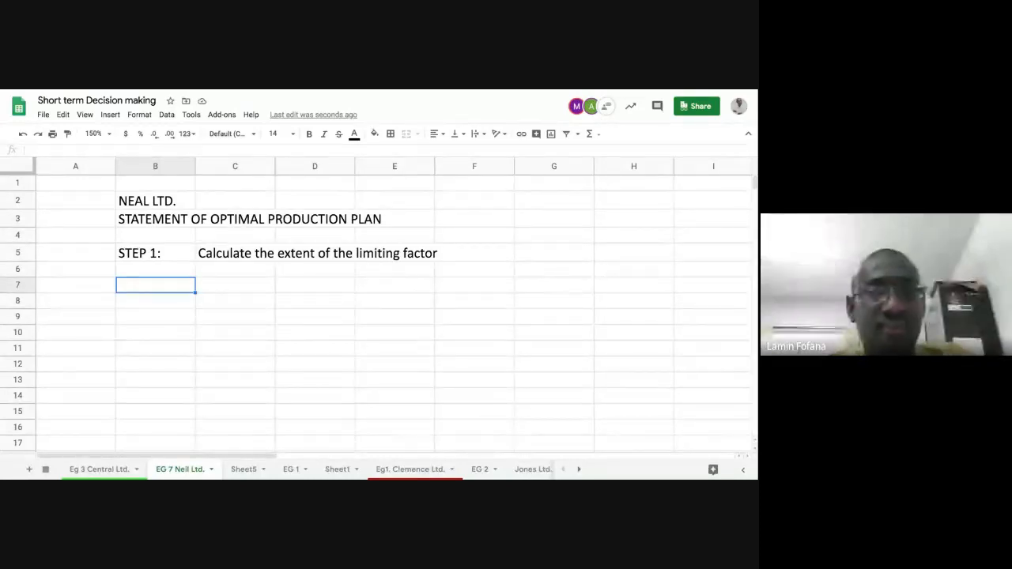
pyautogui.write('T')
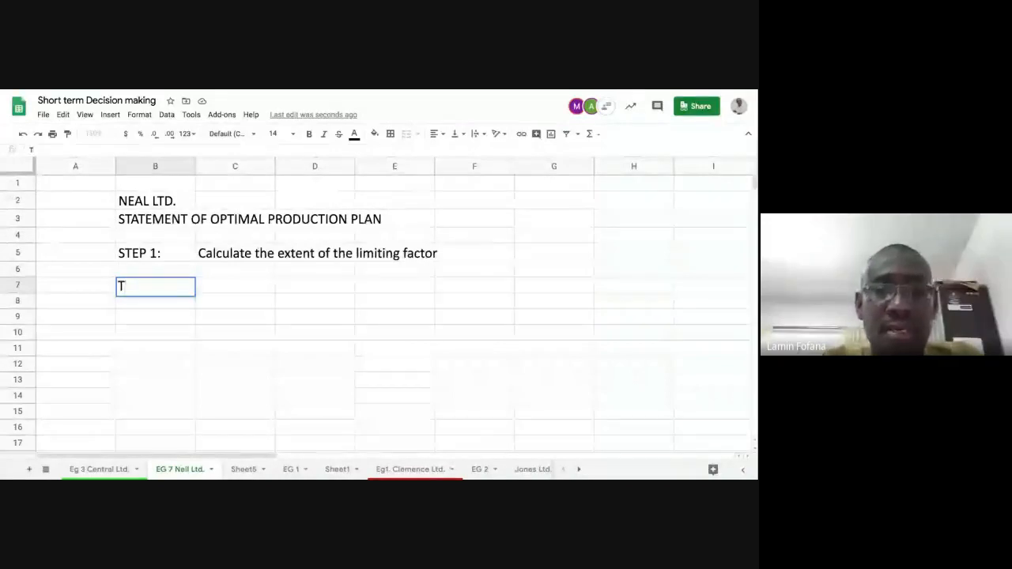
pyautogui.write('otal ho')
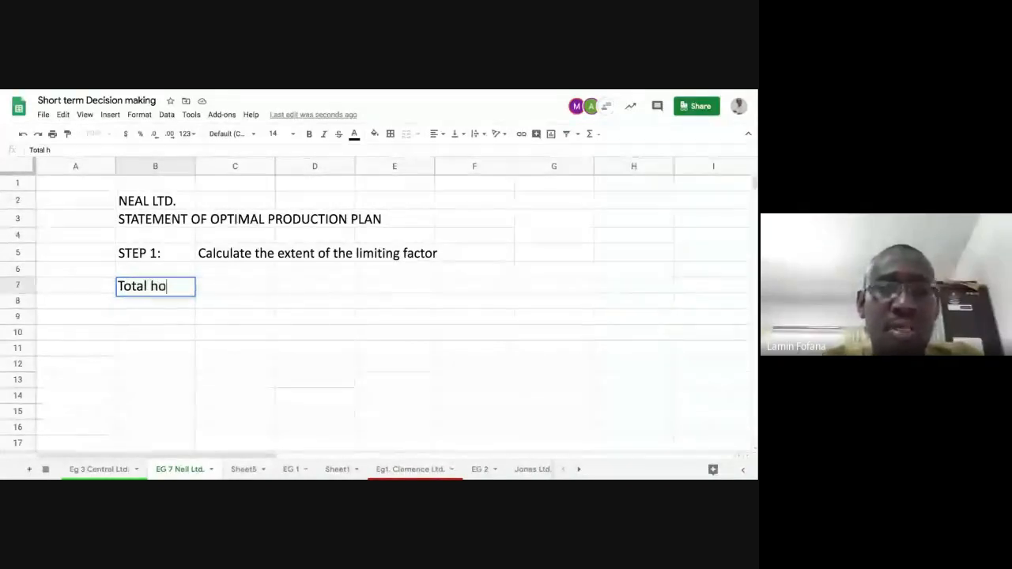
pyautogui.write('urs re')
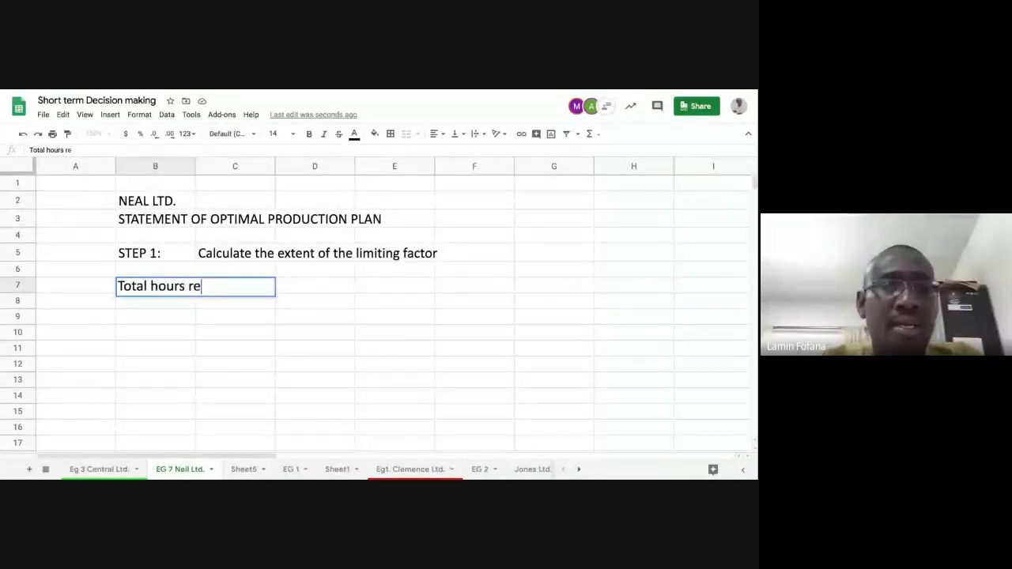
pyautogui.write('quired')
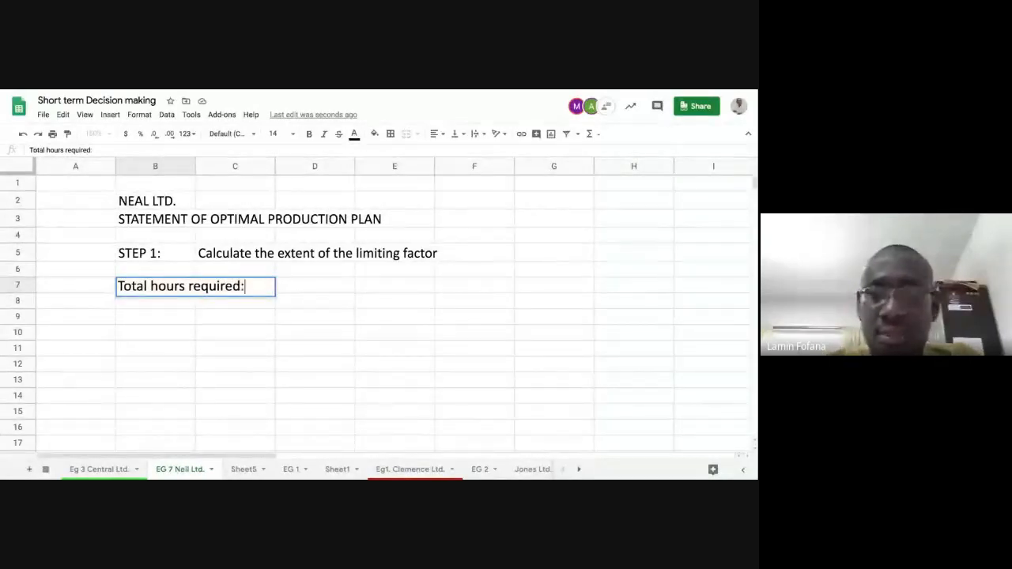
pyautogui.write(':')
pyautogui.press('Return')
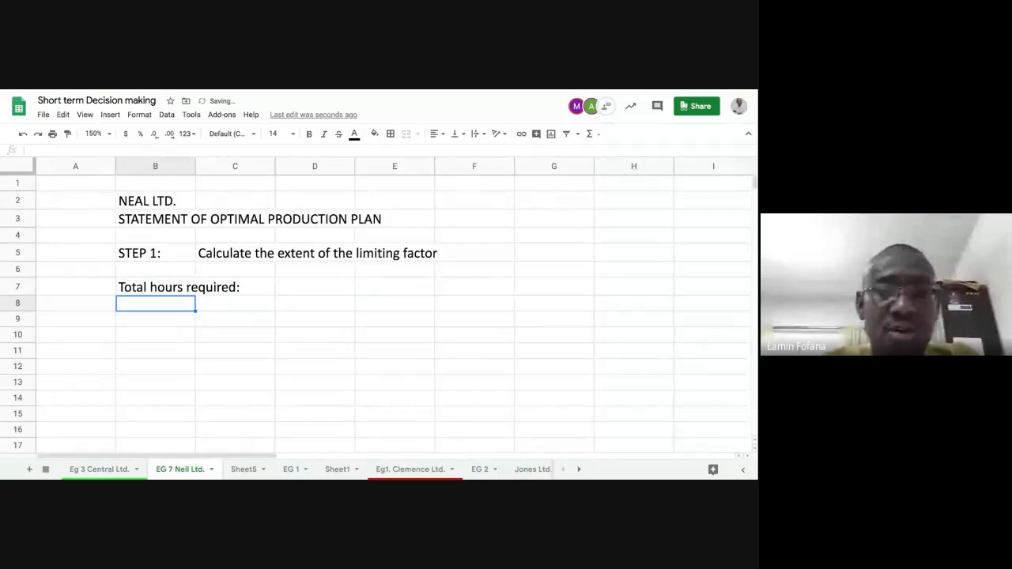
# Step: Enter the label "Product M" in cell B8 below "Total hours required:"
pyautogui.write('P')
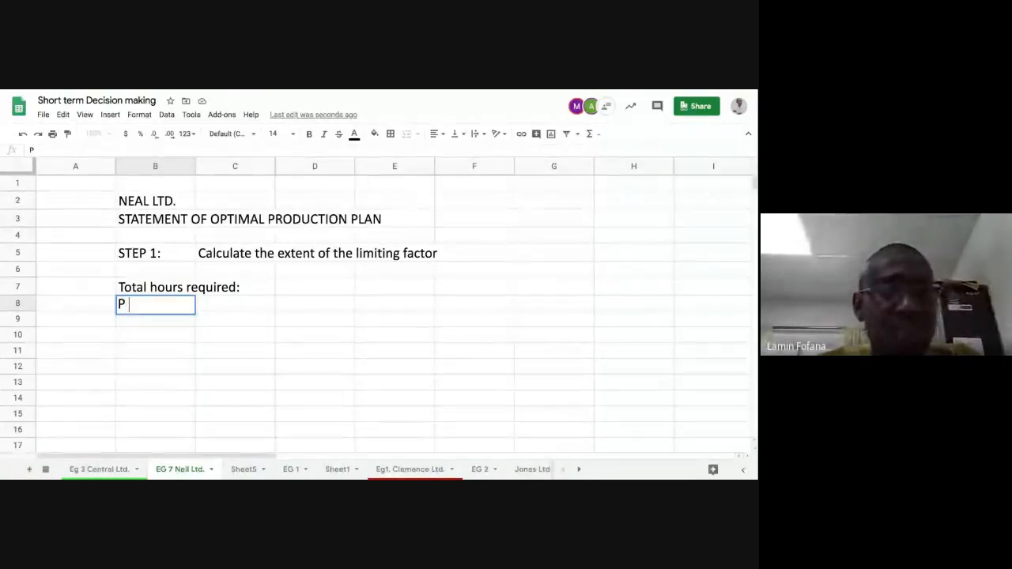
pyautogui.write(' m')
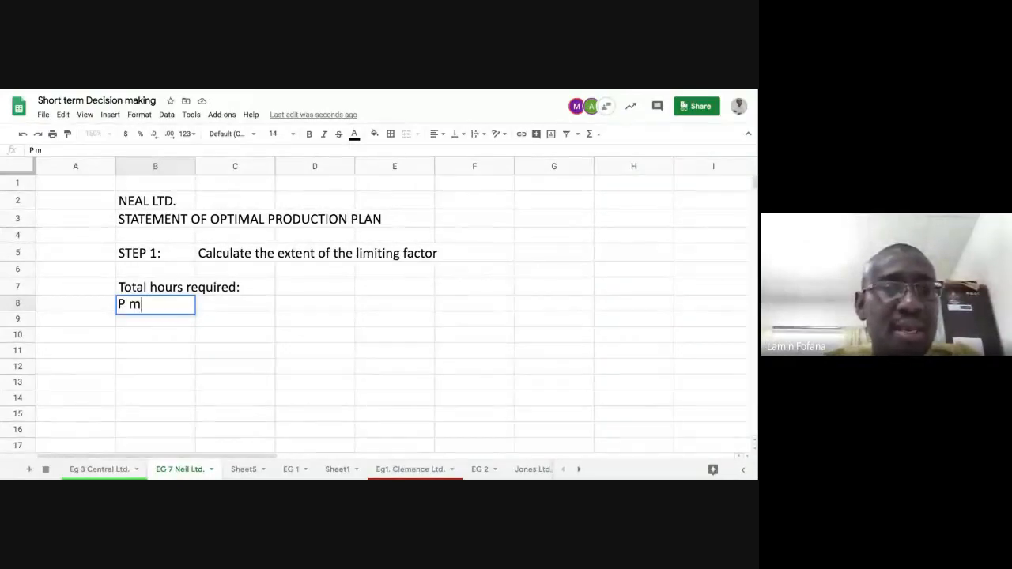
pyautogui.press('BackSpace')
pyautogui.press('BackSpace')
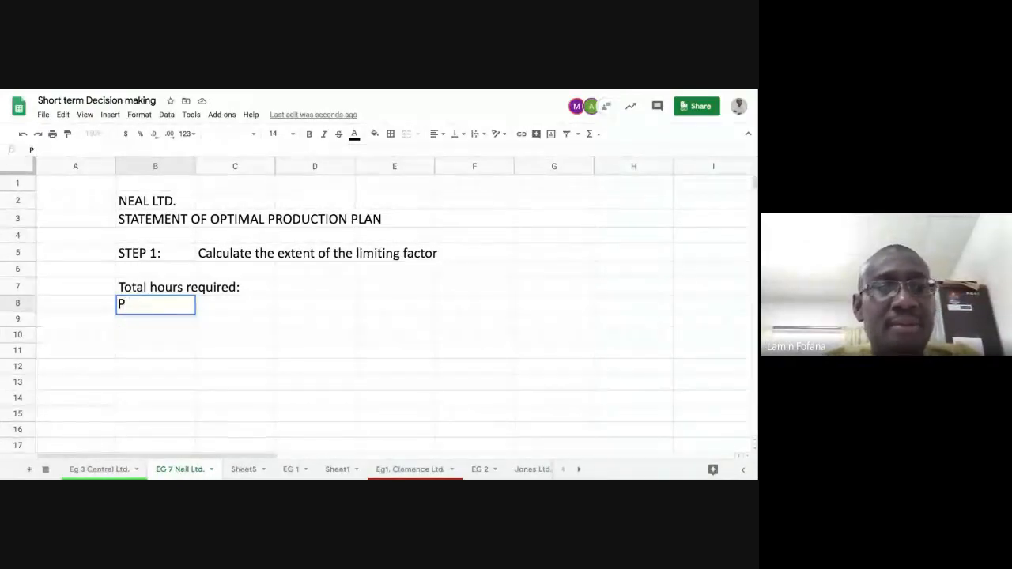
pyautogui.write('roduct M')
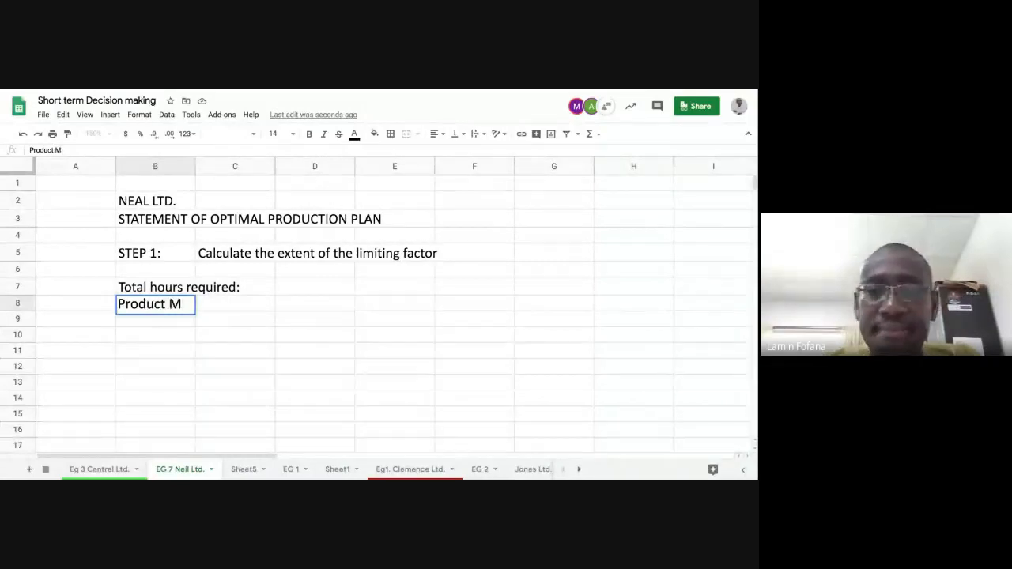
pyautogui.press('Tab')
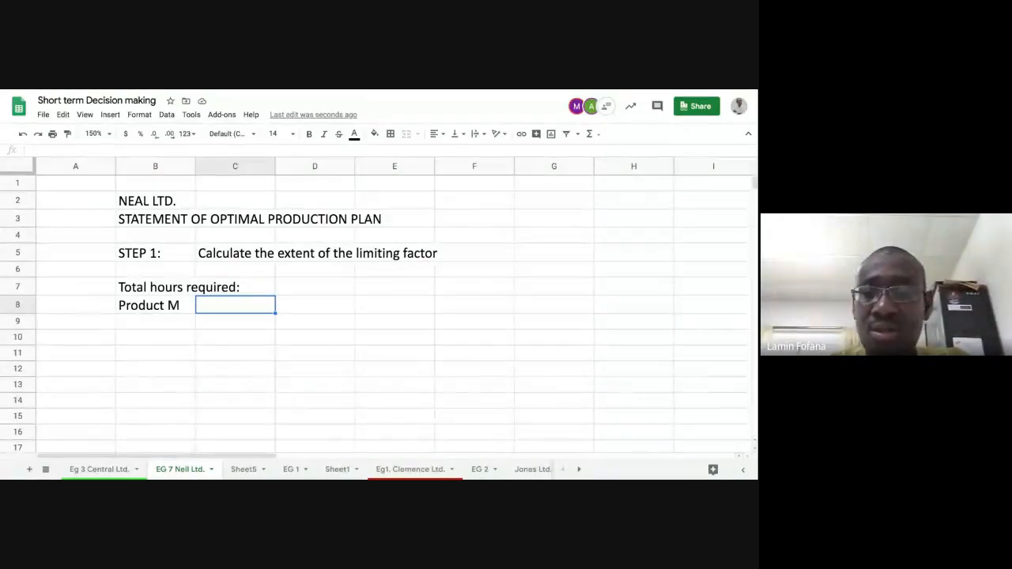
# Step: Shorten the label in cell B8 to "Product" so it serves as a column heading
pyautogui.press('Left')
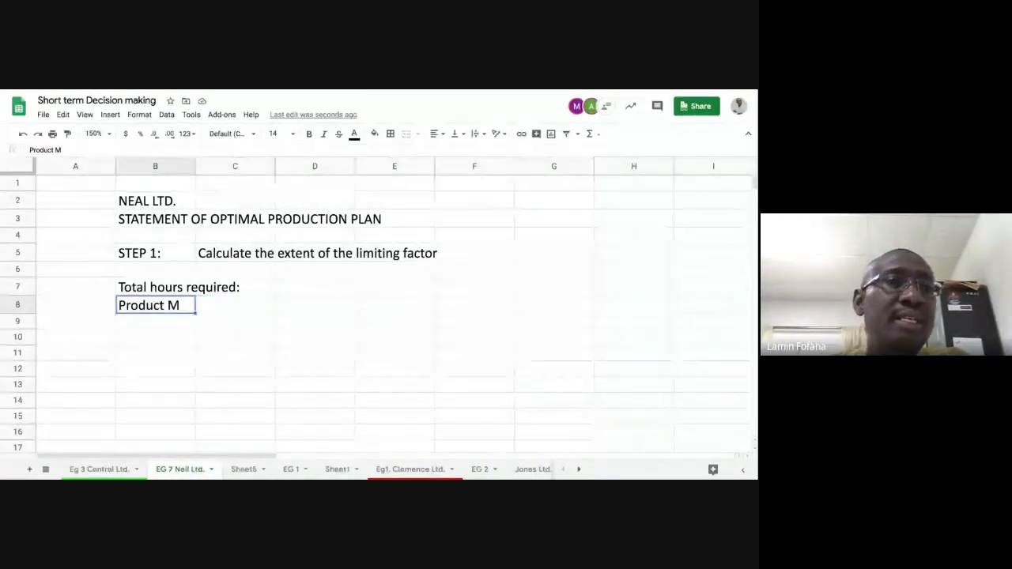
pyautogui.press('Return')
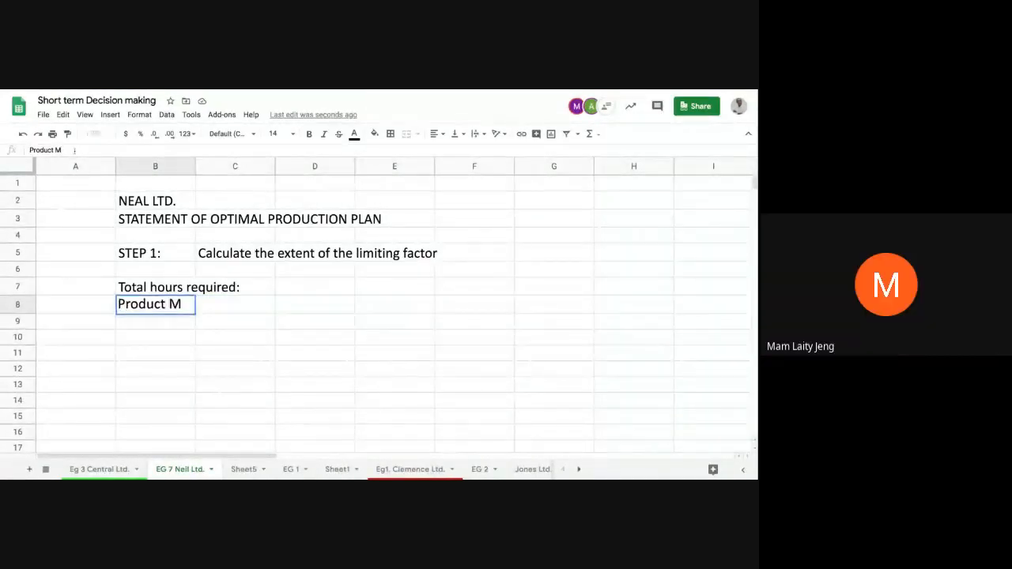
pyautogui.press('BackSpace')
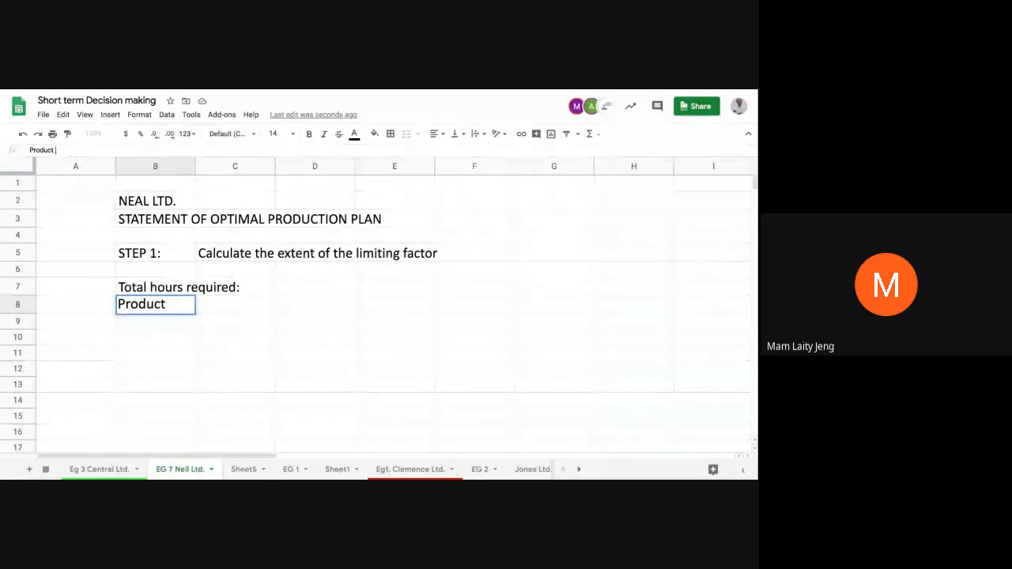
pyautogui.press('Return')
# Step: Enter the column heading "Units" in cell C8, beside the "Product" heading
pyautogui.click(229, 311)
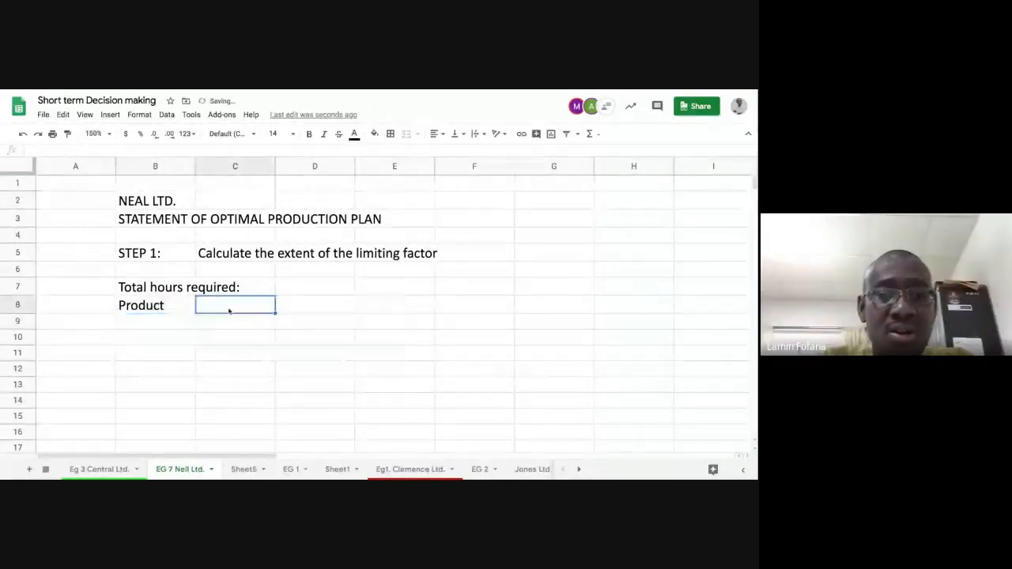
pyautogui.write('Unit')
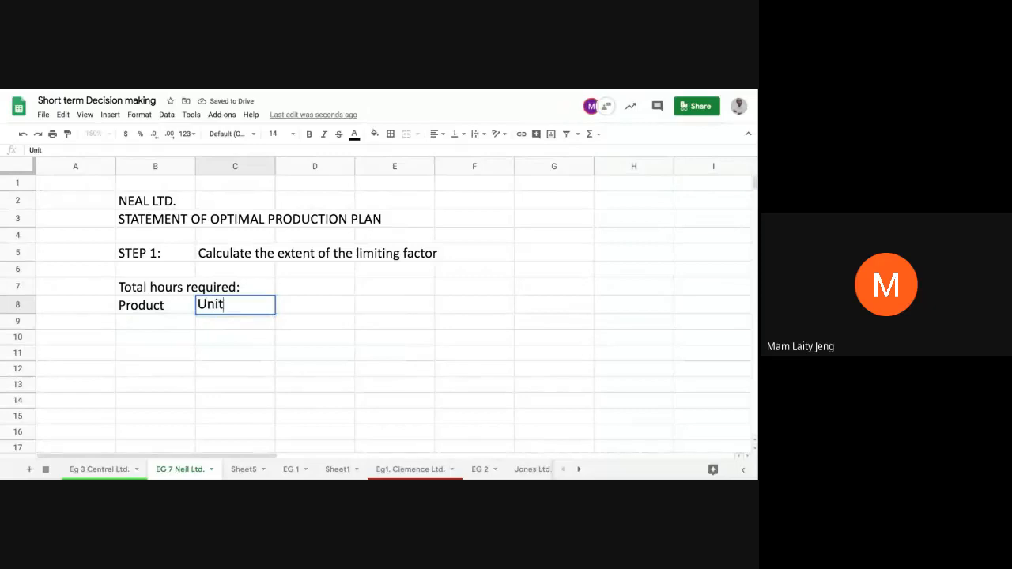
pyautogui.write('s')
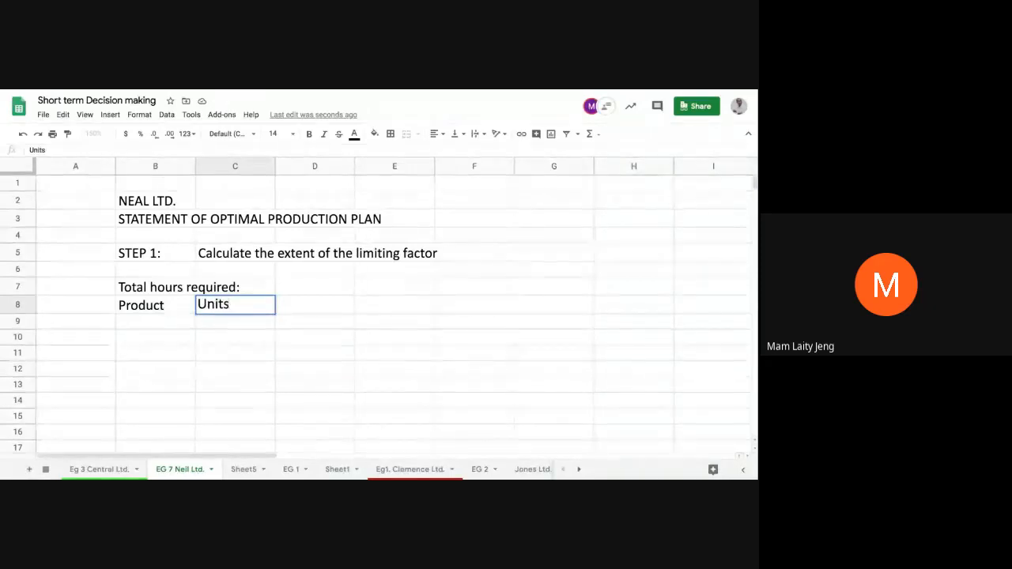
pyautogui.press('Tab')
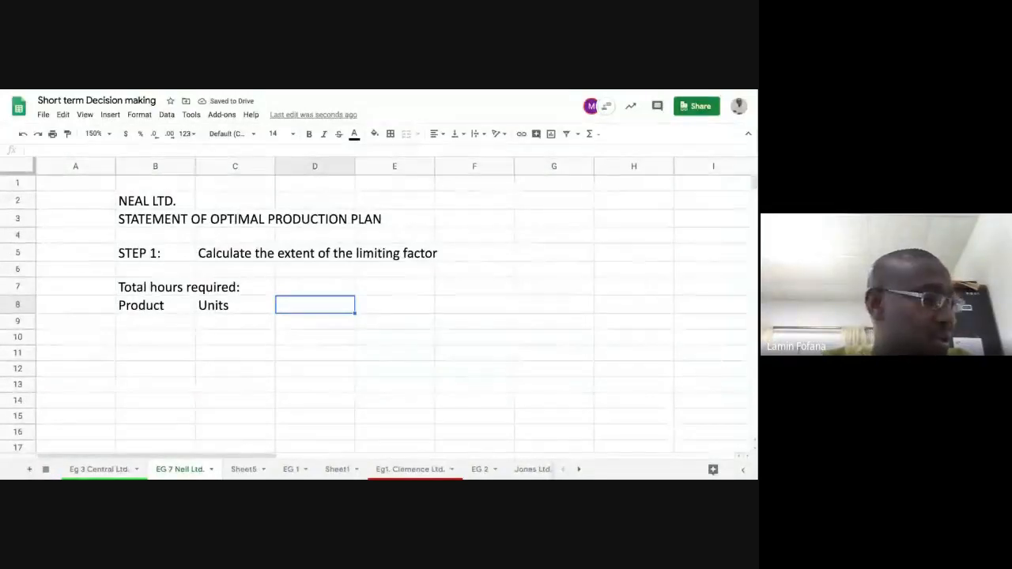
# Step: Enter the column heading "No of hrs/unit" in cell D8 and widen column D to fit it
pyautogui.write('No ')
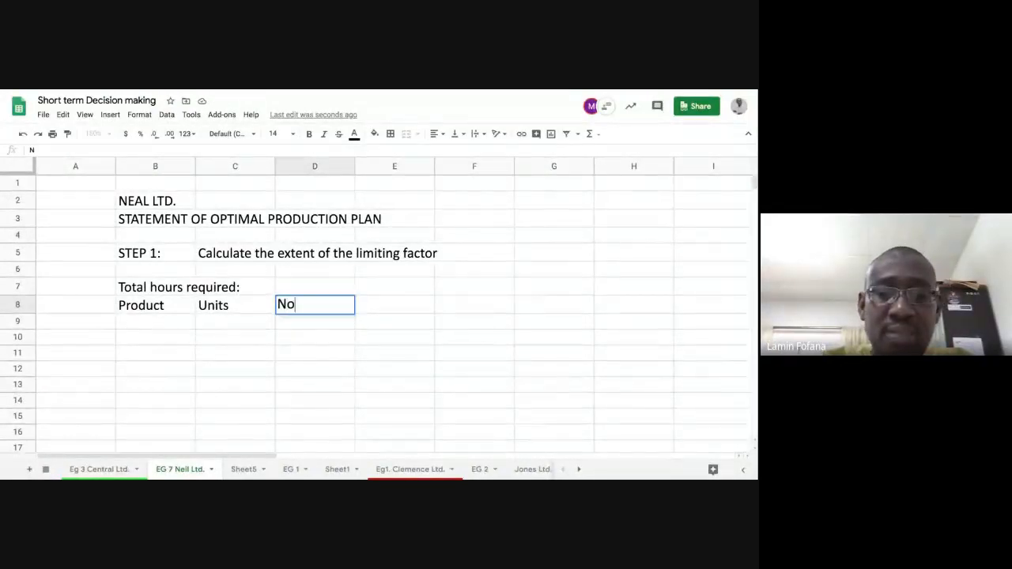
pyautogui.write('if')
pyautogui.press('BackSpace')
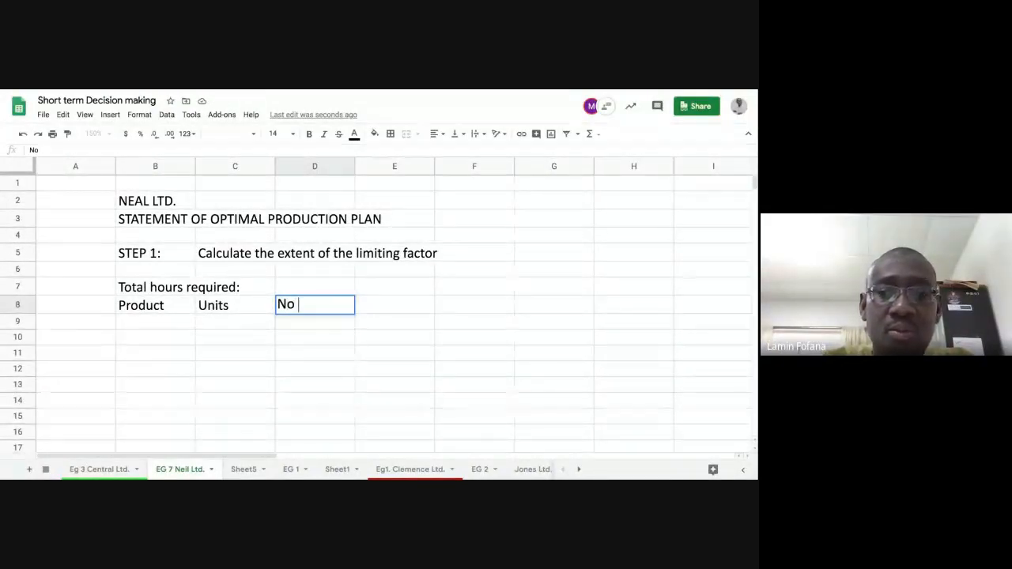
pyautogui.write('of hrs')
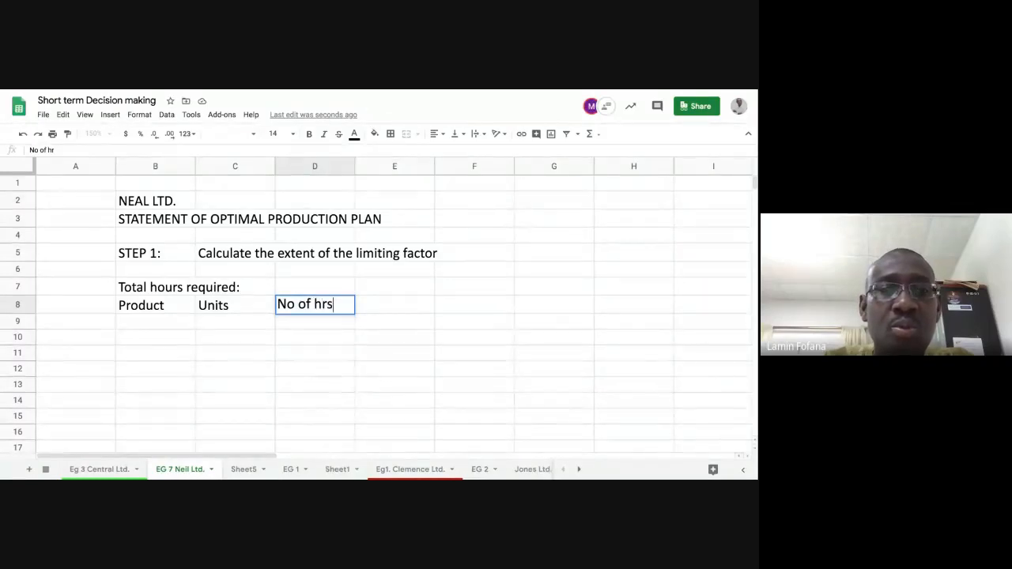
pyautogui.write('/unit')
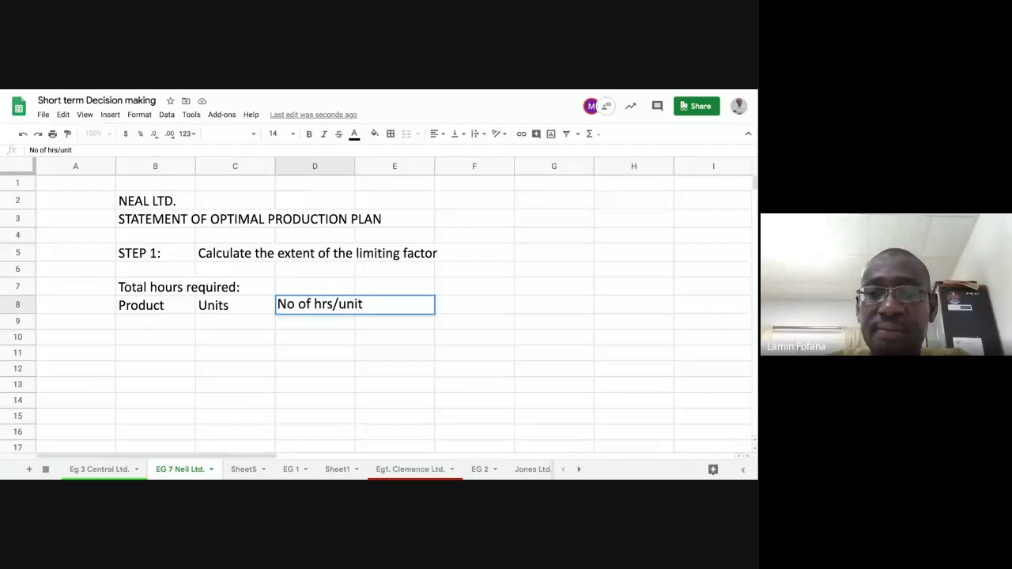
pyautogui.press('Return')
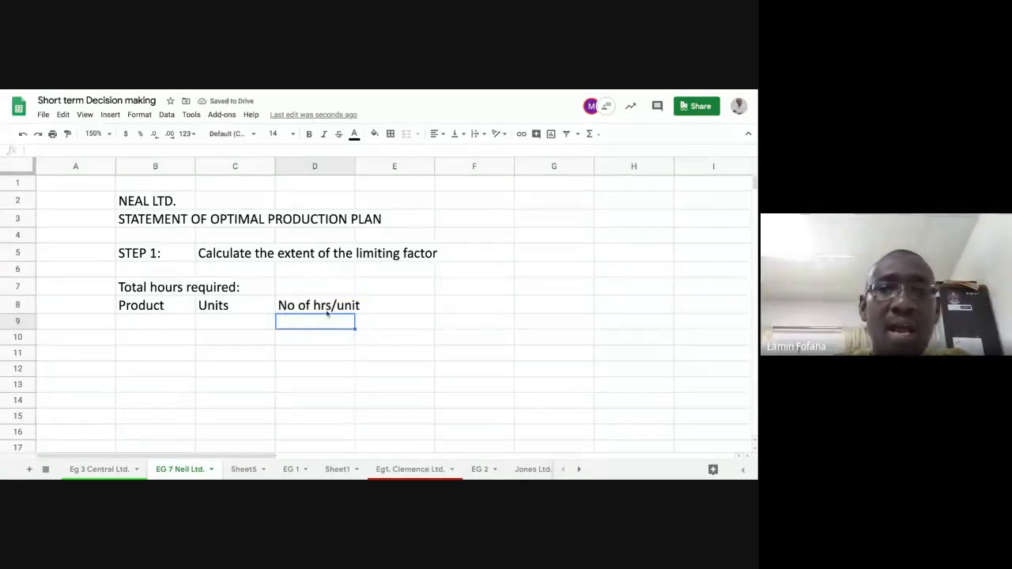
pyautogui.moveTo(355, 166); pyautogui.dragTo(366, 166)
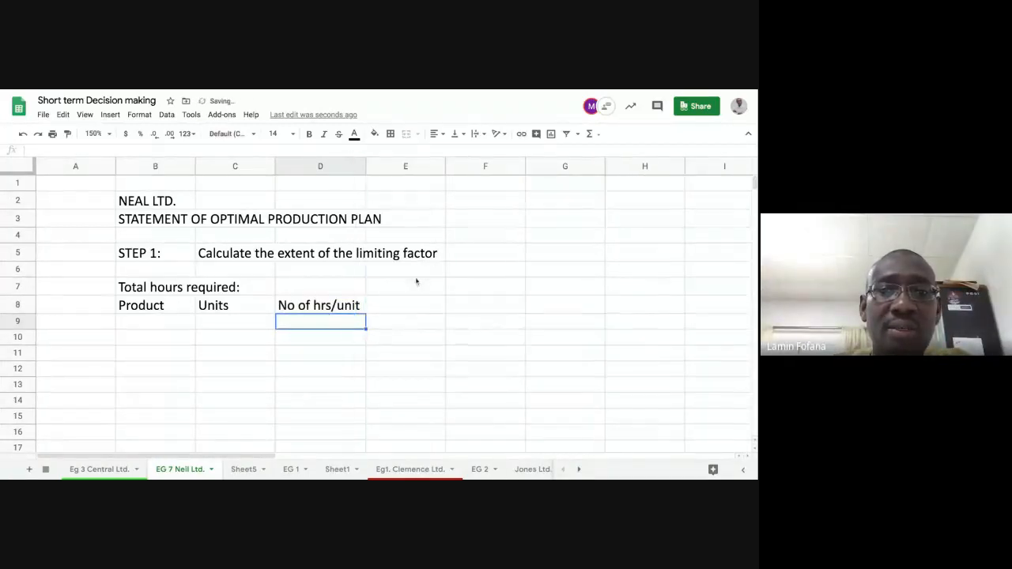
# Step: Enter the column heading "Total Hrs" in cell E8, beside the "No of hrs/unit" heading
pyautogui.click(413, 305)
pyautogui.write('Total H')
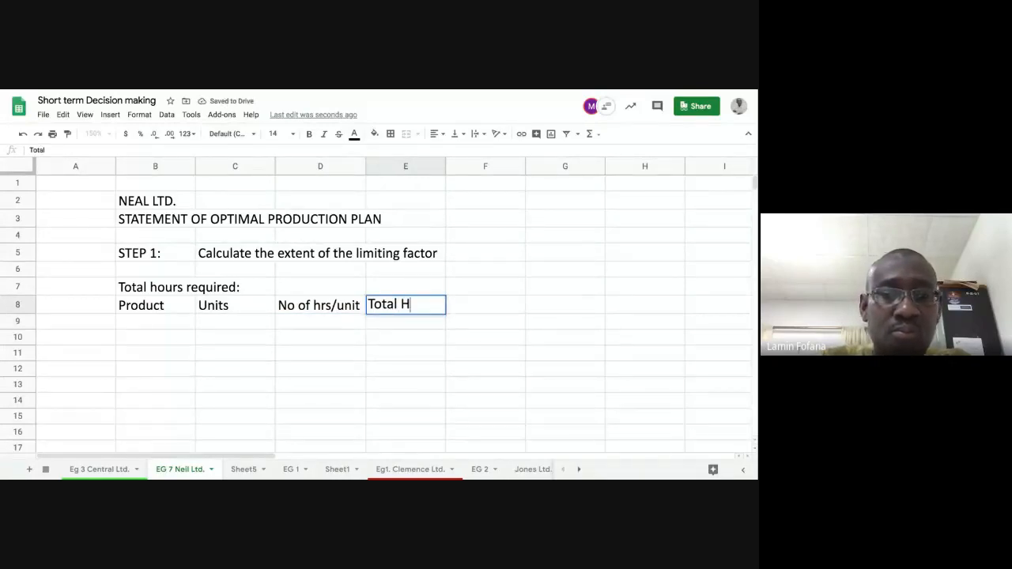
pyautogui.write('rs')
pyautogui.press('Return')
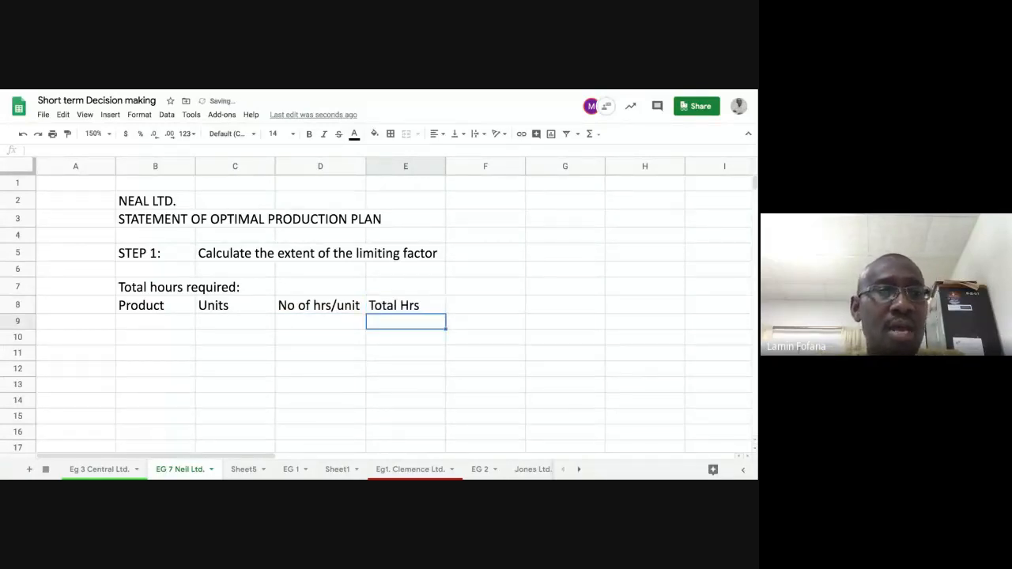
# Step: Fill in row 9 for product M with 600 units and 8 hours per unit
pyautogui.click(175, 323)
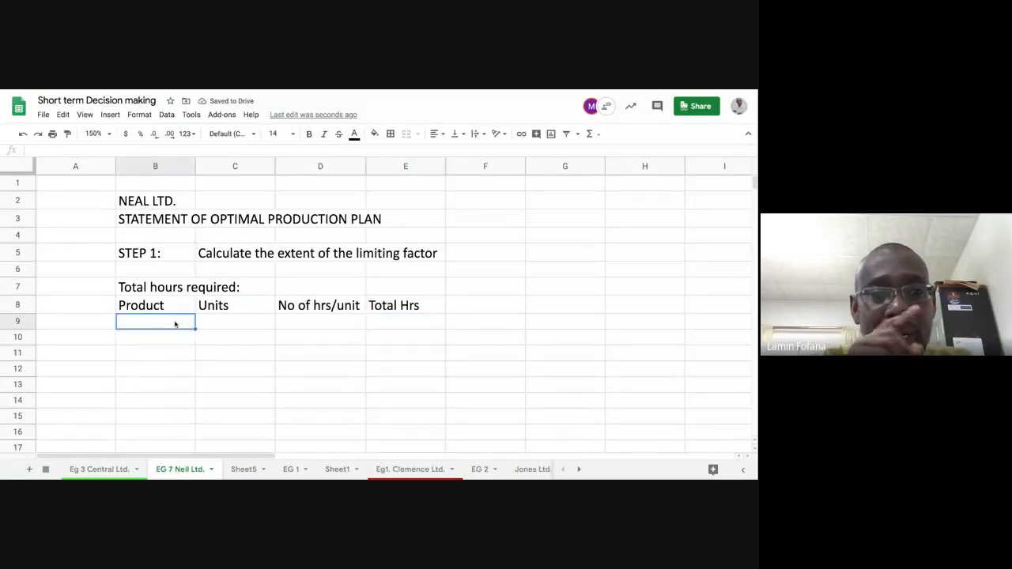
pyautogui.write('M')
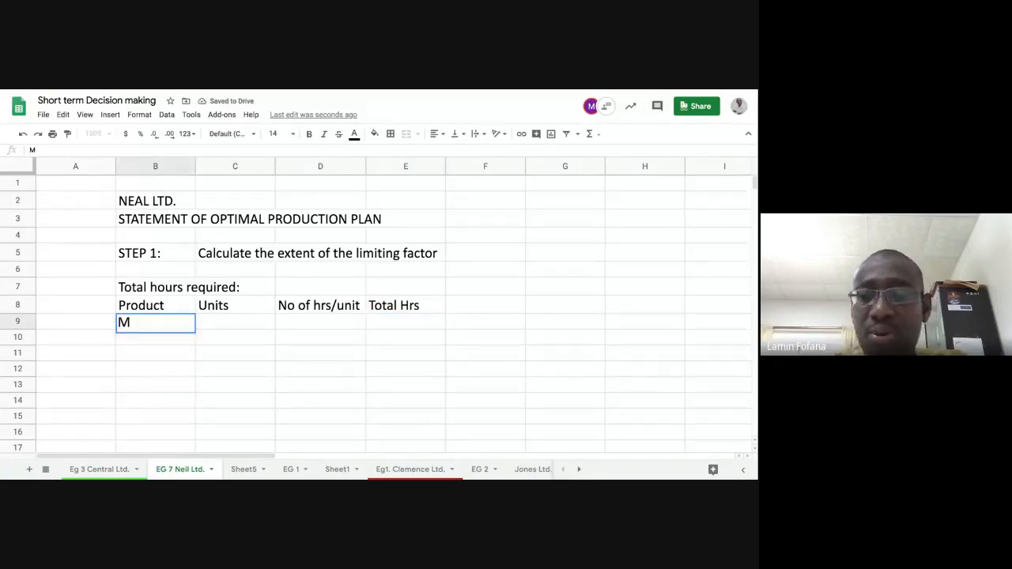
pyautogui.press('Tab')
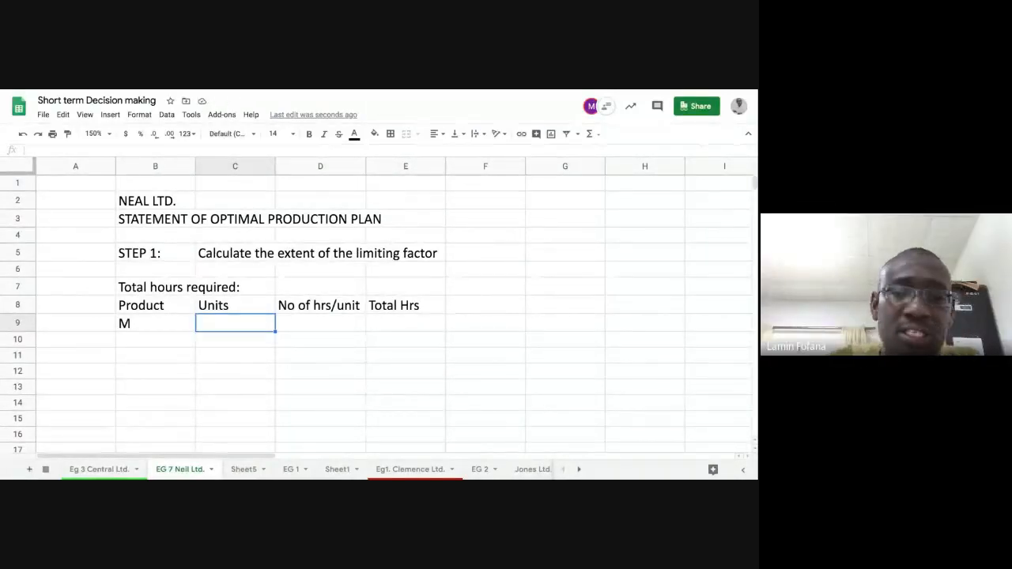
pyautogui.write('600')
pyautogui.press('Tab')
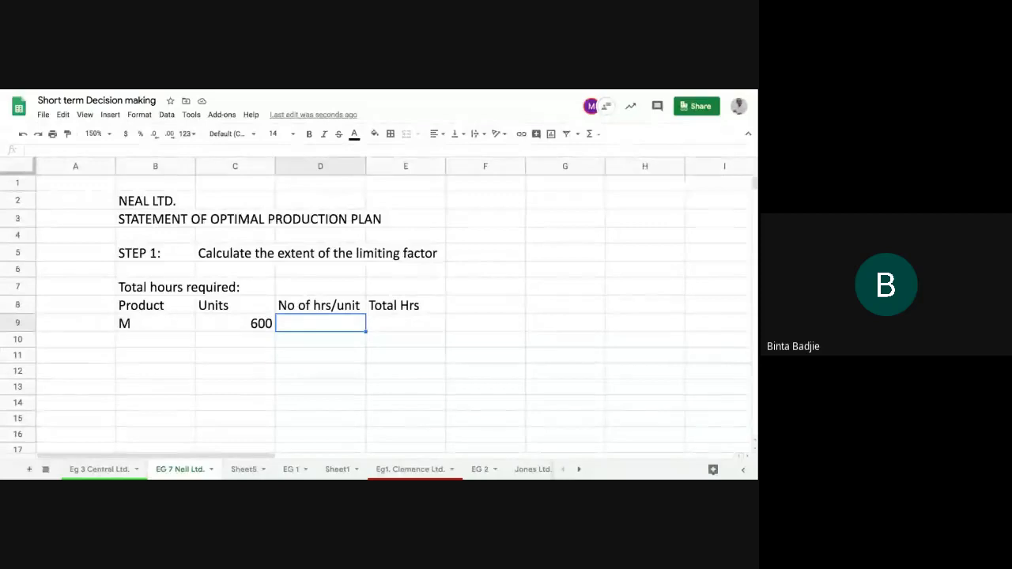
pyautogui.write('8')
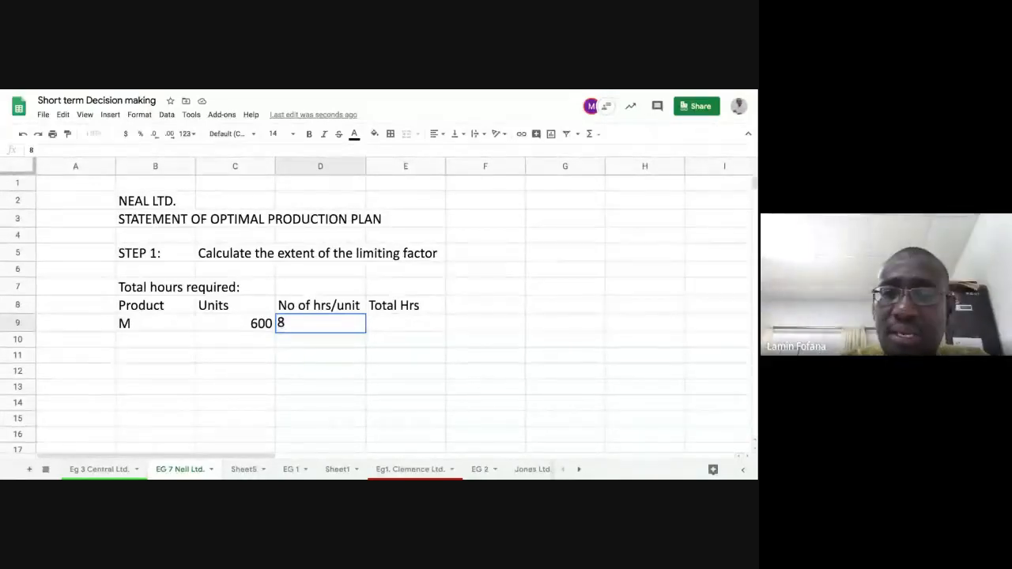
pyautogui.press('Tab')
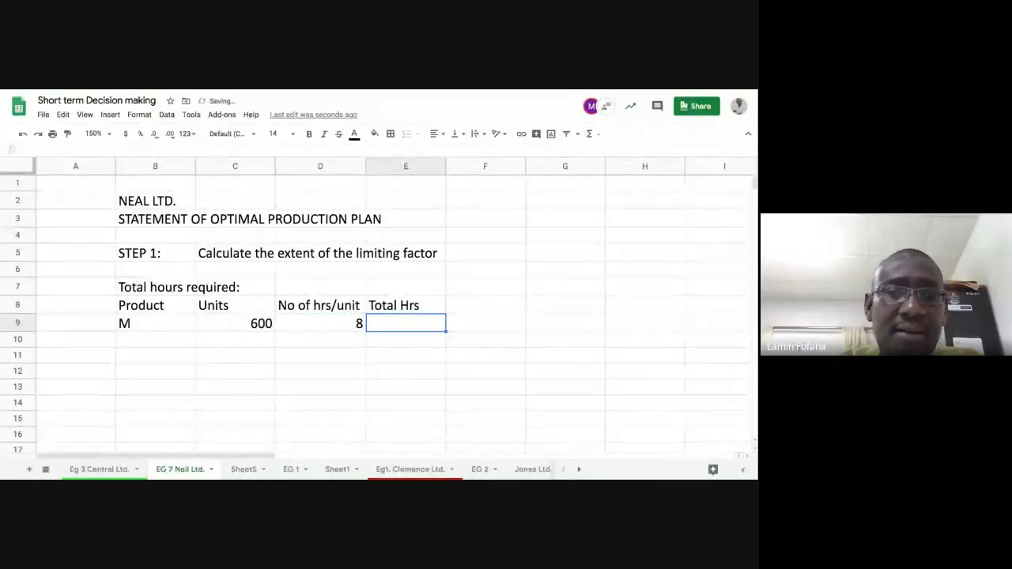
# Step: Fill in row 10 for product N with 500 units and 3 hours per unit
pyautogui.click(320, 323)
pyautogui.press('Left')
pyautogui.press('Left')
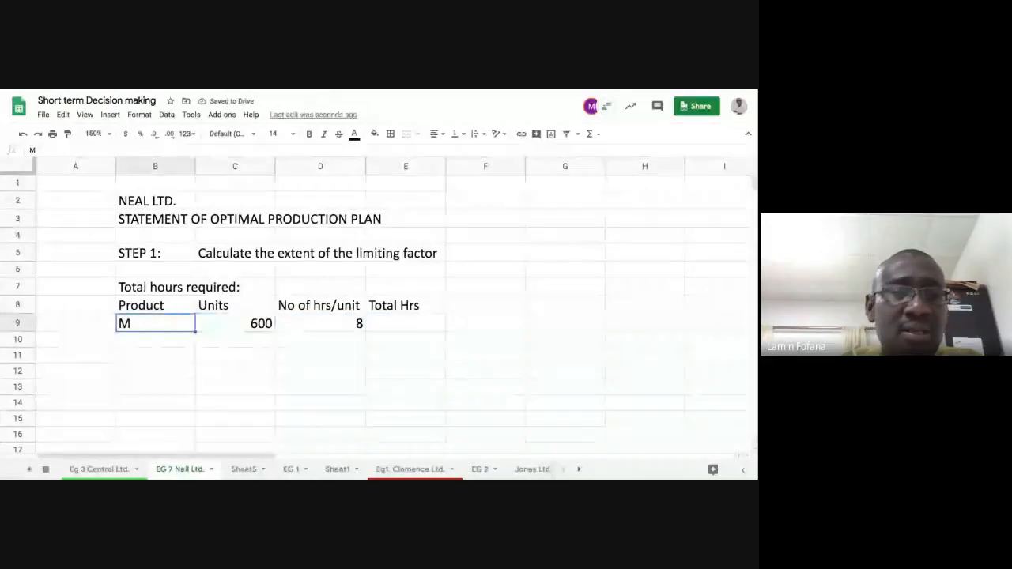
pyautogui.press('Down')
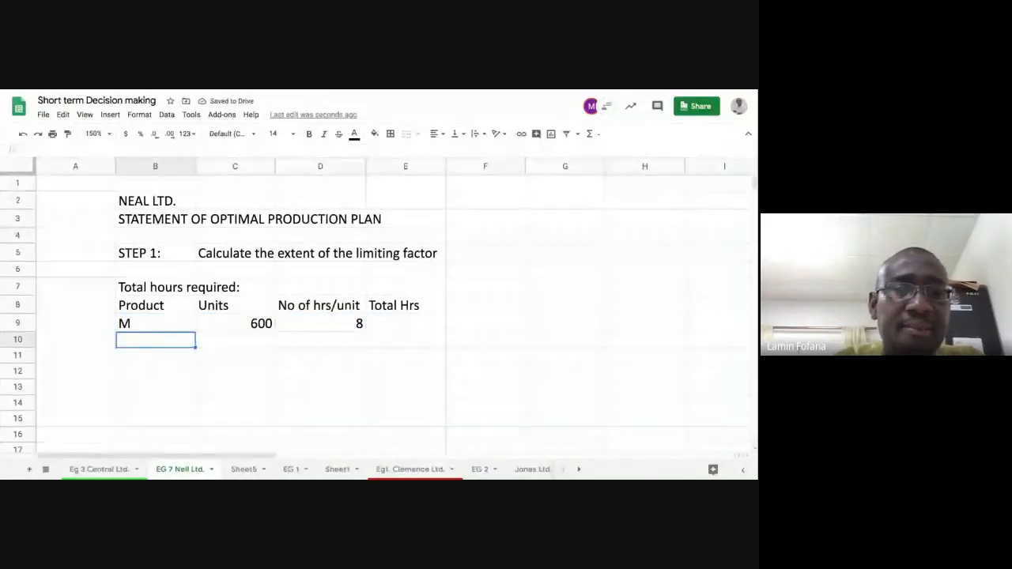
pyautogui.write('N')
pyautogui.press('Tab')
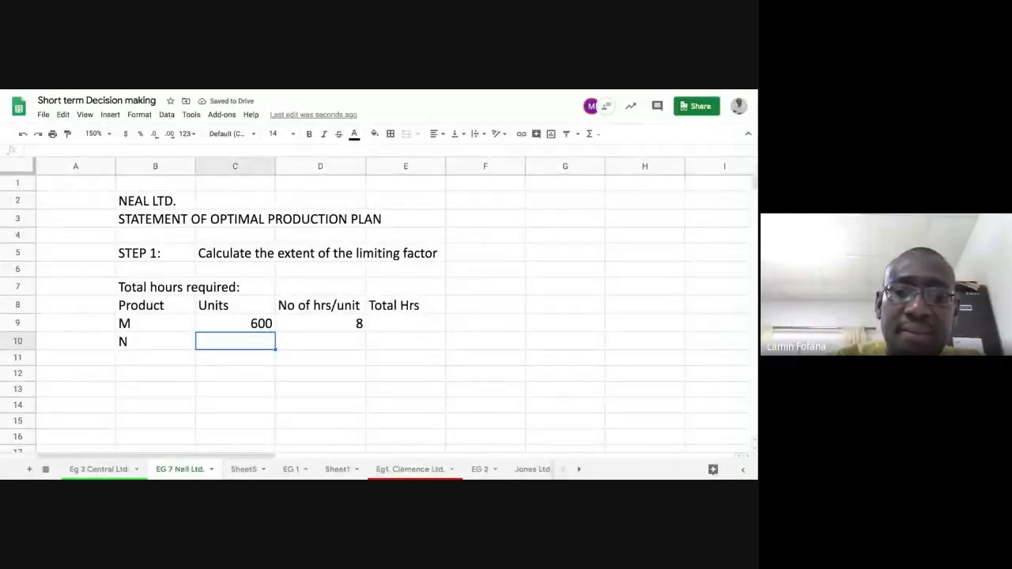
pyautogui.write('500')
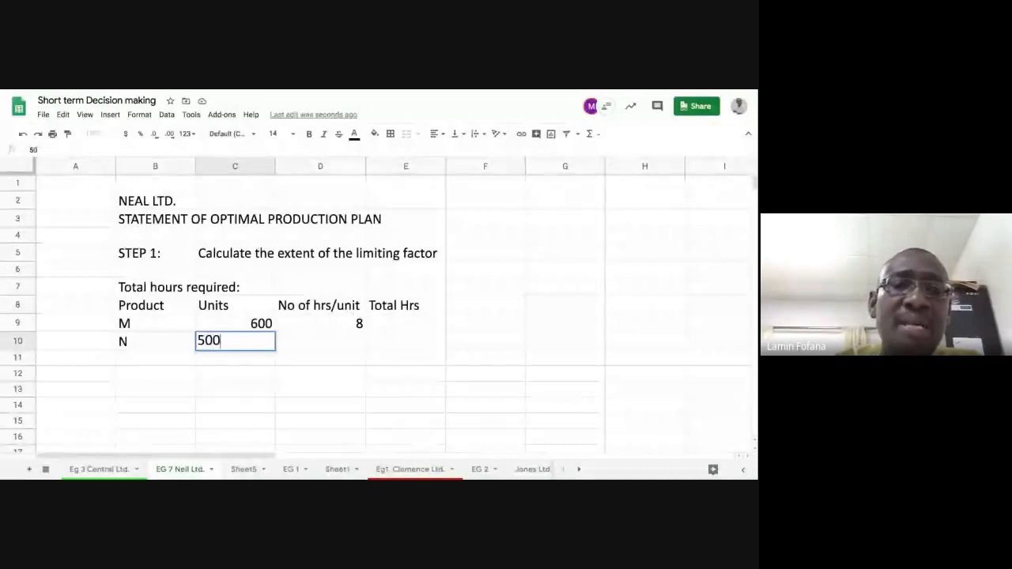
pyautogui.press('Tab')
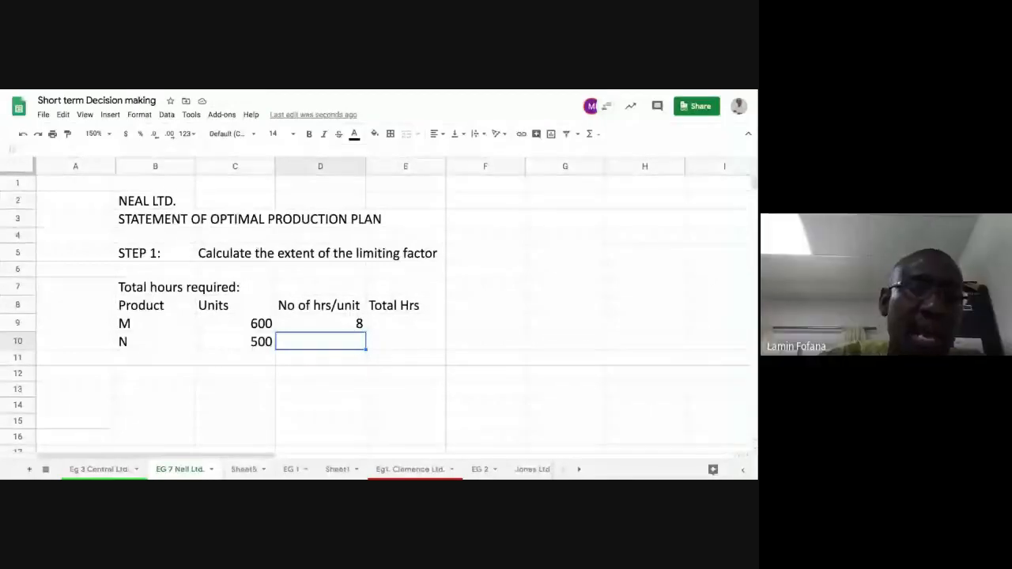
pyautogui.write('3')
pyautogui.press('Tab')
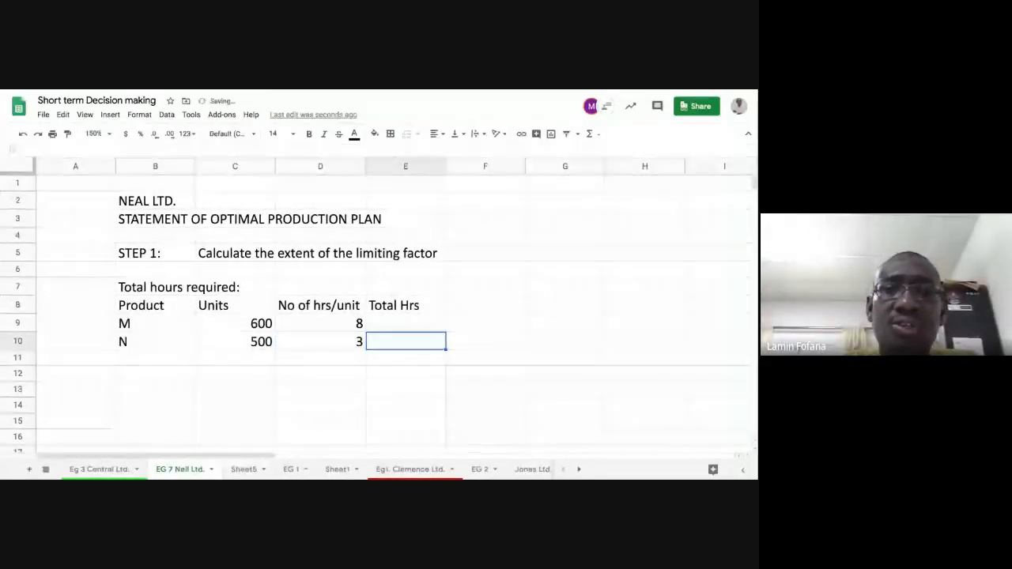
# Step: Calculate product M's total hours in E9 with =C9*D9 and copy the formula down to E10 for product N
pyautogui.click(410, 325)
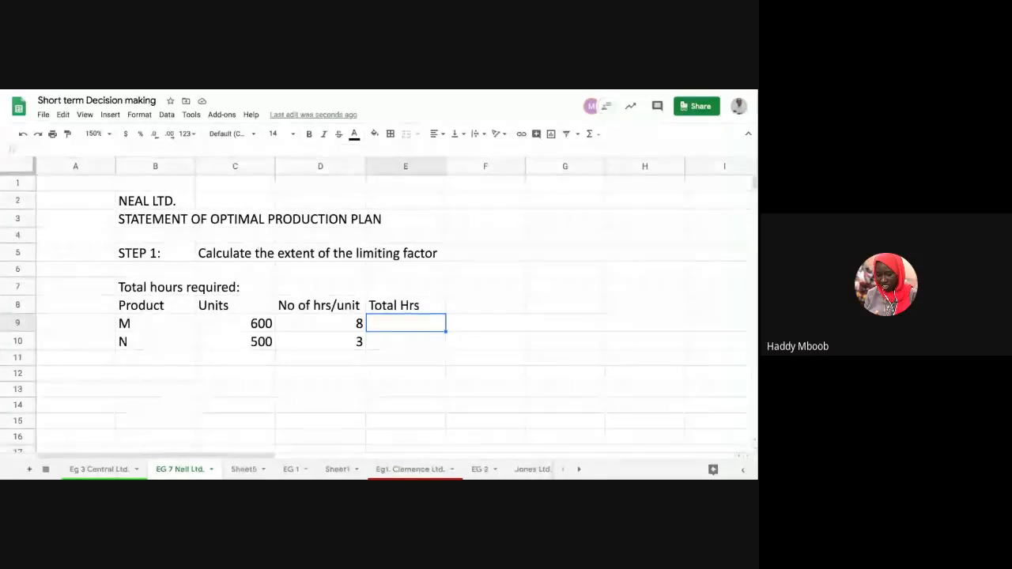
pyautogui.write('=')
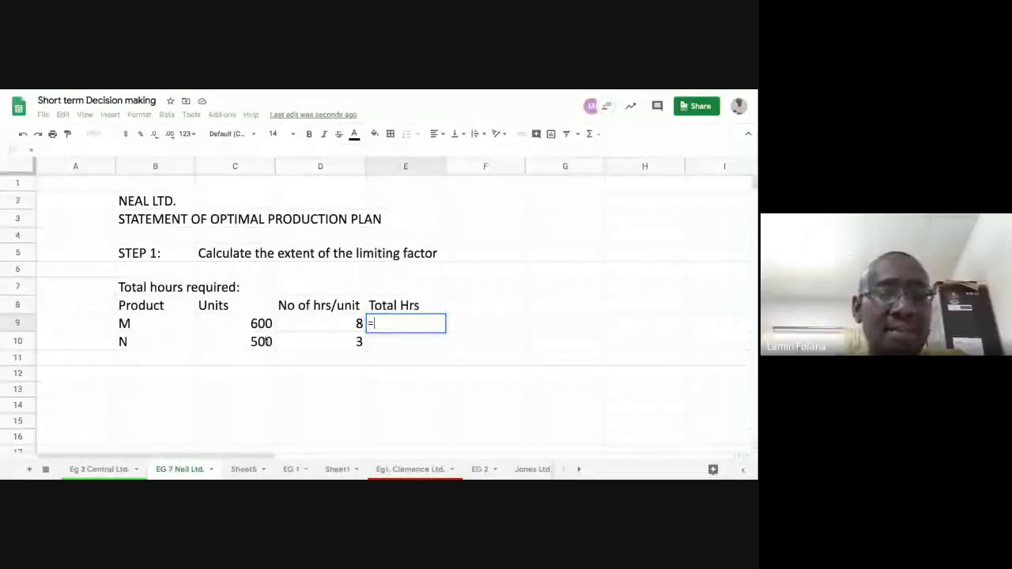
pyautogui.click(249, 324)
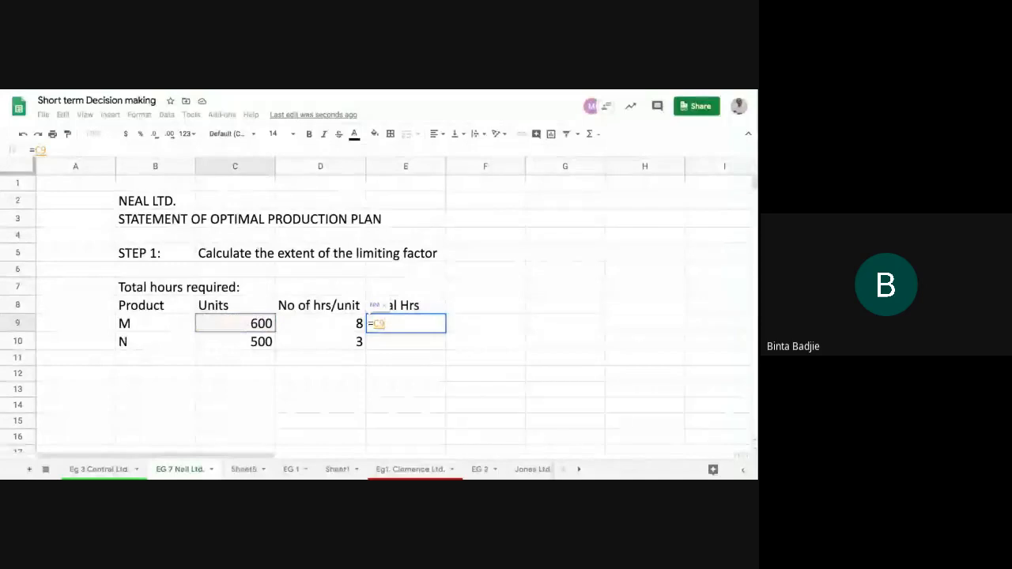
pyautogui.write('*')
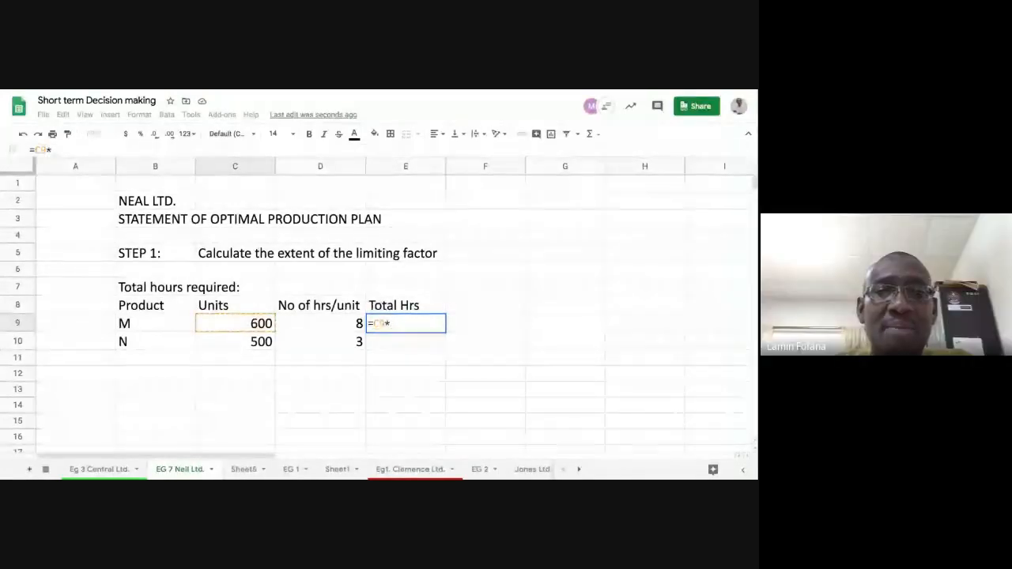
pyautogui.click(309, 327)
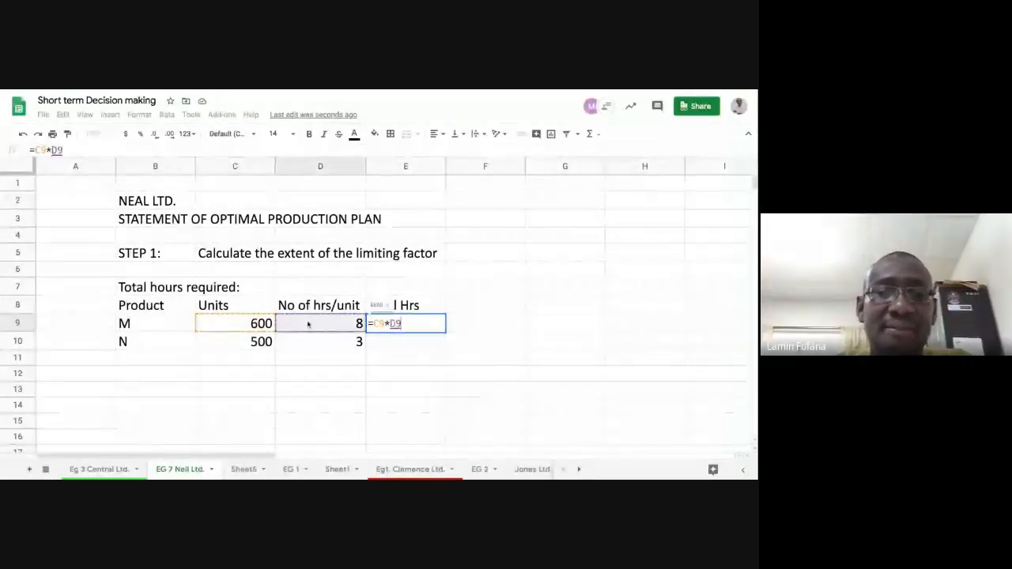
pyautogui.press('Return')
pyautogui.click(442, 329)
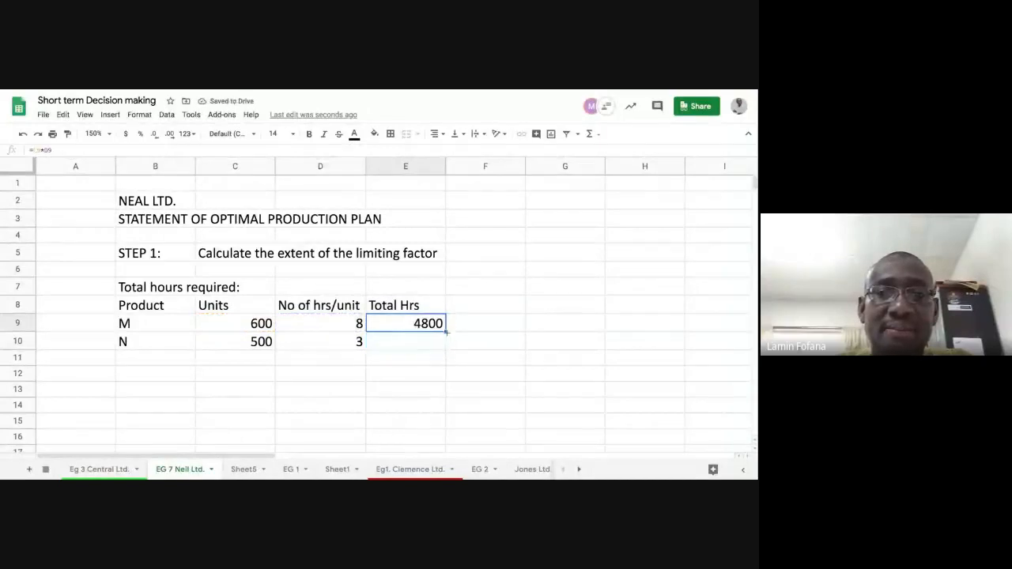
pyautogui.moveTo(446, 332); pyautogui.dragTo(440, 355)
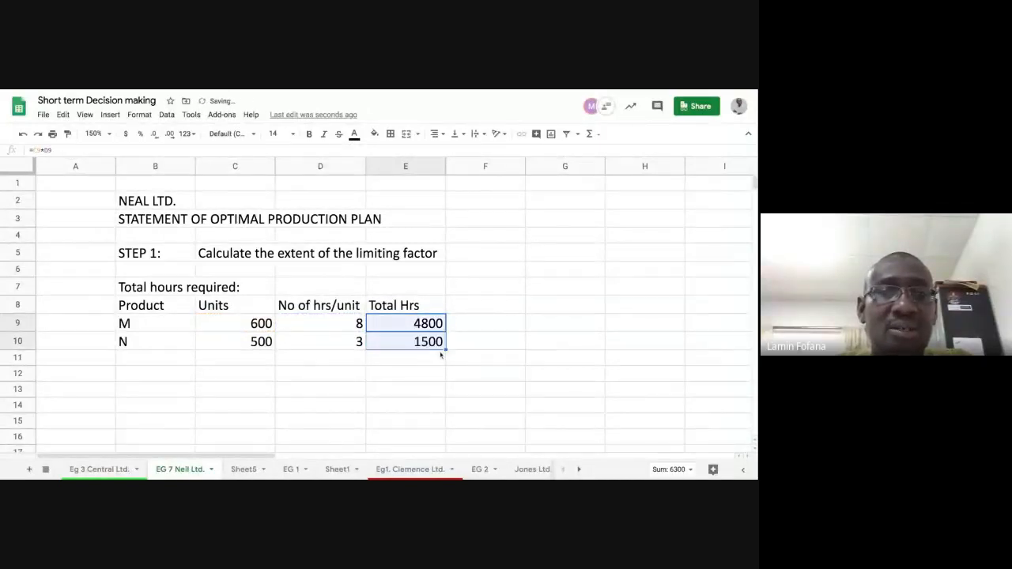
# Step: Total the hours of both products in cell E11 with a manually written =SUM(E9:E10) and clear the cell again
pyautogui.click(401, 360)
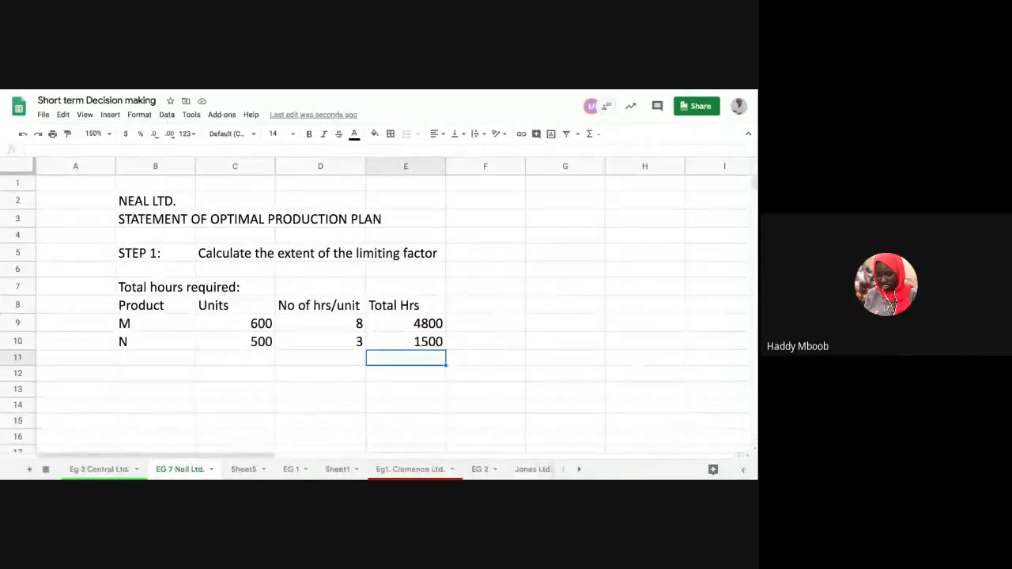
pyautogui.write('=')
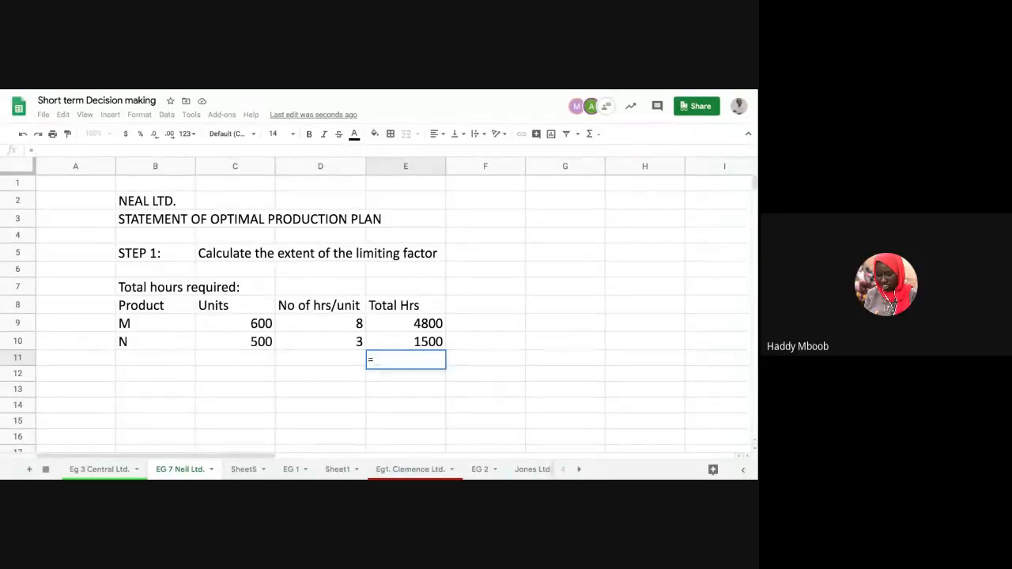
pyautogui.write('SUM')
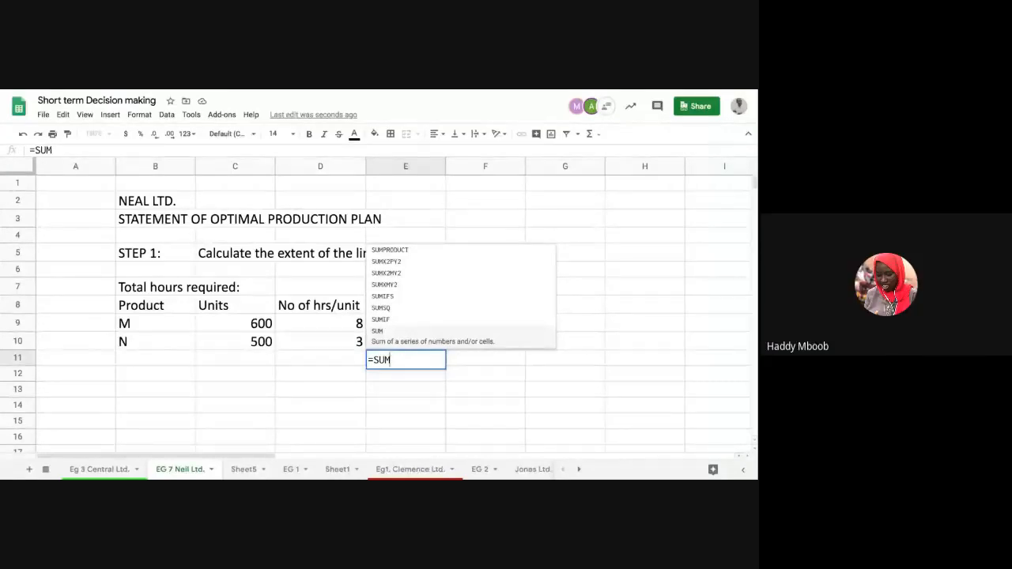
pyautogui.write('(')
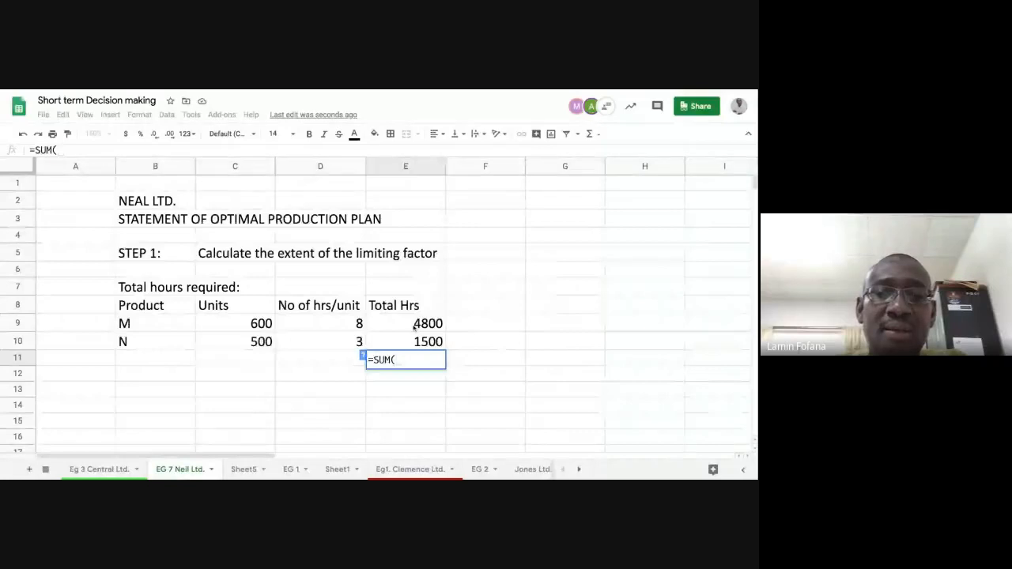
pyautogui.moveTo(415, 327); pyautogui.dragTo(415, 341)
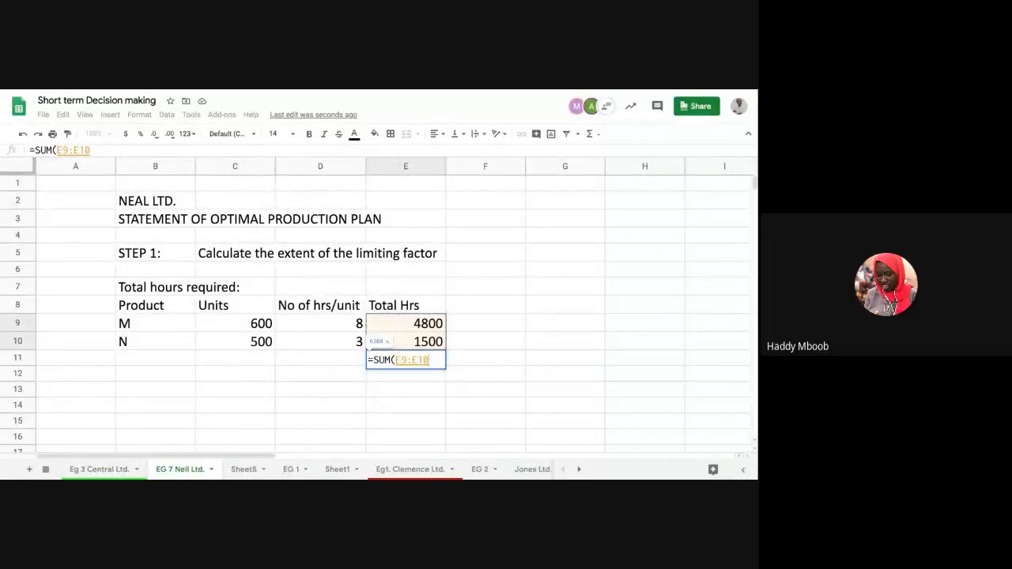
pyautogui.write(')')
pyautogui.press('Return')
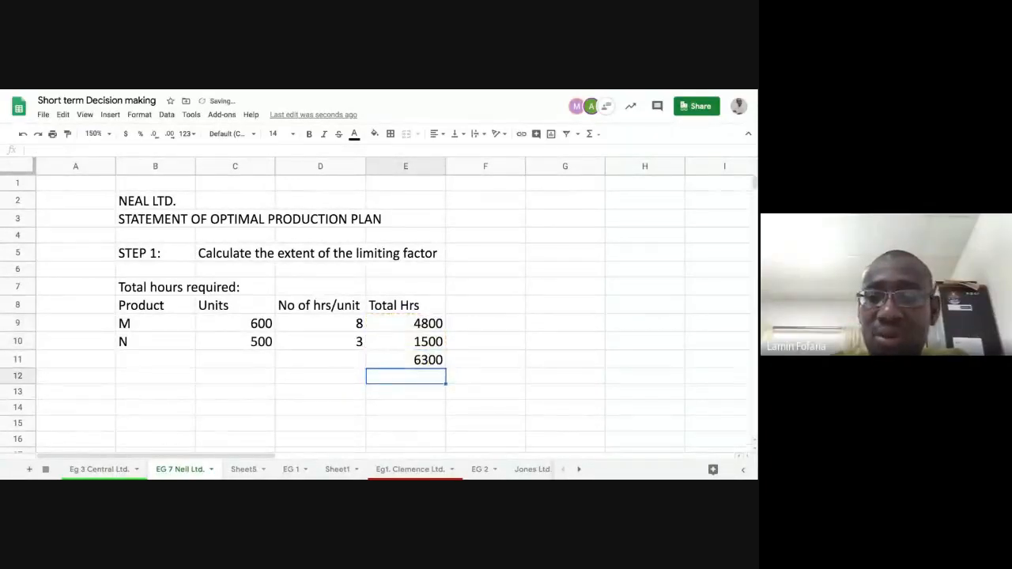
pyautogui.click(405, 360)
pyautogui.press('Delete')
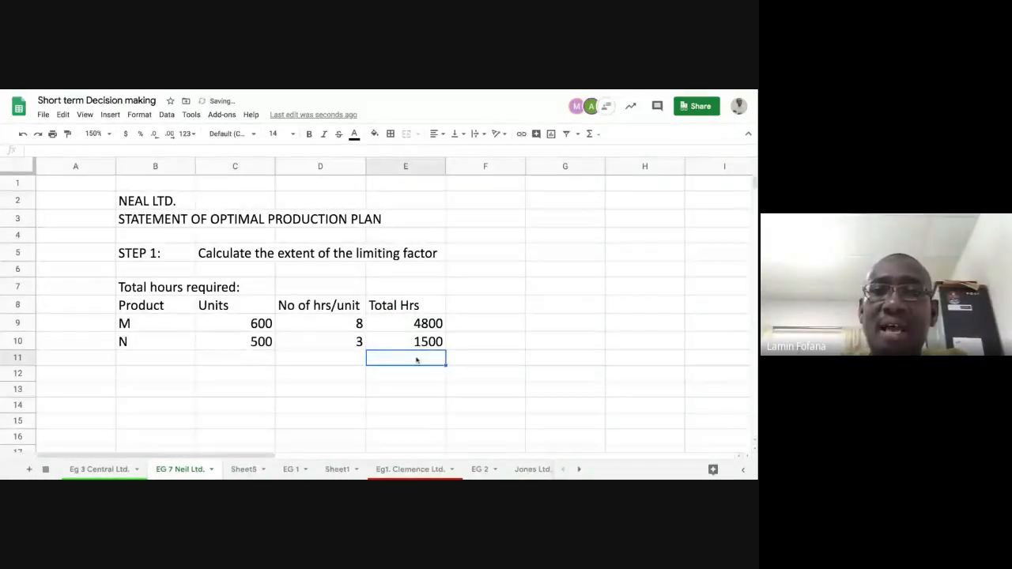
# Step: Apply the built-in SUM function to the selected hours E9:E10 to place their total in cell E11
pyautogui.moveTo(400, 343); pyautogui.dragTo(420, 323)
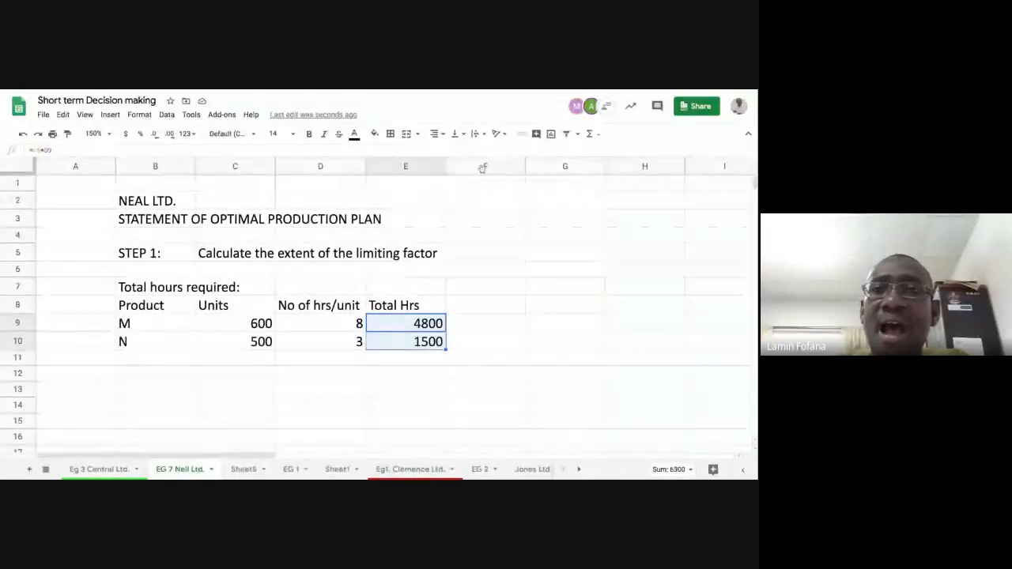
pyautogui.click(591, 134)
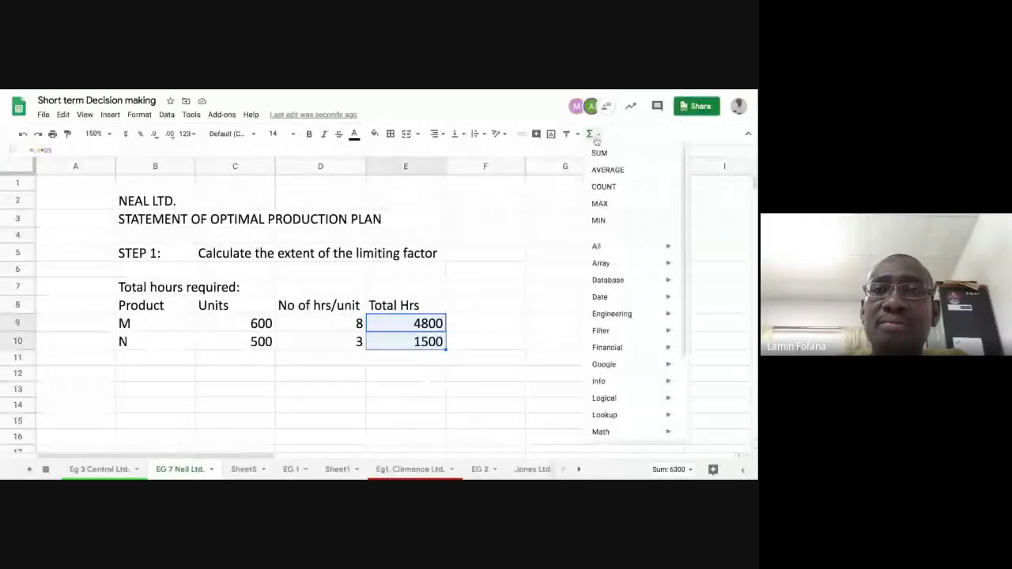
pyautogui.click(599, 153)
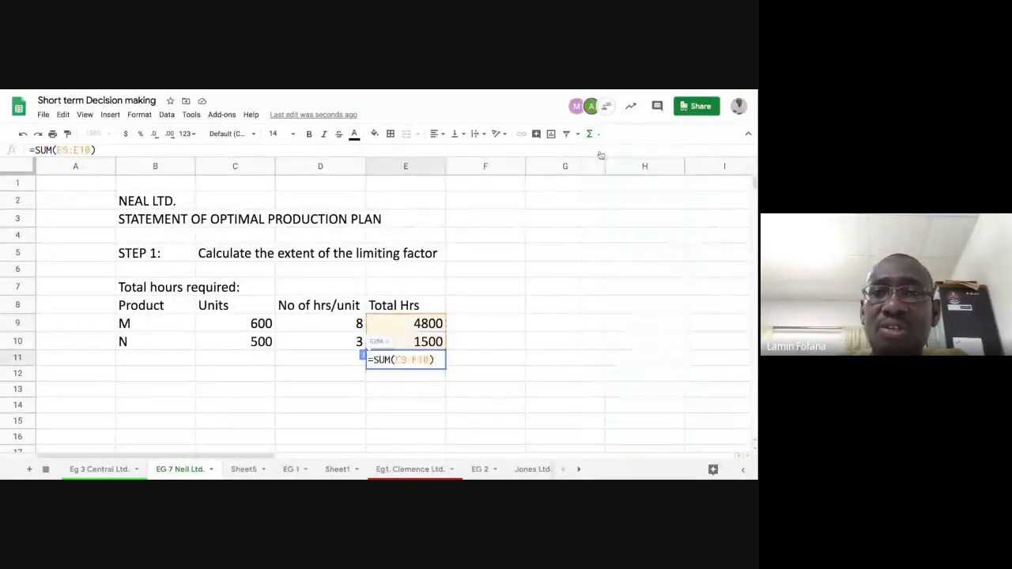
pyautogui.press('Return')
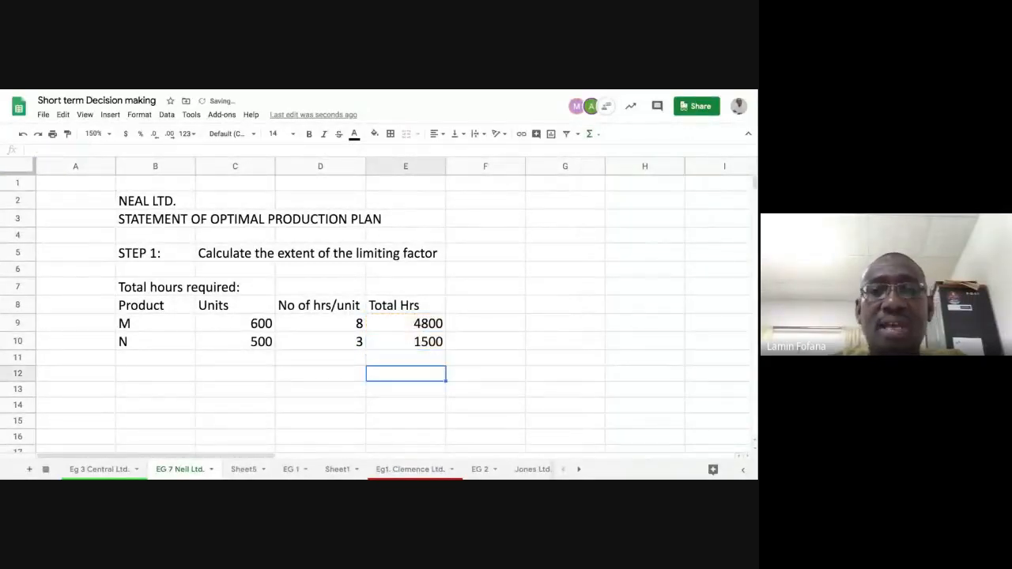
pyautogui.click(406, 357)
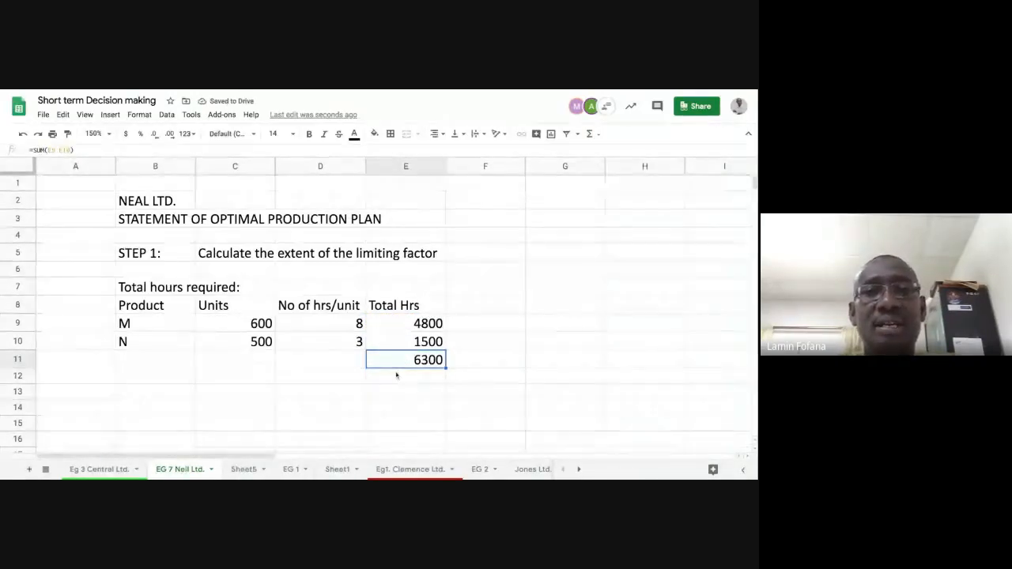
# Step: Format the total hours in E9:E11 with the Financial number format and no decimal places
pyautogui.click(412, 323)
pyautogui.hotkey('shift', 'Down')
pyautogui.hotkey('shift', 'Down')
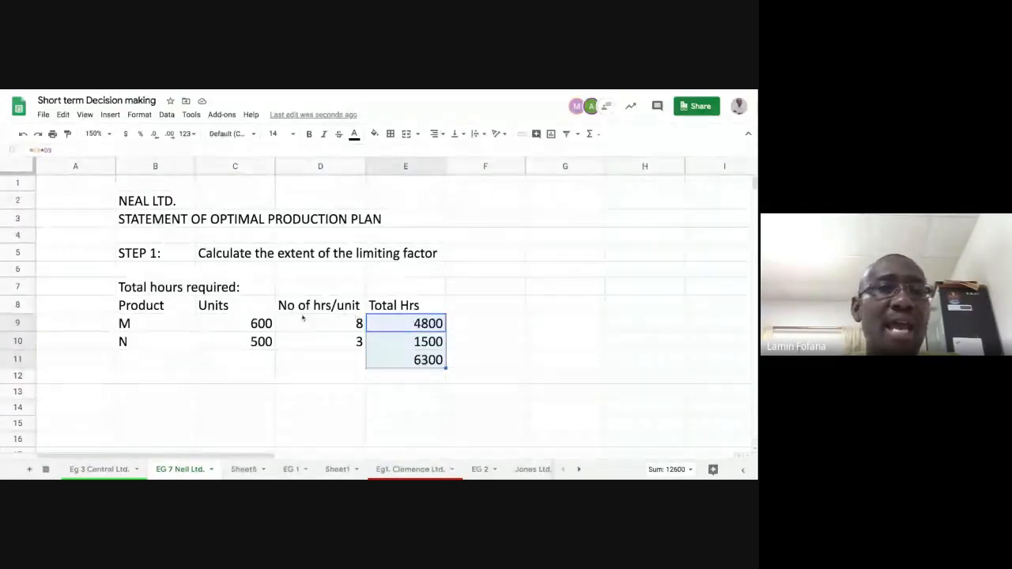
pyautogui.click(138, 114)
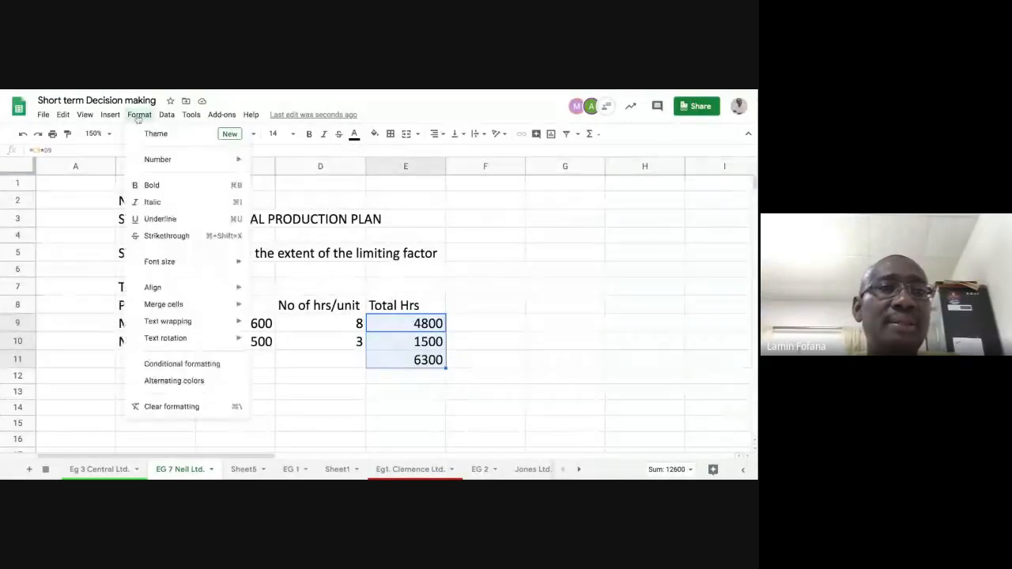
pyautogui.moveTo(160, 164)
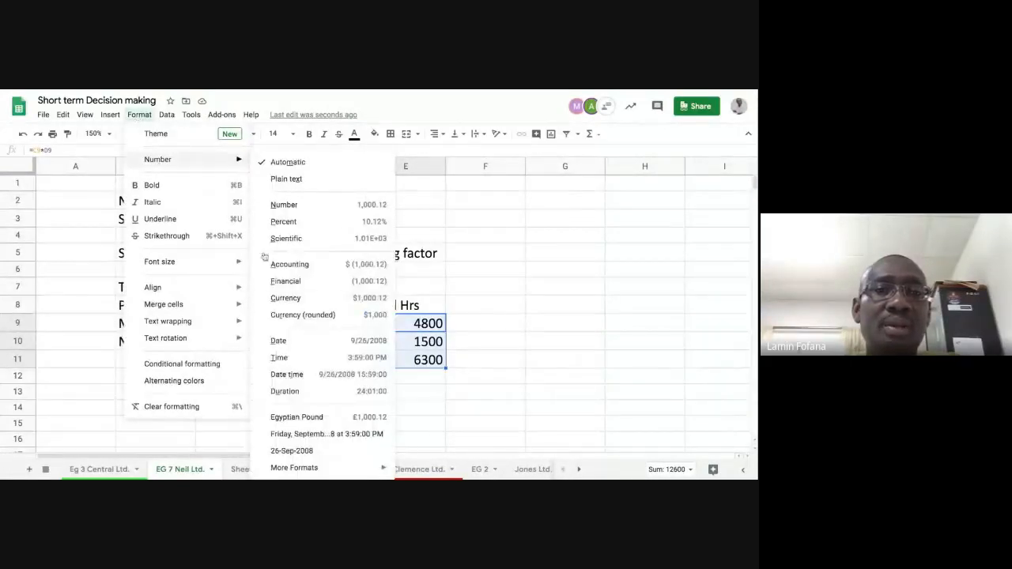
pyautogui.click(294, 283)
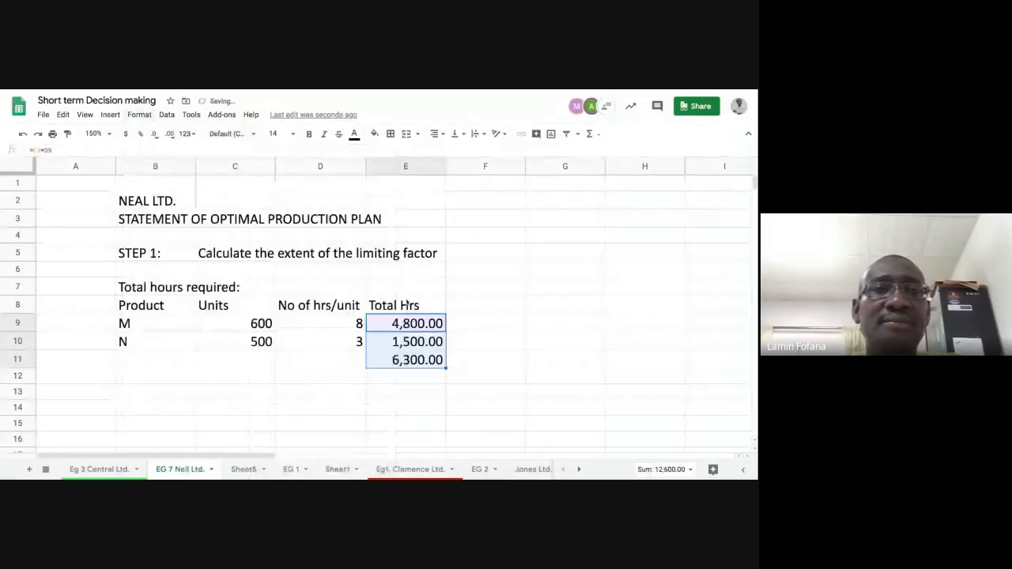
pyautogui.click(155, 138)
pyautogui.click(155, 137)
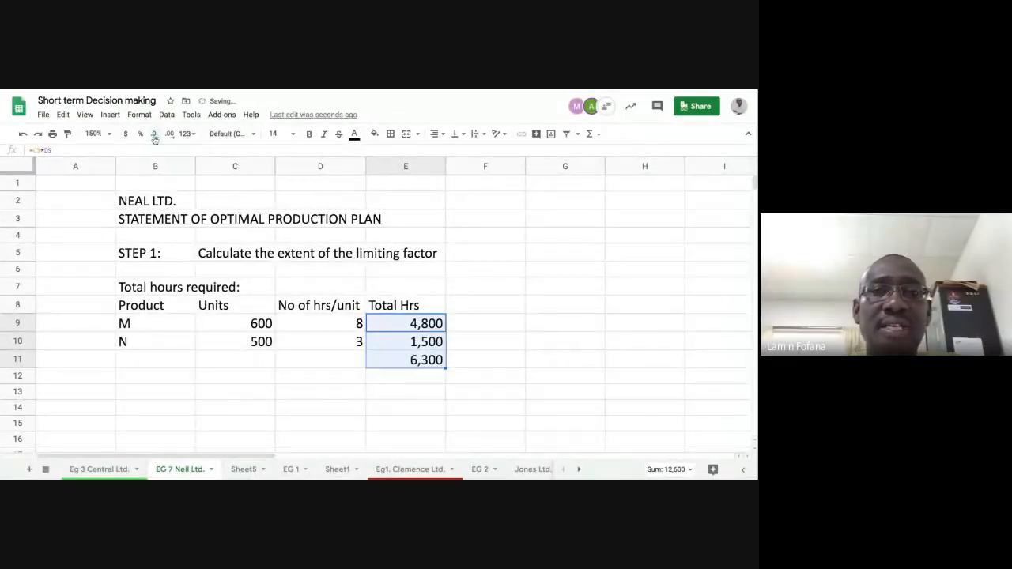
pyautogui.press('Right')
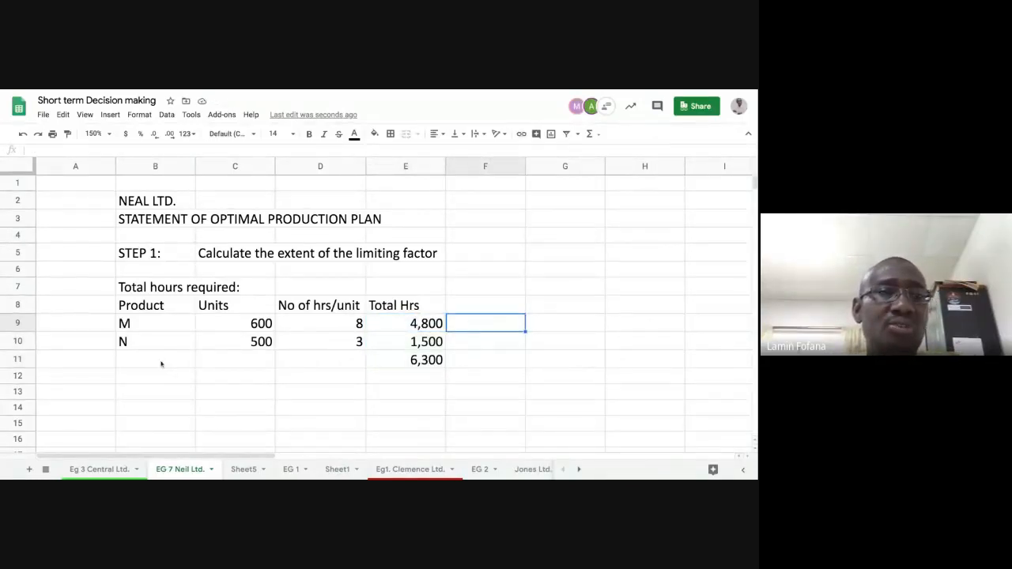
# Step: Label the total row by linking cell B11 to the "Total hours required:" heading with =B7
pyautogui.click(152, 292)
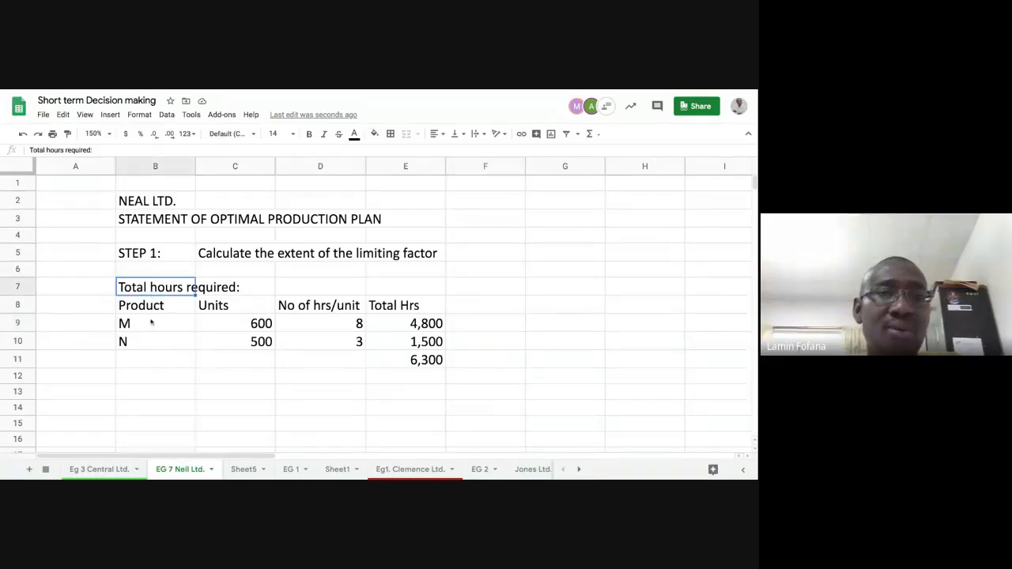
pyautogui.click(168, 360)
pyautogui.write('=')
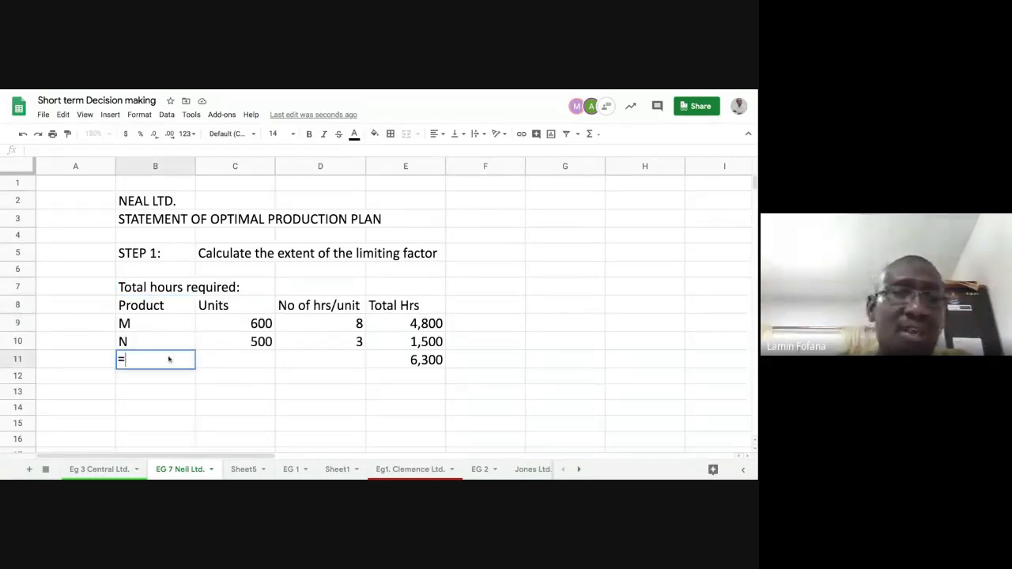
pyautogui.click(140, 289)
pyautogui.press('Return')
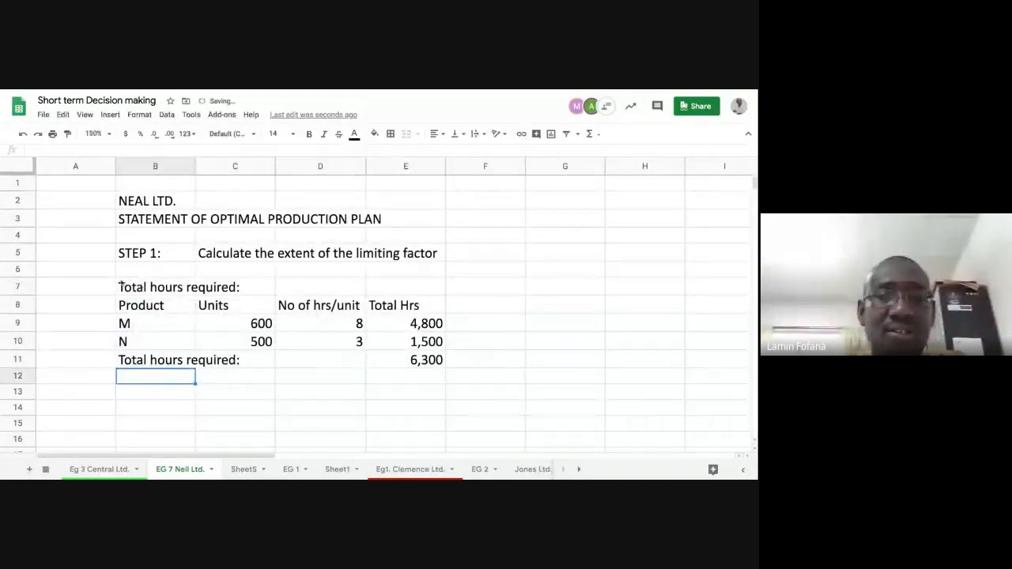
pyautogui.click(136, 361)
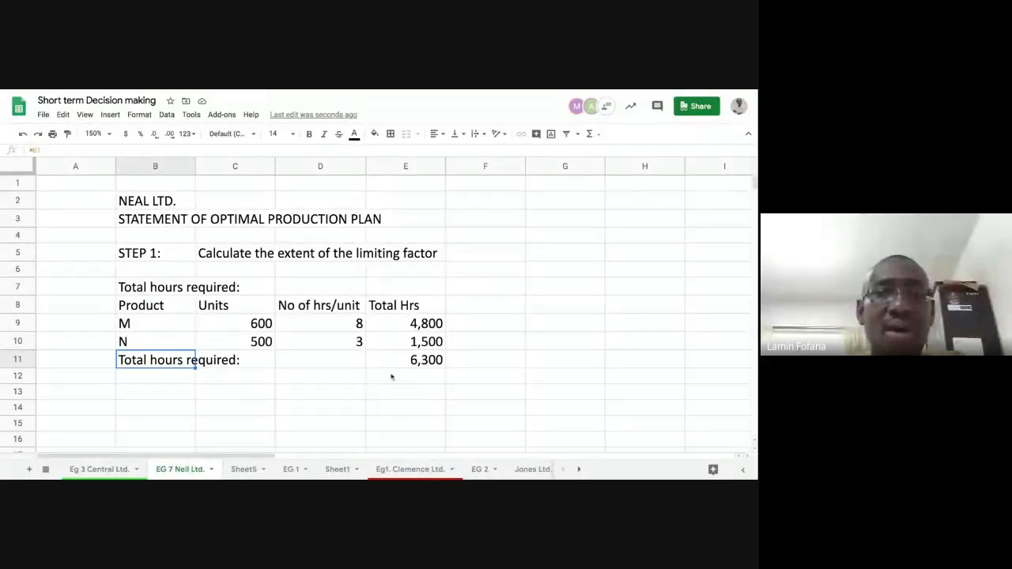
# Step: Enter the label "Total hrs available" in cell B13
pyautogui.click(174, 389)
pyautogui.write('t')
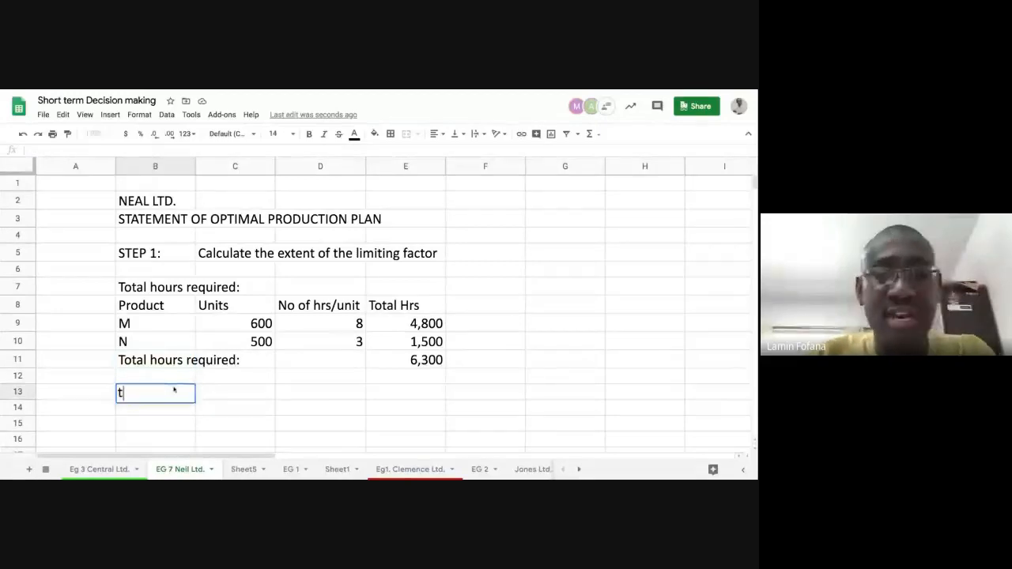
pyautogui.write('T')
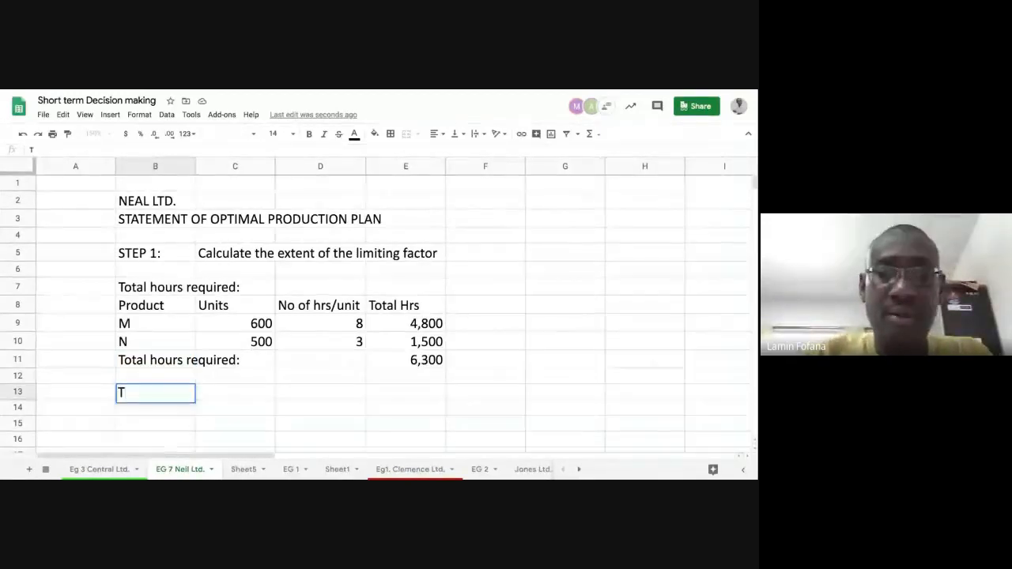
pyautogui.write('otal hr')
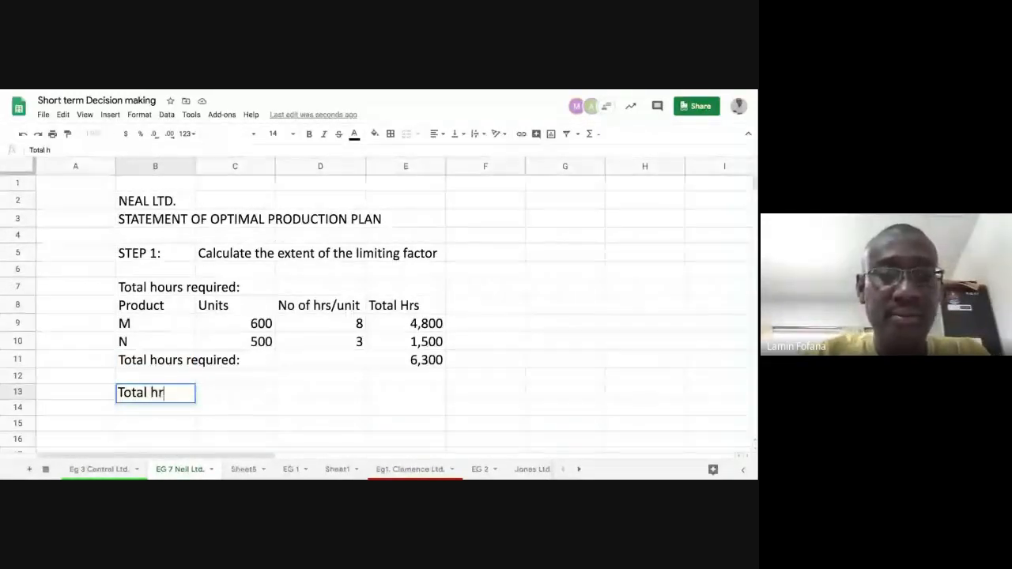
pyautogui.write('s ava')
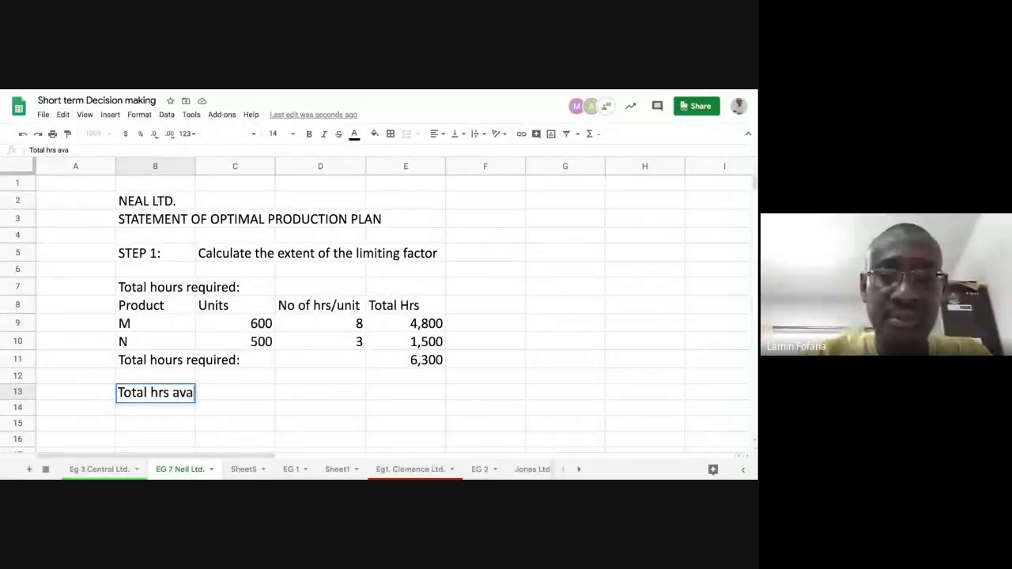
pyautogui.write('ilabl')
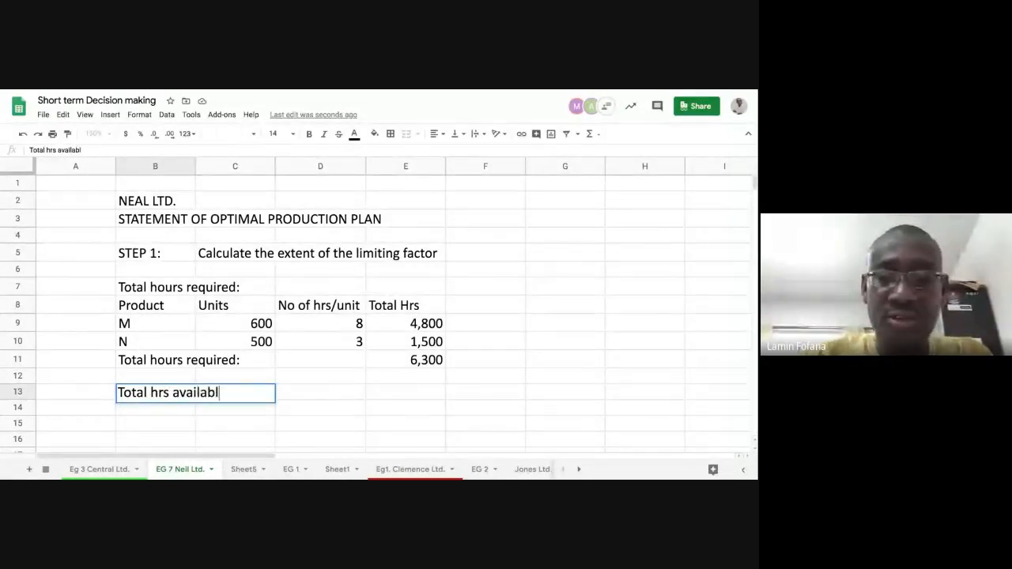
pyautogui.write('e')
# Step: Enter 5000 as the total hours available in cell E13
pyautogui.press('Right')
pyautogui.press('Right')
pyautogui.press('Right')
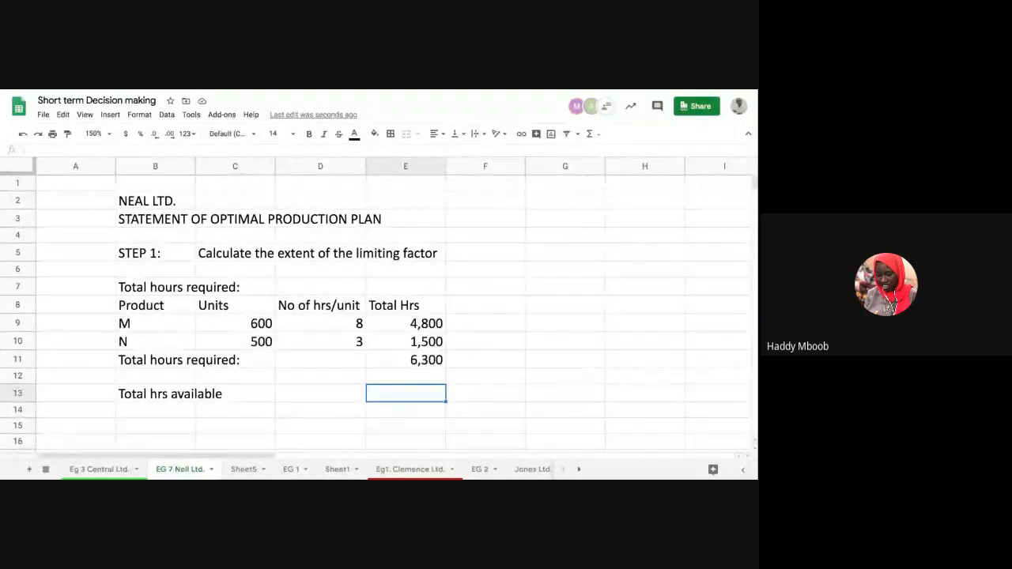
pyautogui.write('5')
pyautogui.write('000')
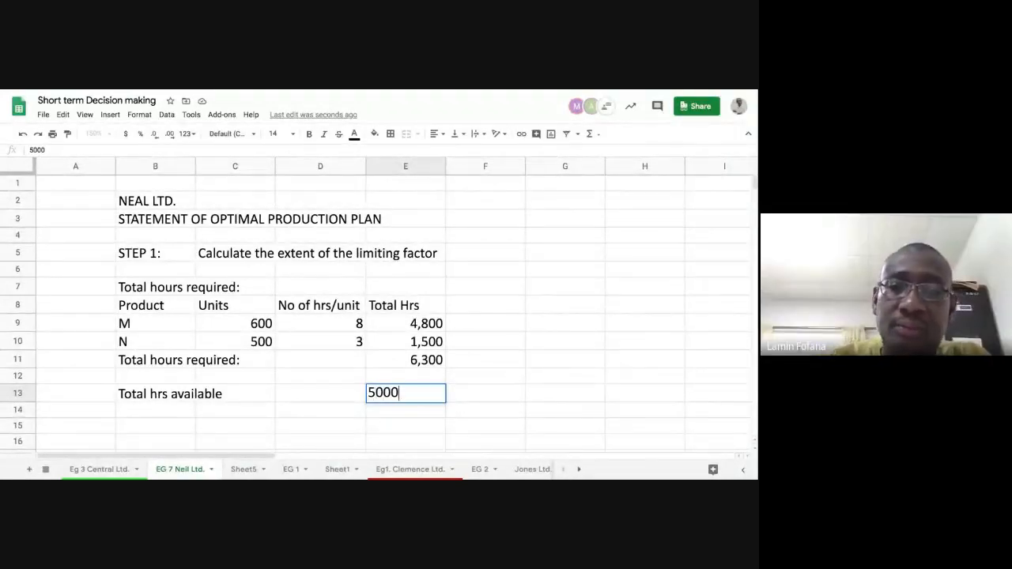
pyautogui.press('Return')
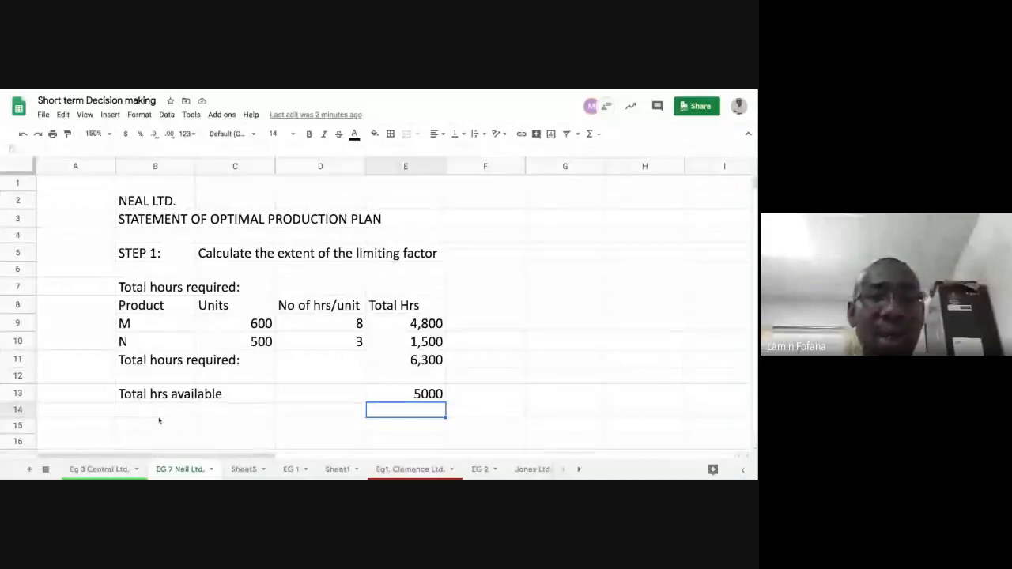
# Step: Enter the label "Limiting machine hrs" in cell B15
pyautogui.click(161, 425)
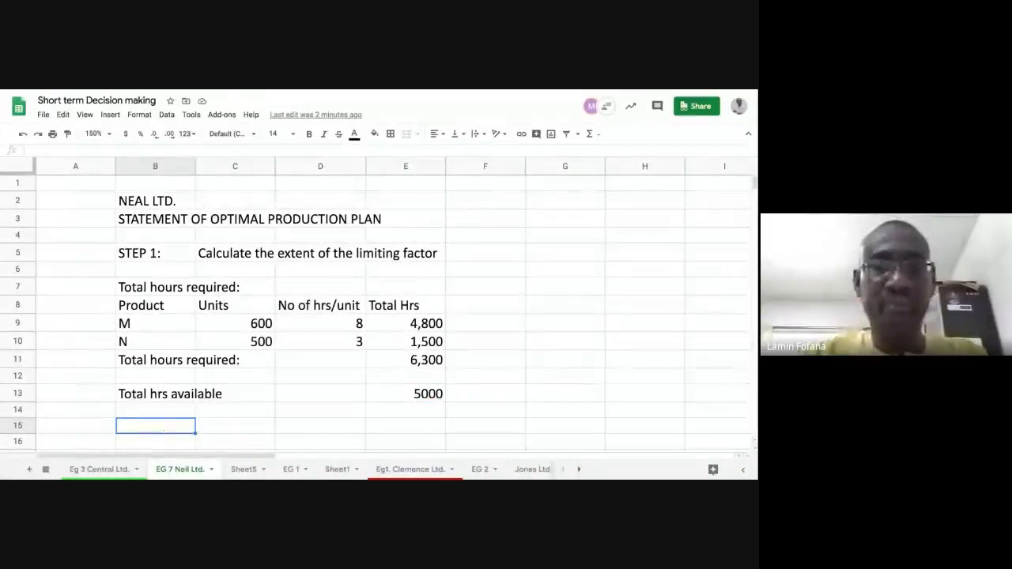
pyautogui.write('Lim')
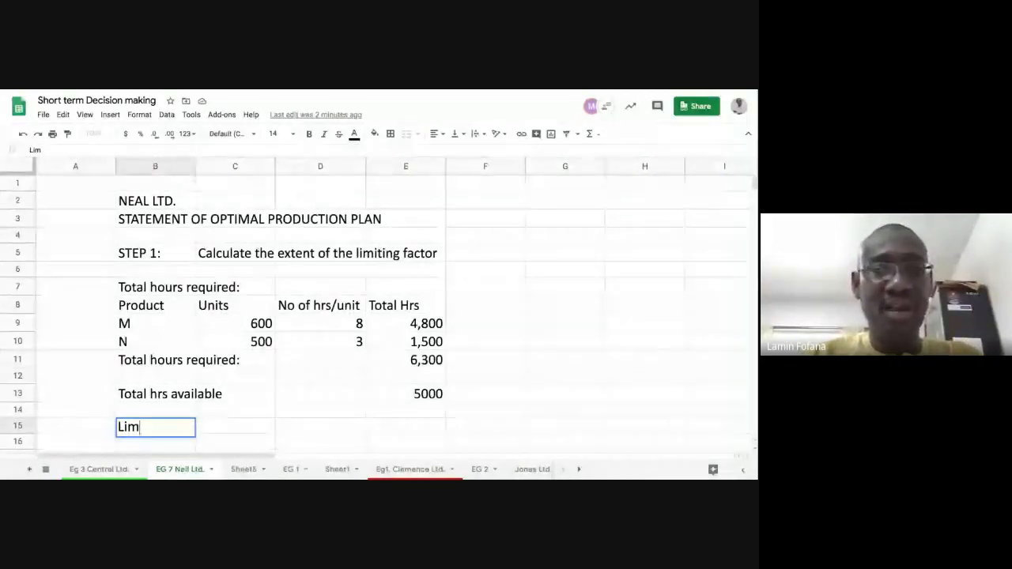
pyautogui.write('i')
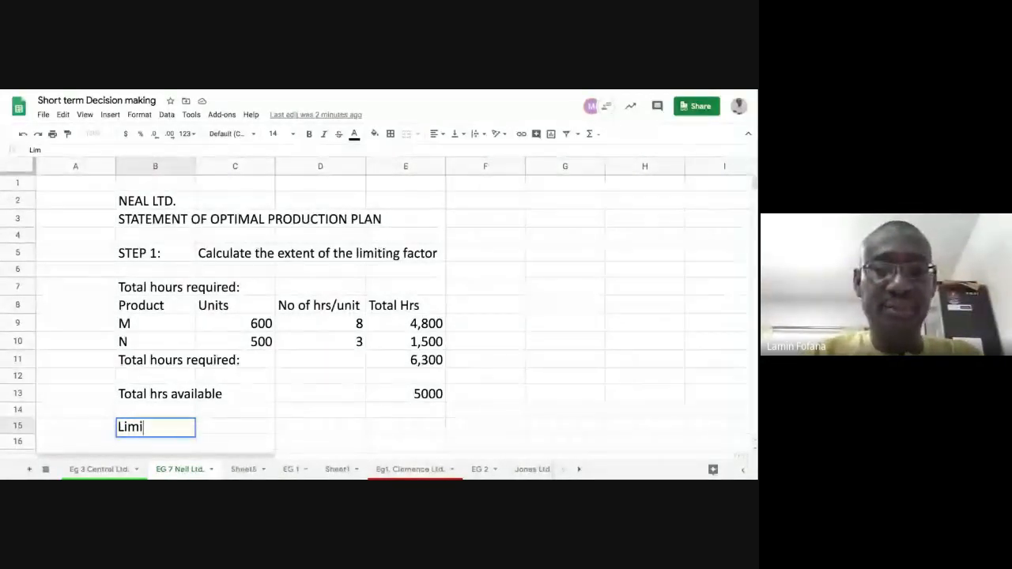
pyautogui.write('ting')
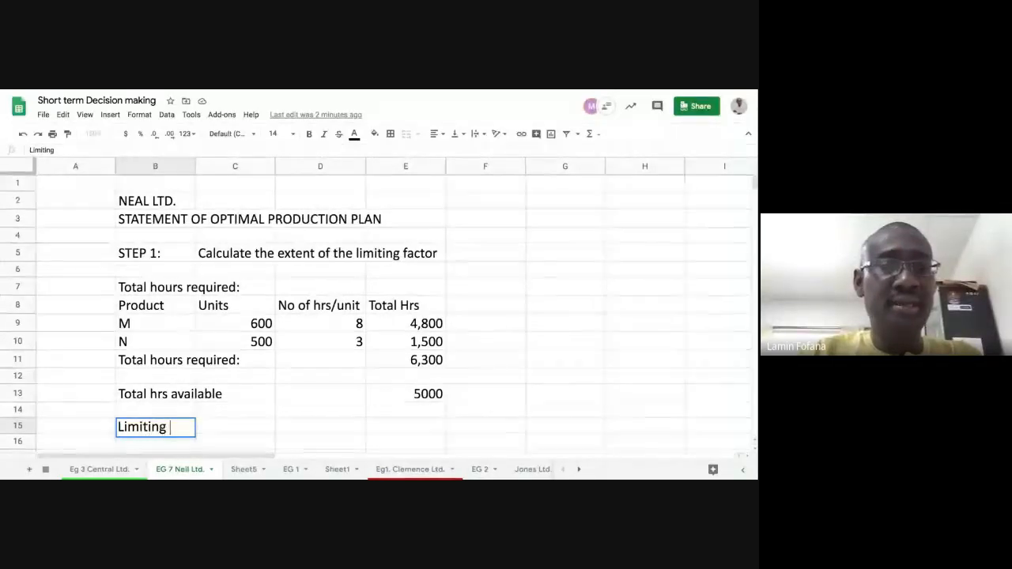
pyautogui.write(' mach')
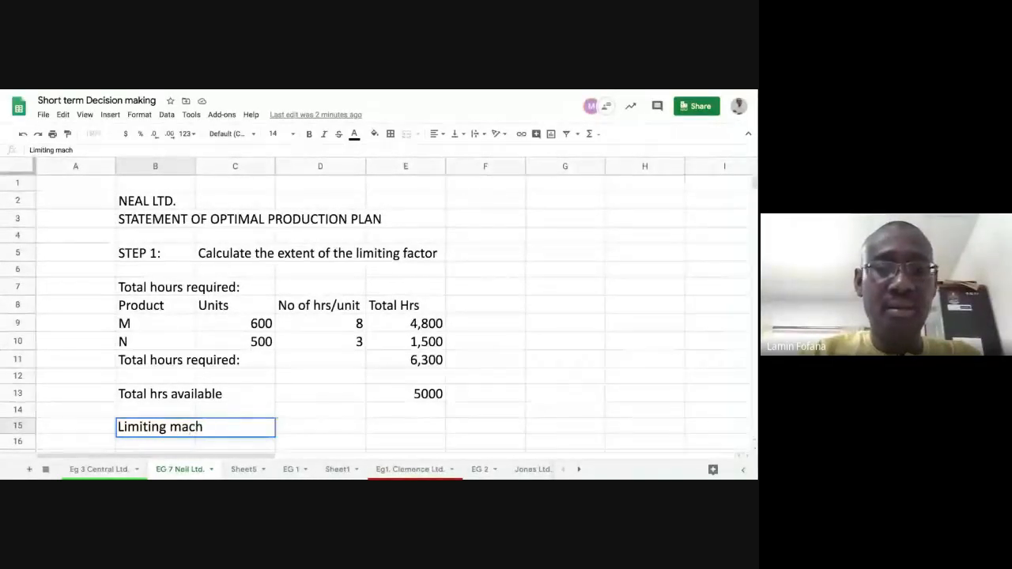
pyautogui.write('ine hrs')
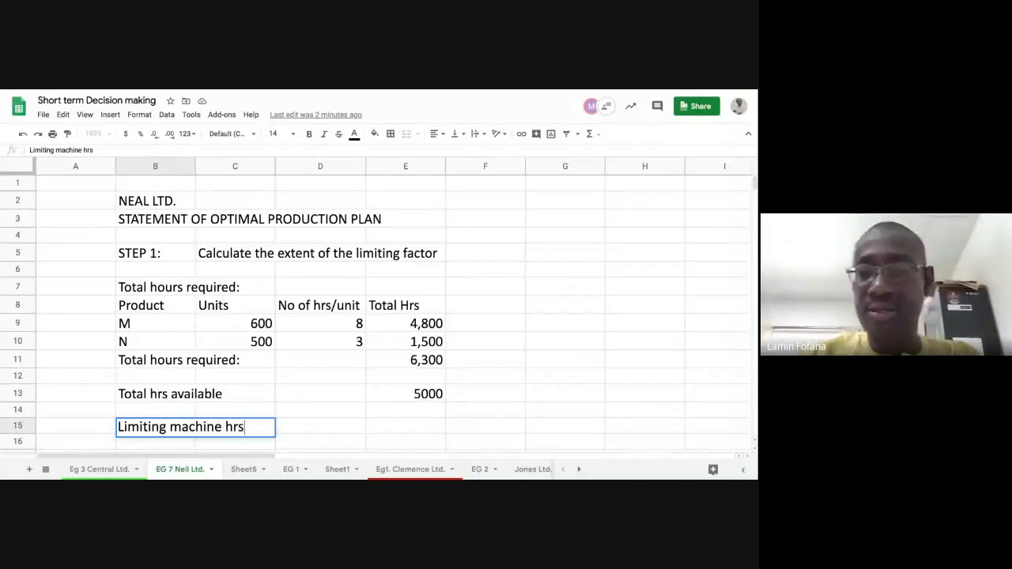
# Step: Calculate the limiting machine hours in E15 as required minus available hours with =(E11-E13)
pyautogui.press('Tab')
pyautogui.press('Tab')
pyautogui.press('Tab')
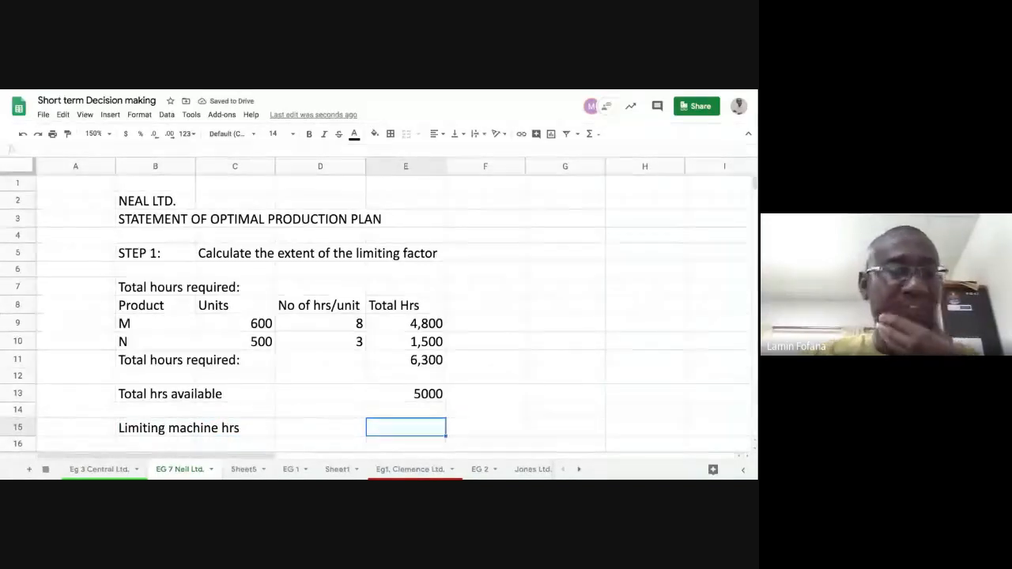
pyautogui.write('=')
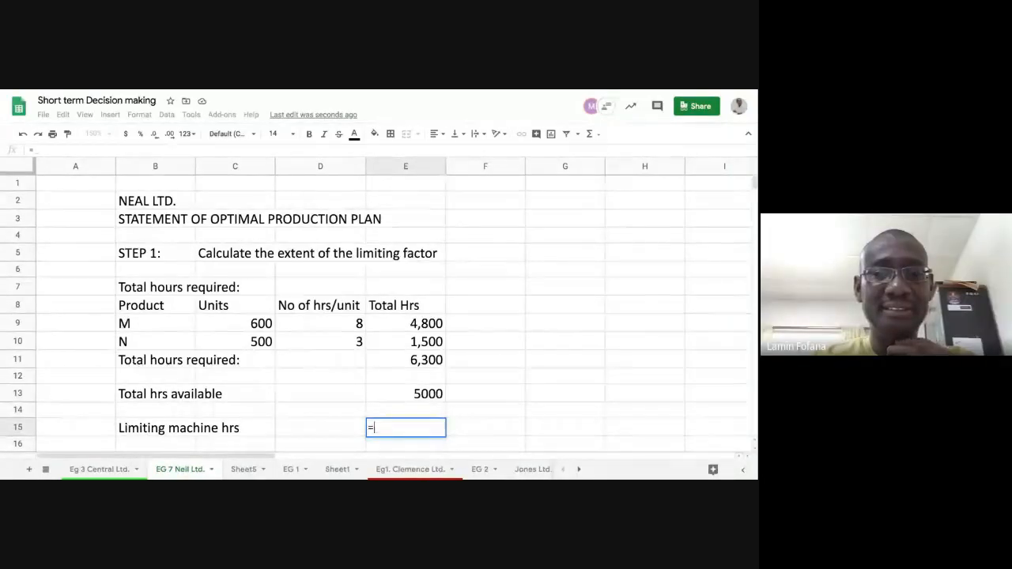
pyautogui.write('(')
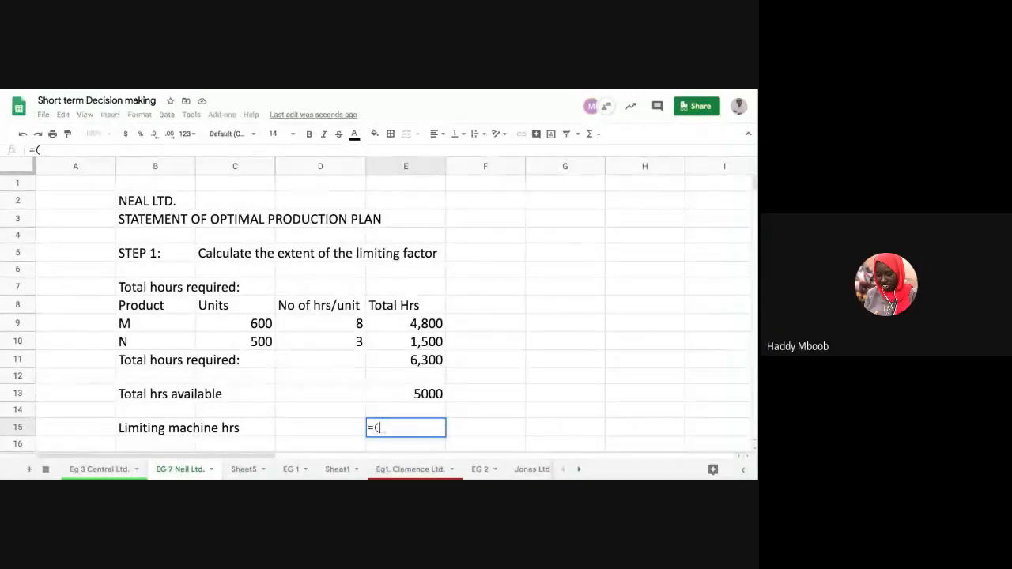
pyautogui.press('BackSpace')
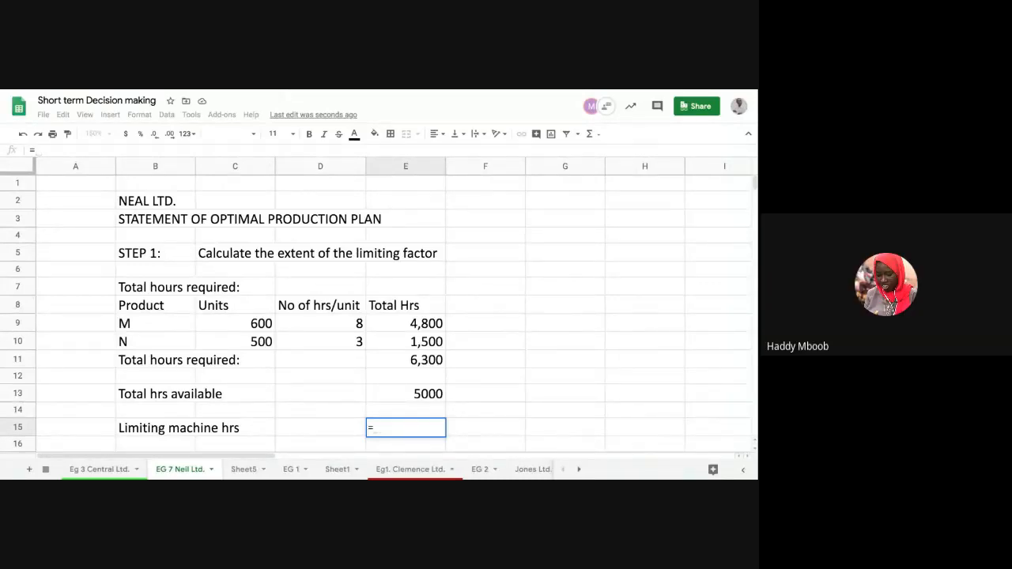
pyautogui.write('(')
pyautogui.click(383, 363)
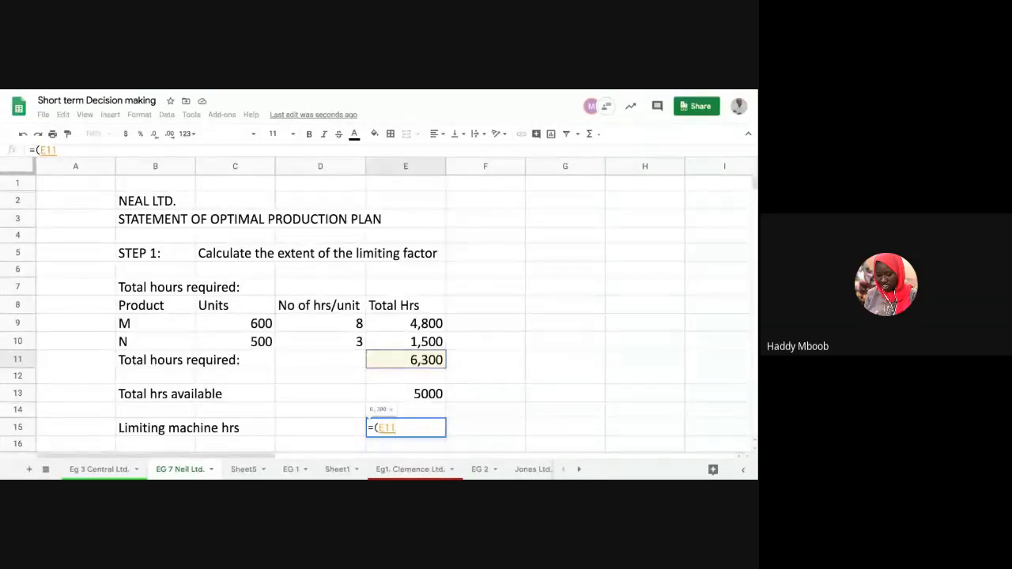
pyautogui.write('-')
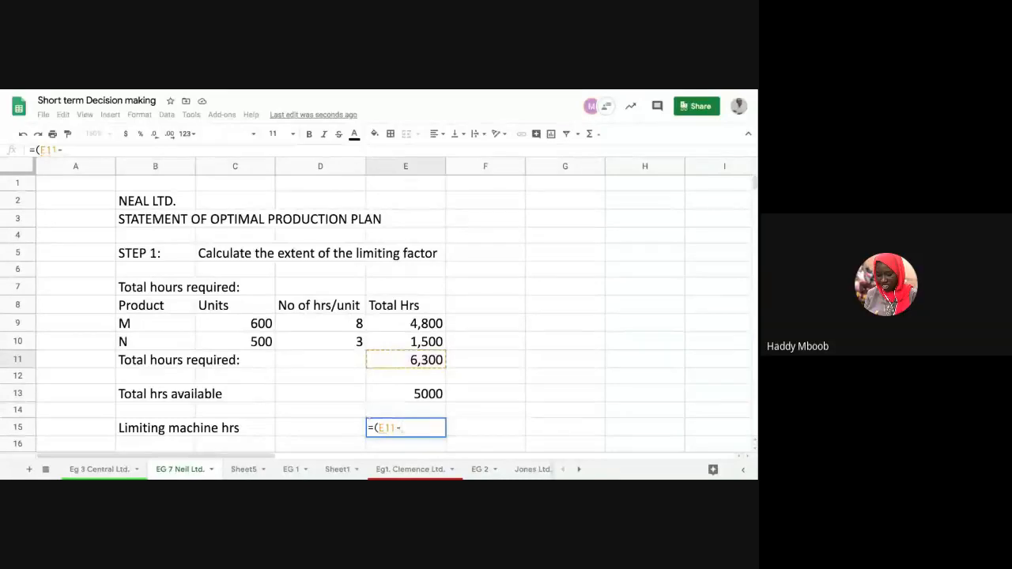
pyautogui.click(386, 399)
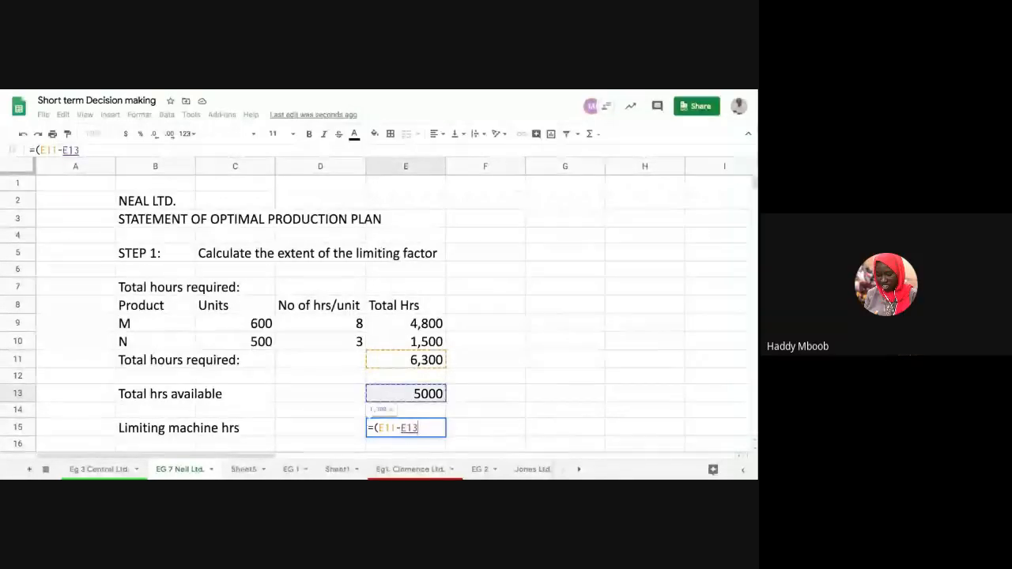
pyautogui.write(')')
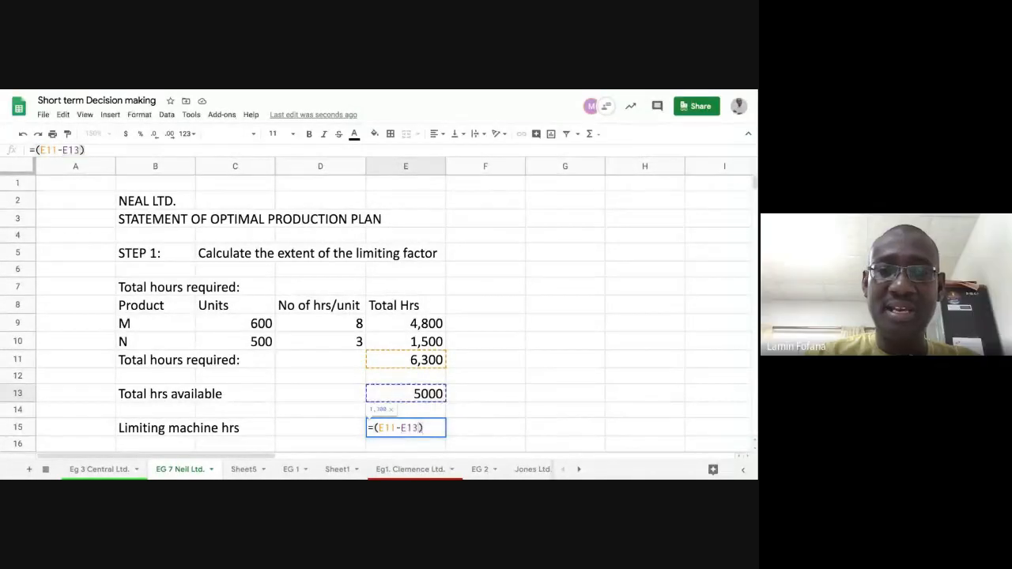
pyautogui.press('Return')
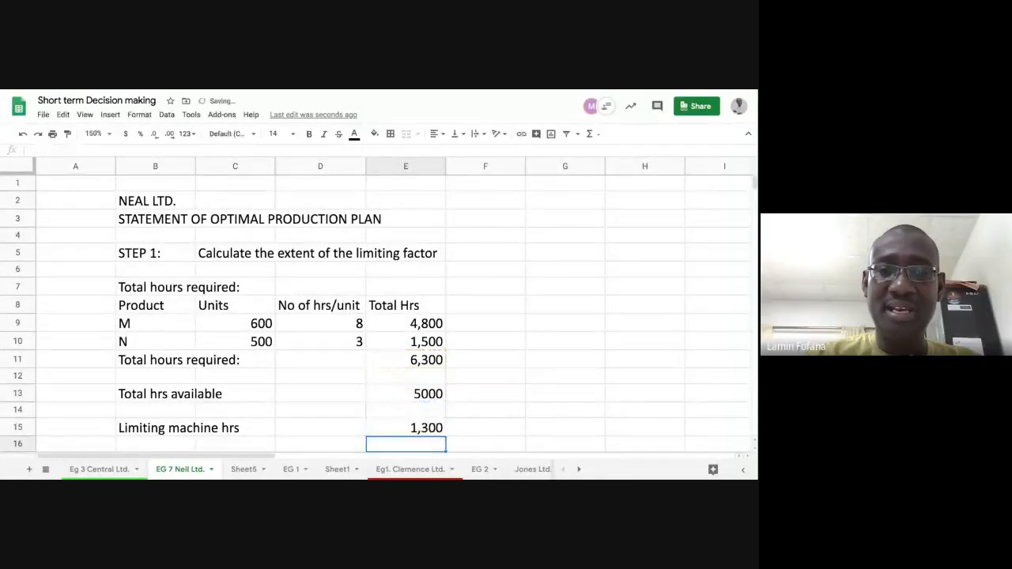
# Step: Remove the parentheses from the limiting machine hours formula in E15 so it reads =E11-E13
pyautogui.click(398, 428)
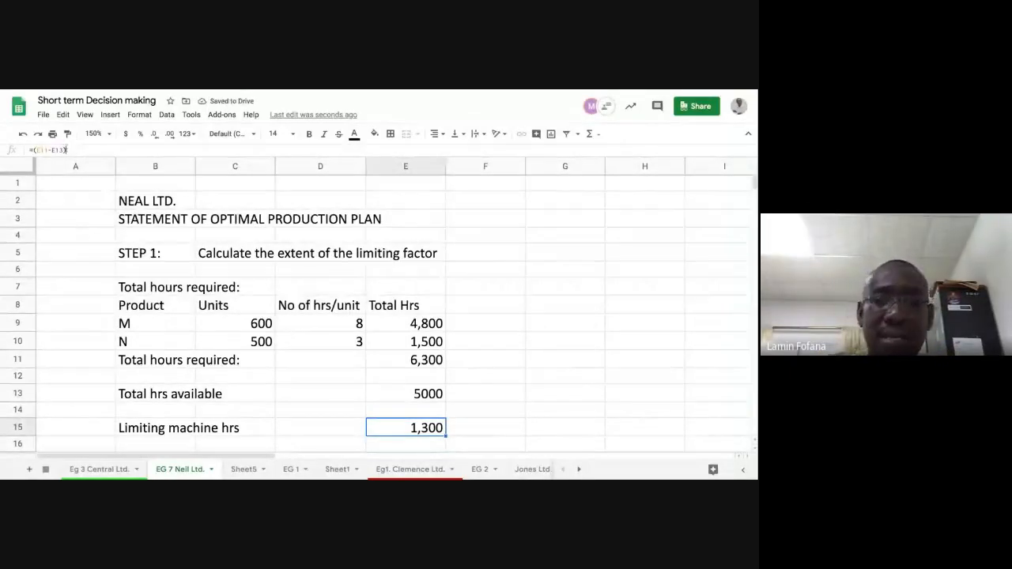
pyautogui.click(66, 151)
pyautogui.press('BackSpace')
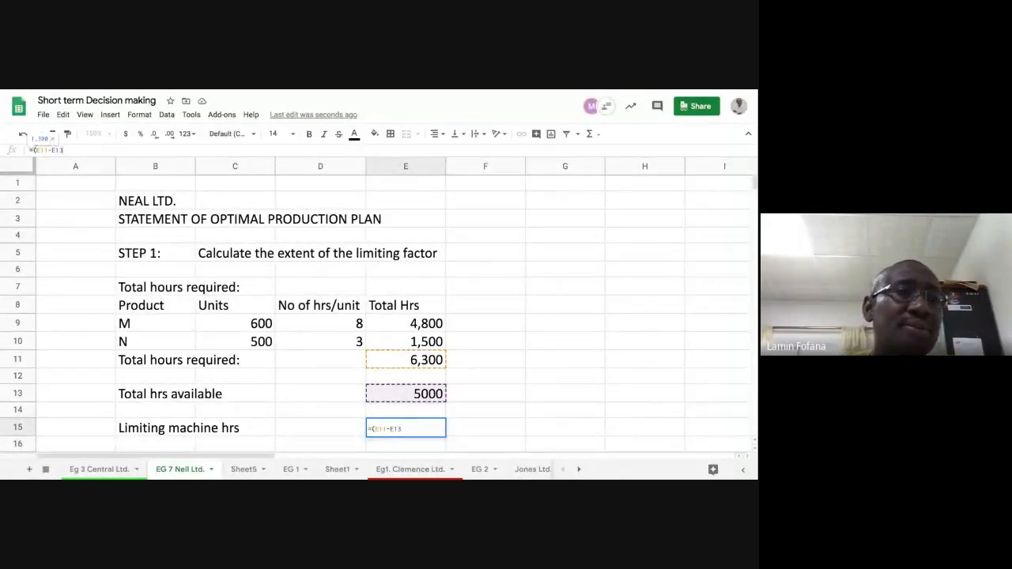
pyautogui.press('Return')
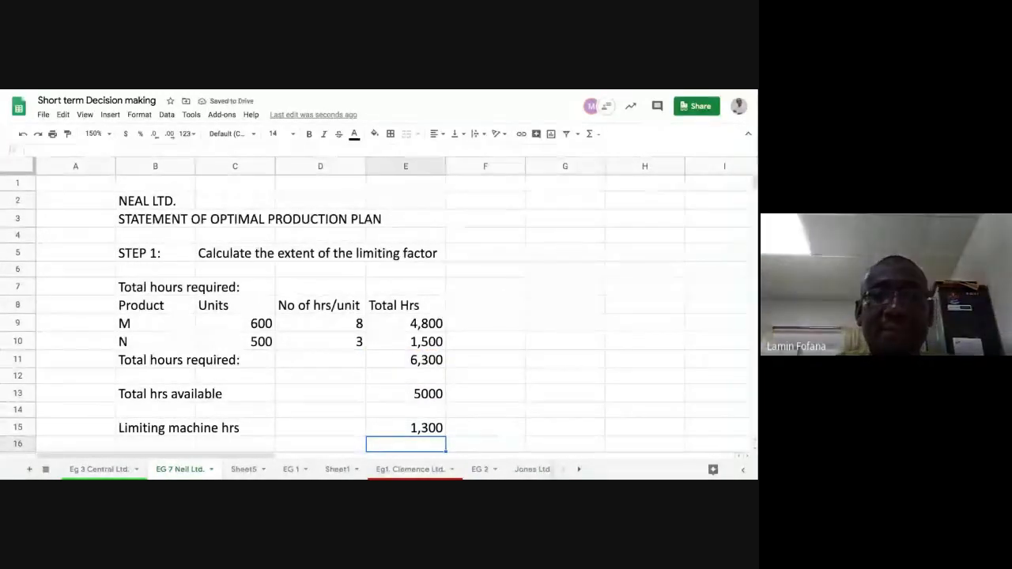
pyautogui.press('Up')
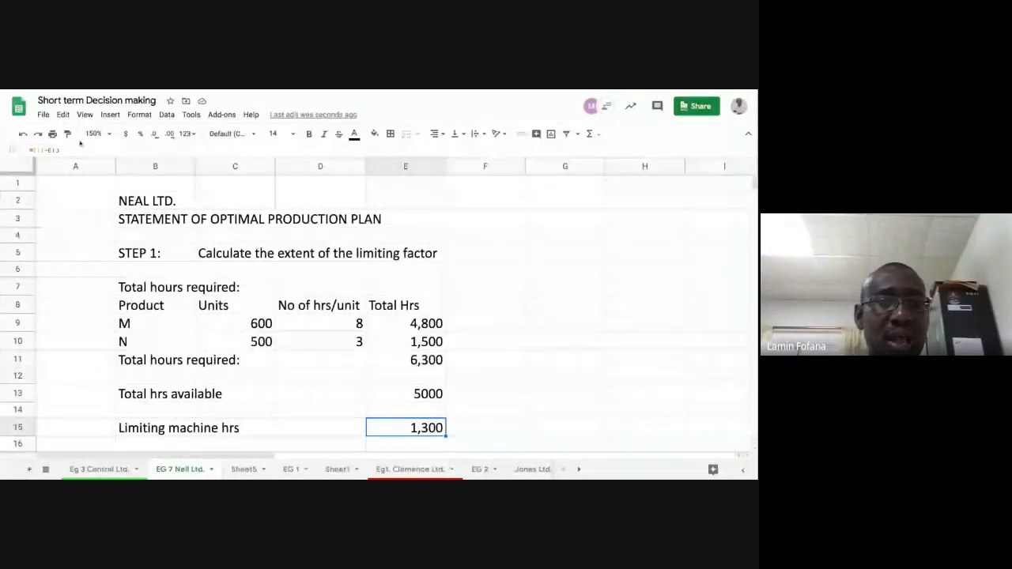
# Step: Start a note in cell B17: "The above calculations explains that hours at present are not suffient to fulfil demand for both products"
pyautogui.scroll(-2, 174, 369)
pyautogui.click(175, 372)
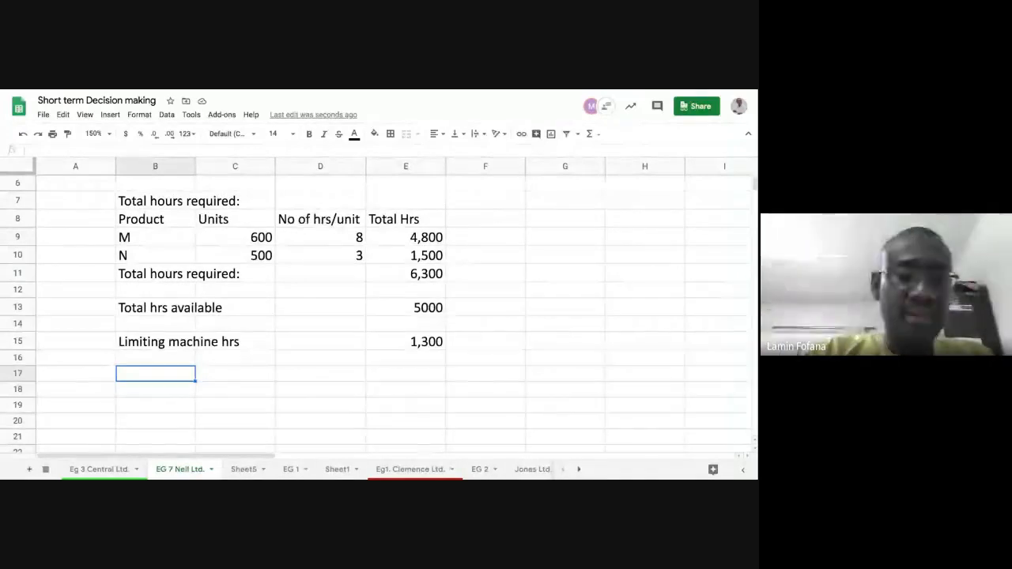
pyautogui.write('The a')
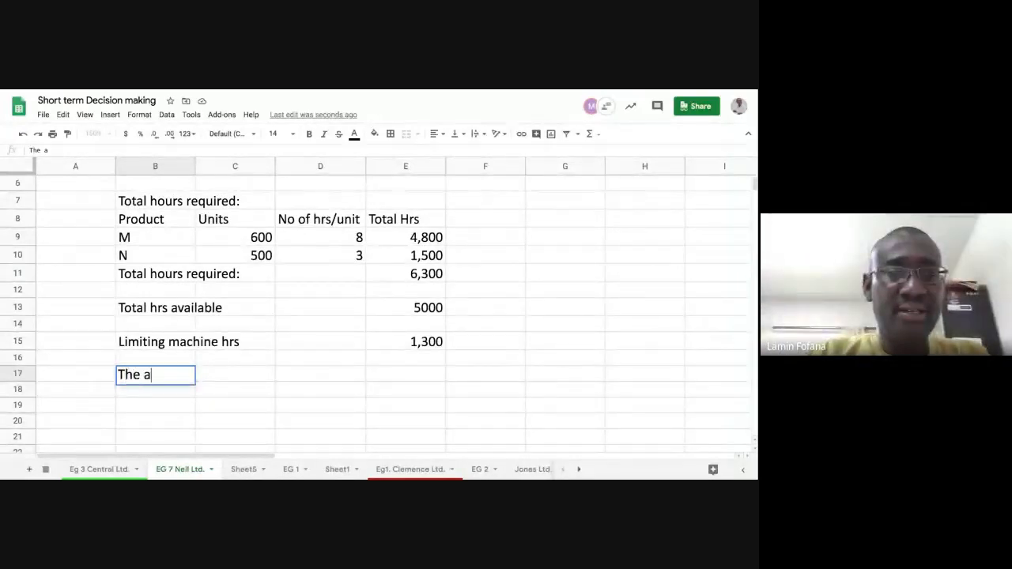
pyautogui.write('=')
pyautogui.press('BackSpace')
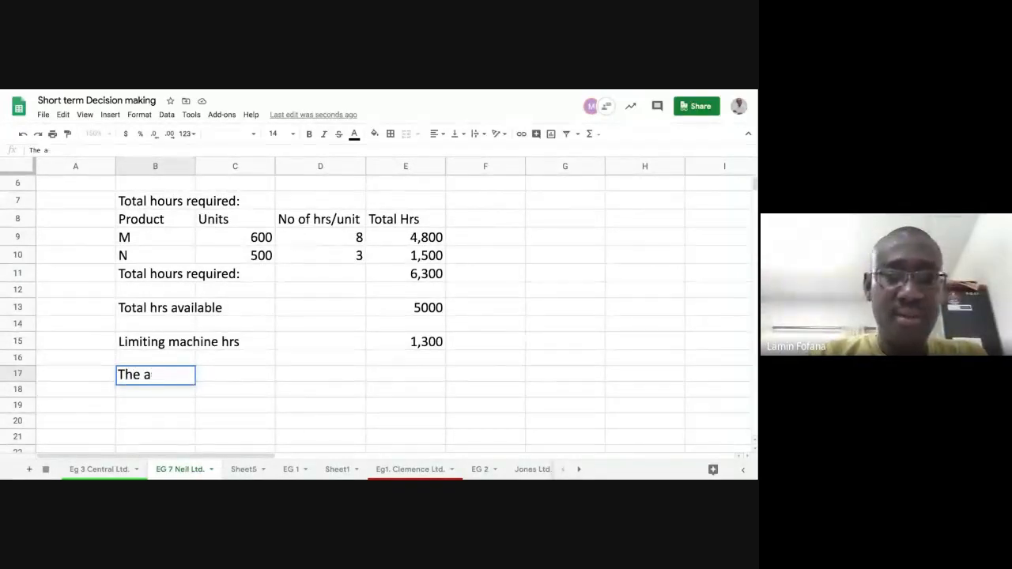
pyautogui.write('bo')
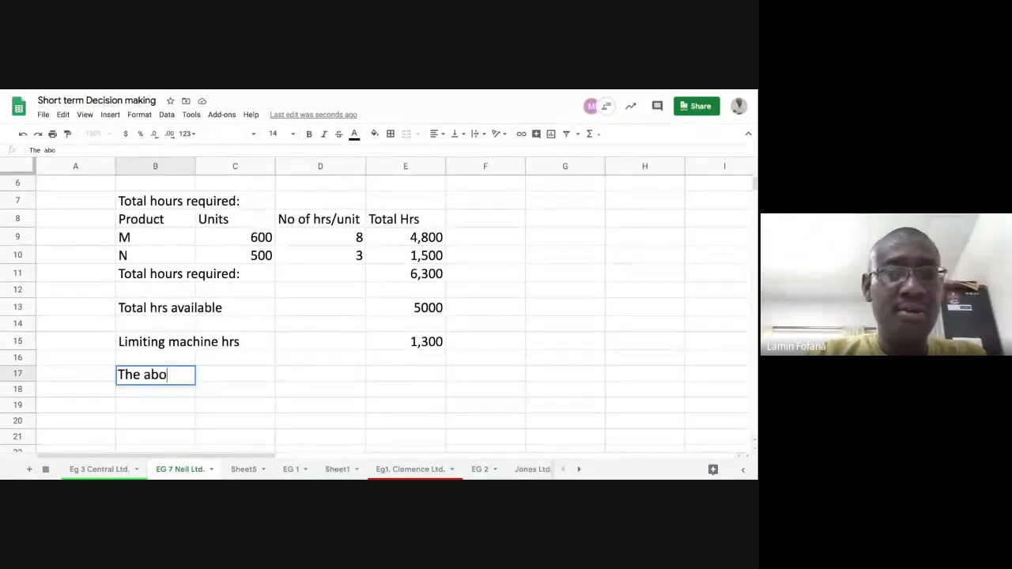
pyautogui.write('ve cal')
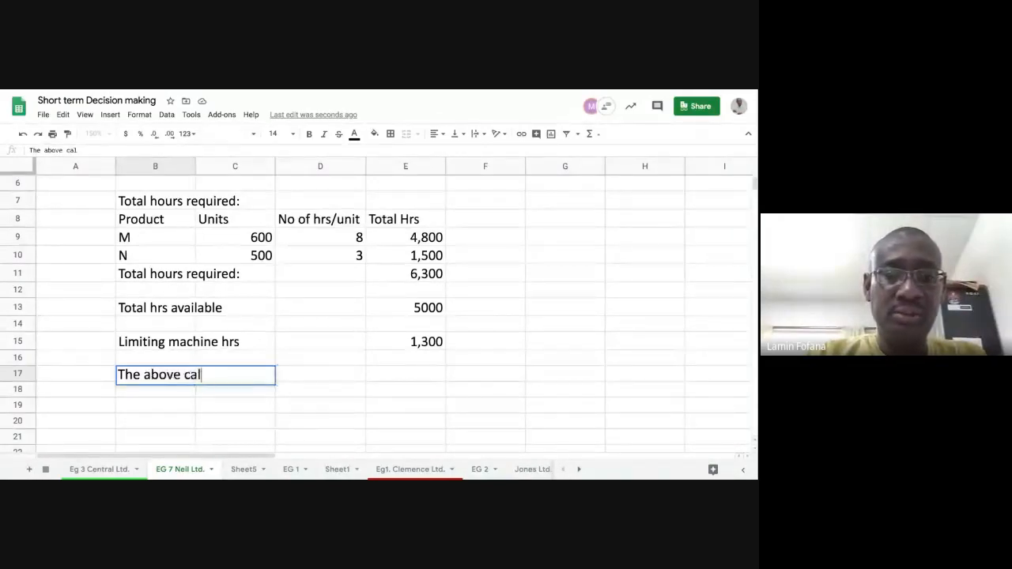
pyautogui.write('culat')
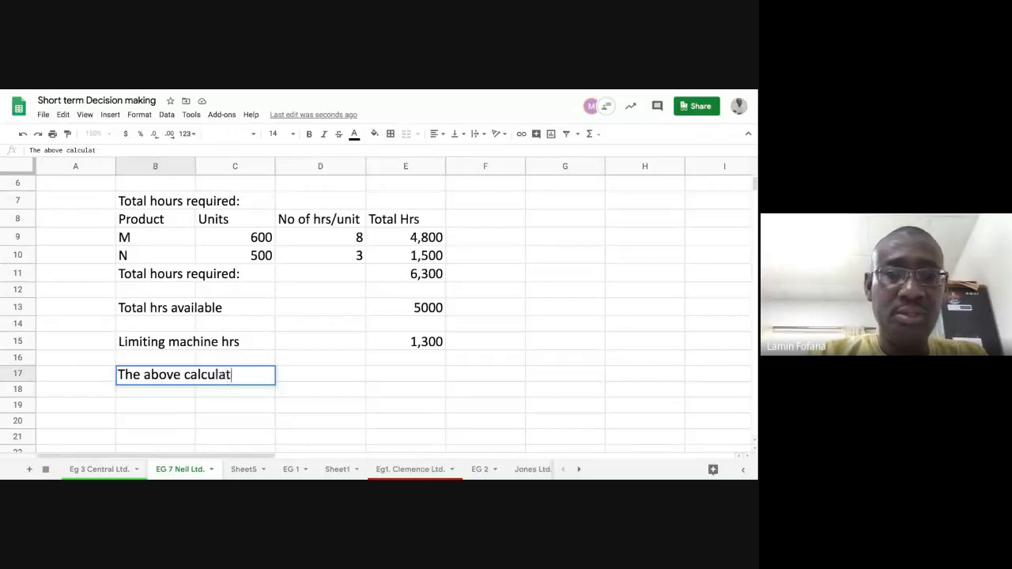
pyautogui.write('ions ex')
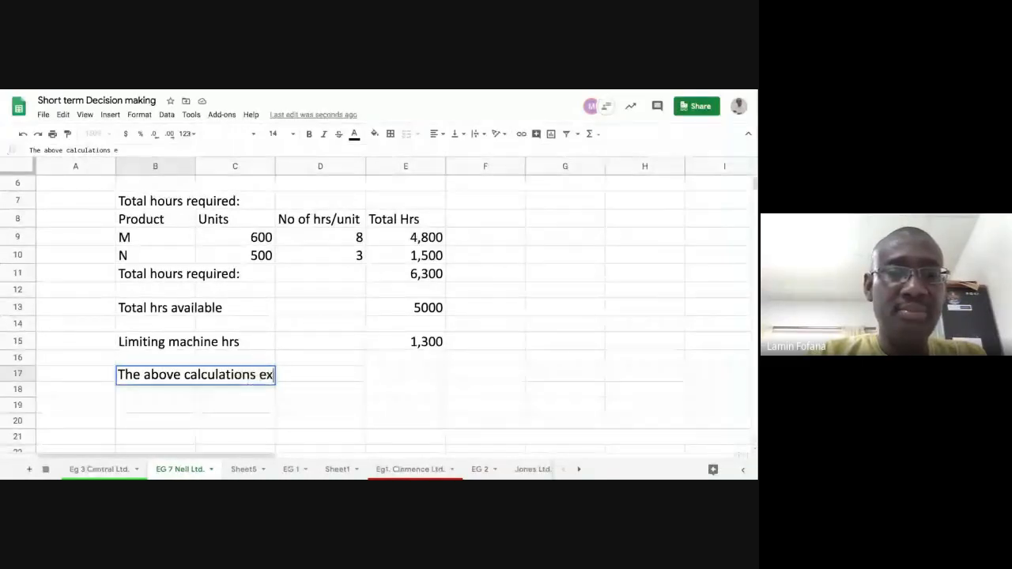
pyautogui.write('pl')
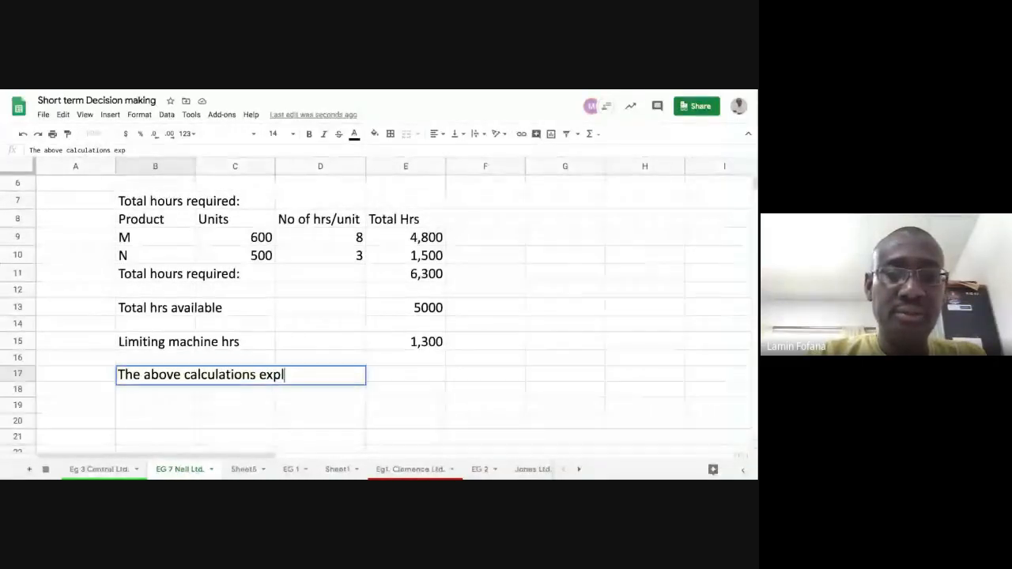
pyautogui.write('ains')
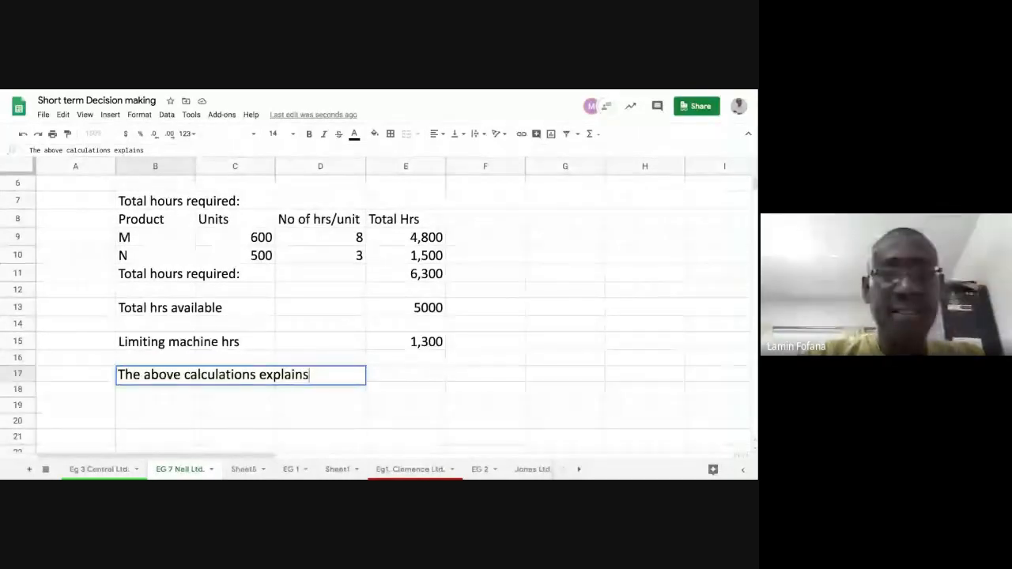
pyautogui.write(' that hours')
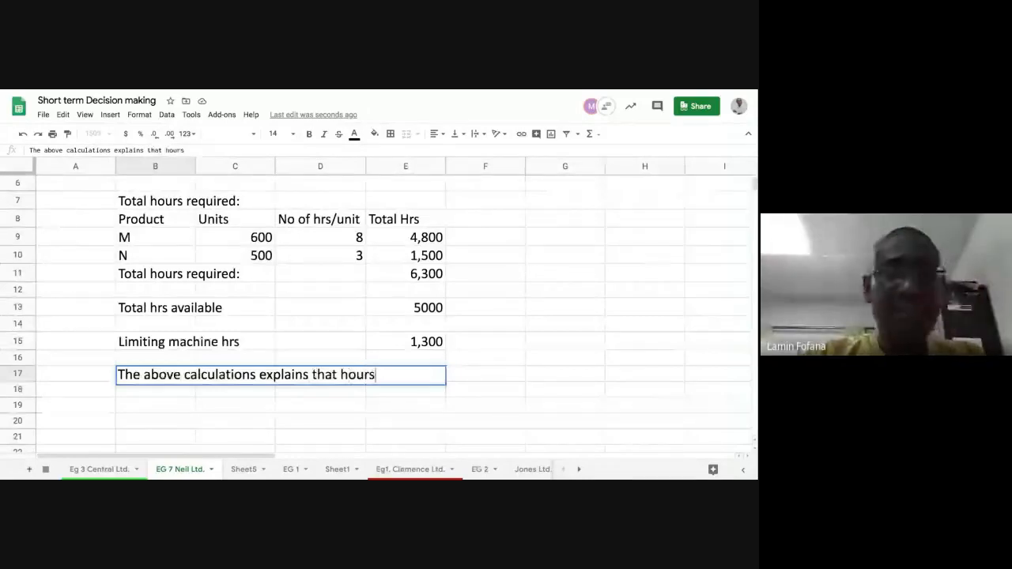
pyautogui.write(' at pre')
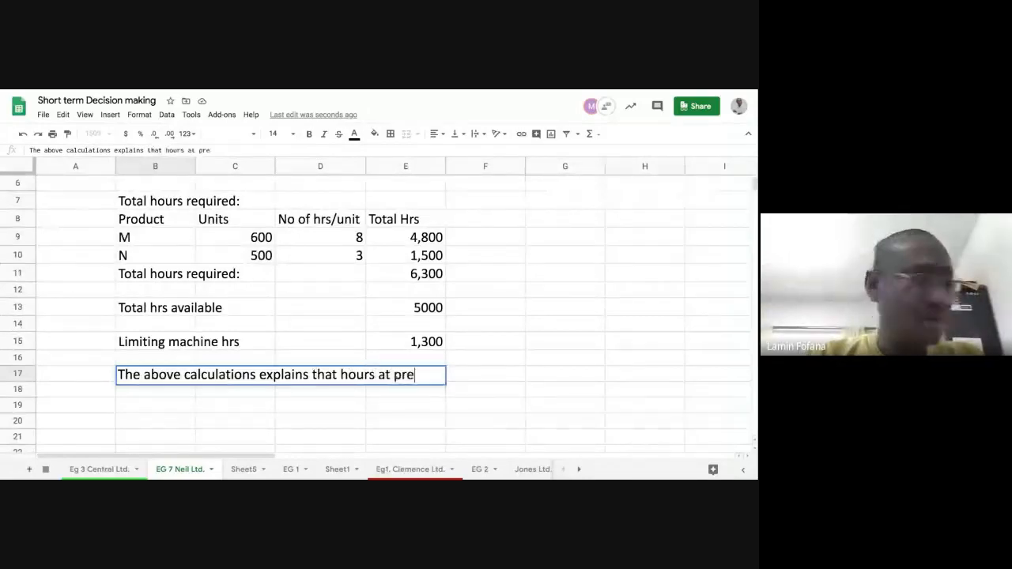
pyautogui.write('sent')
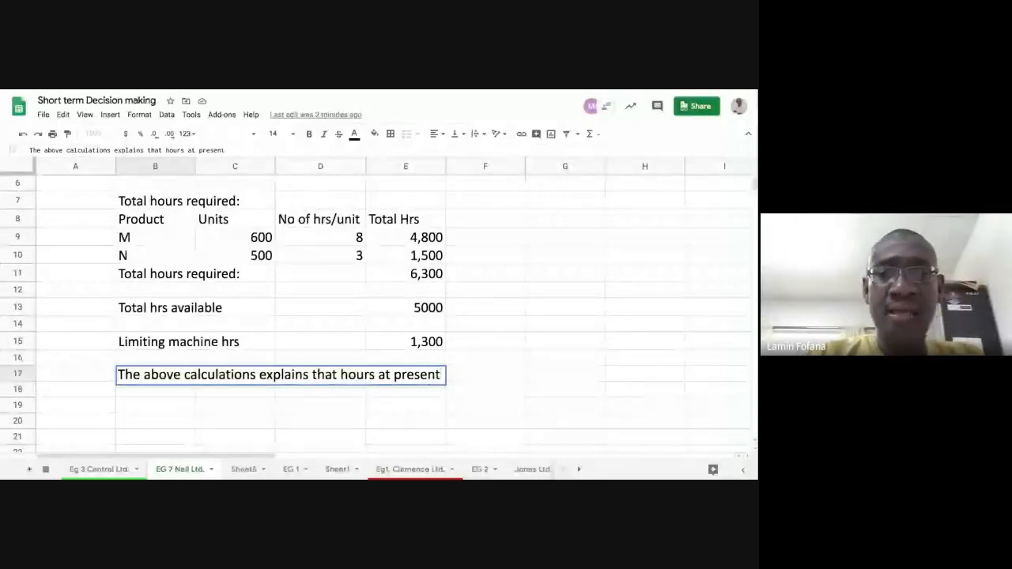
pyautogui.write(' are noit')
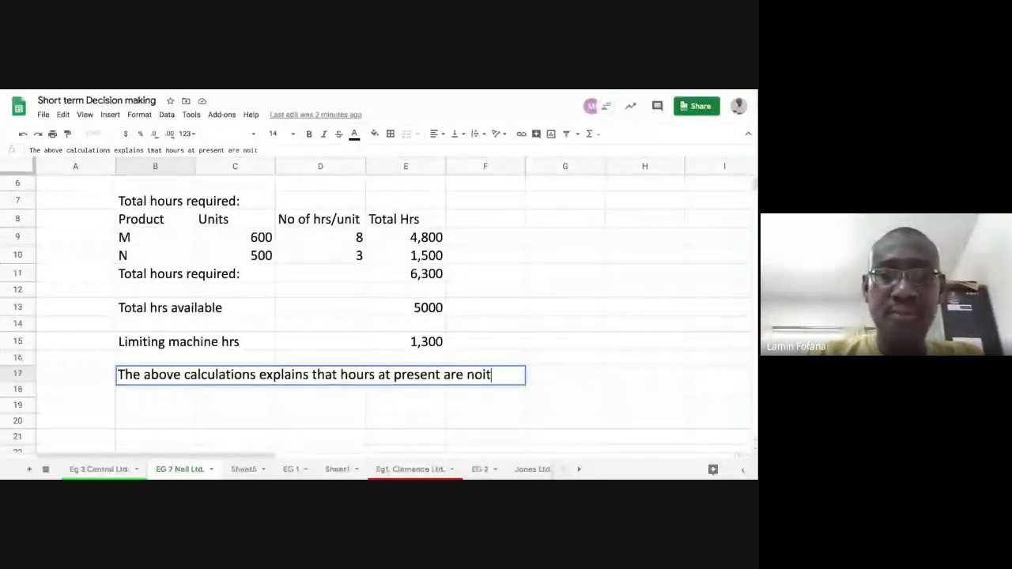
pyautogui.press('BackSpace')
pyautogui.press('BackSpace')
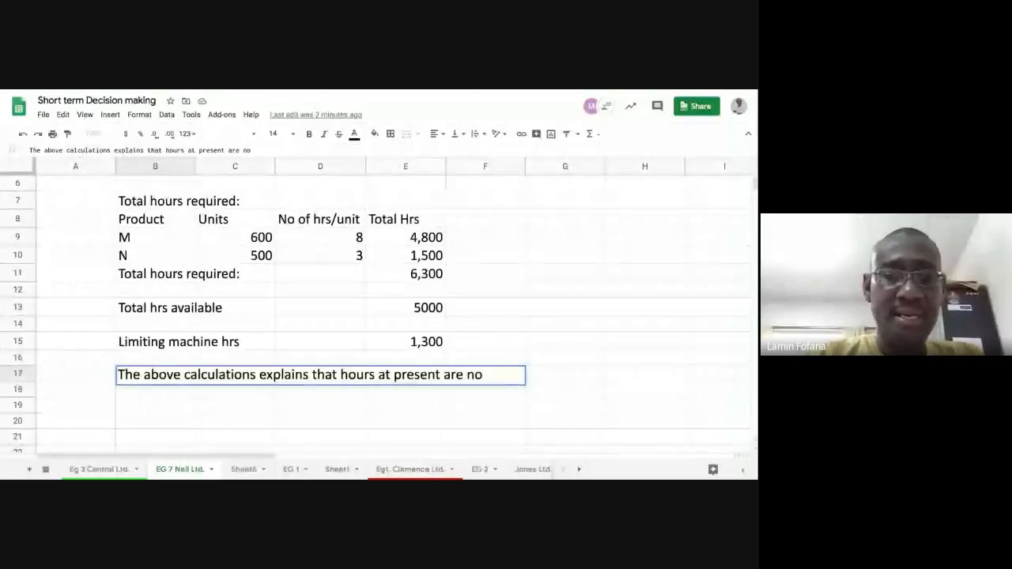
pyautogui.write('ot')
pyautogui.press('BackSpace')
pyautogui.press('BackSpace')
pyautogui.write('t')
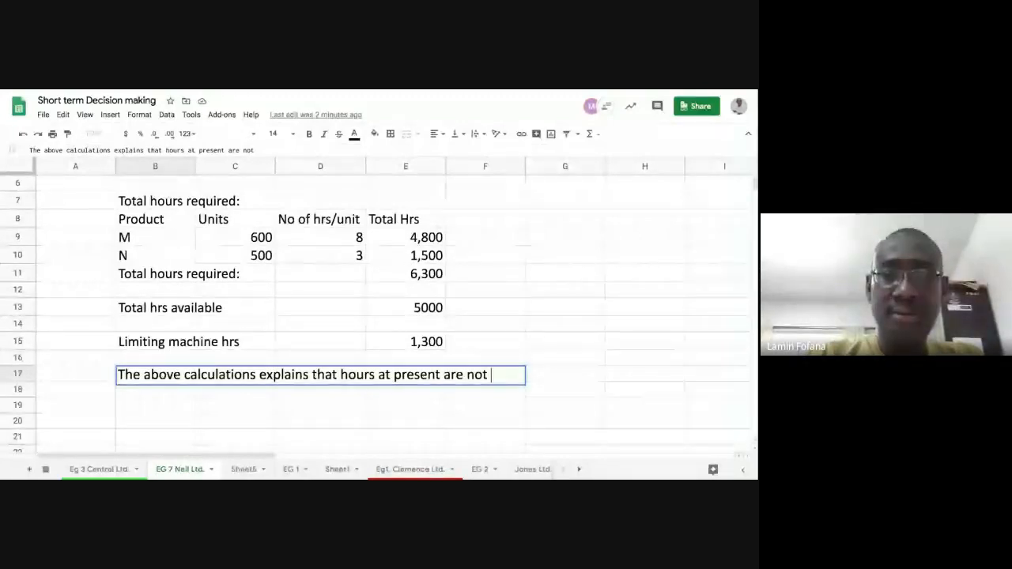
pyautogui.write(' suffi')
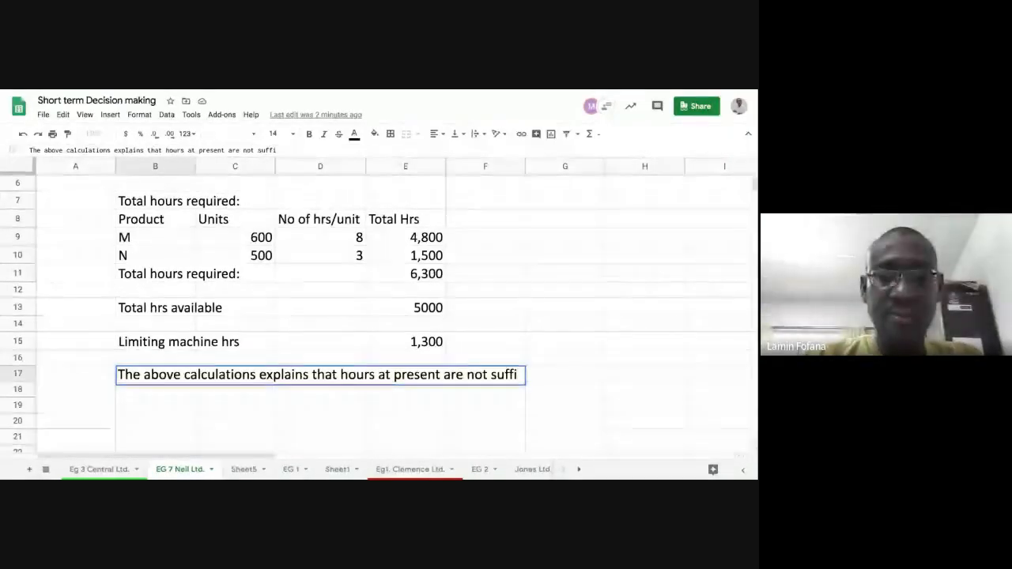
pyautogui.write('ent')
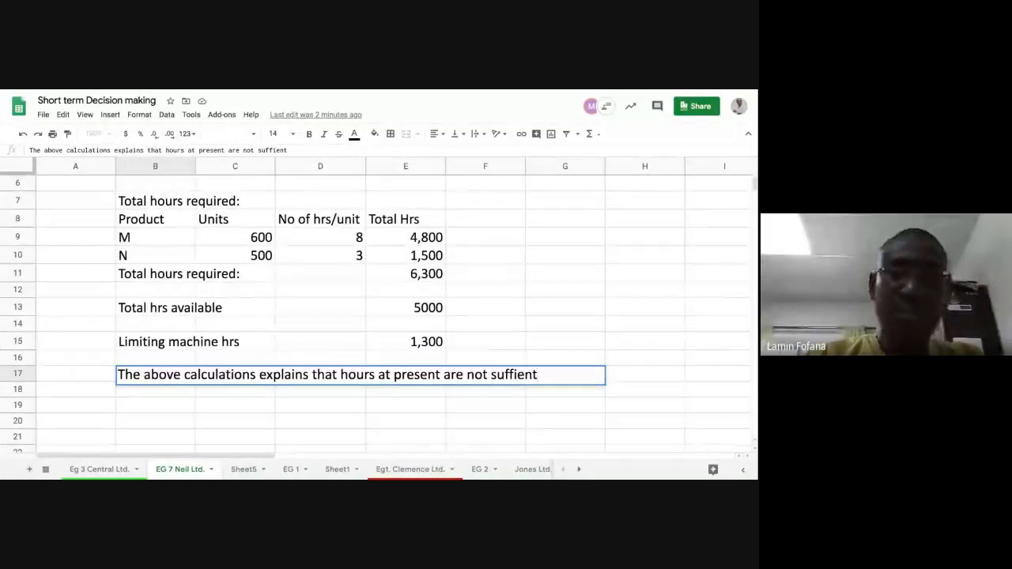
pyautogui.write(' to fu')
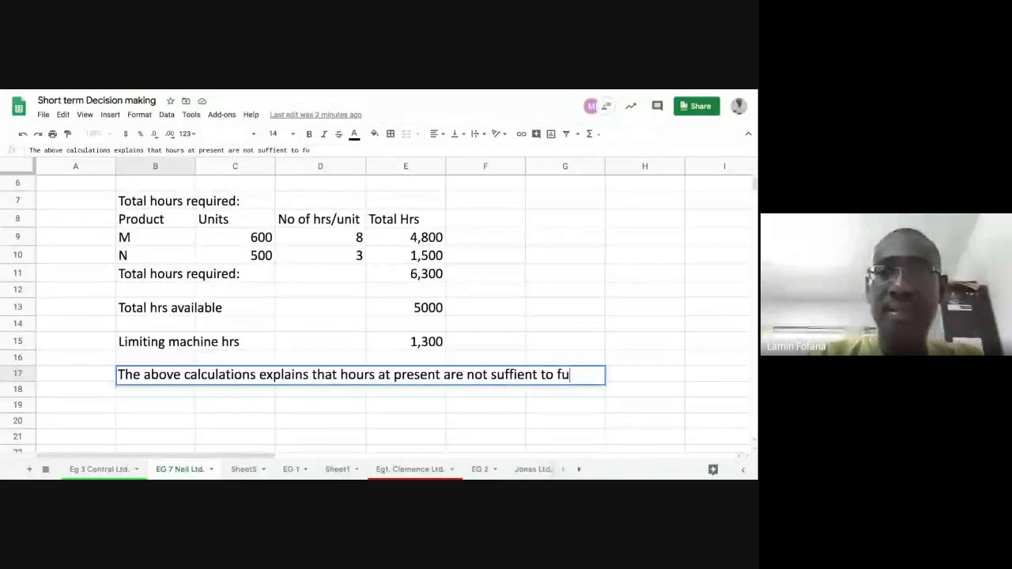
pyautogui.write('lfil')
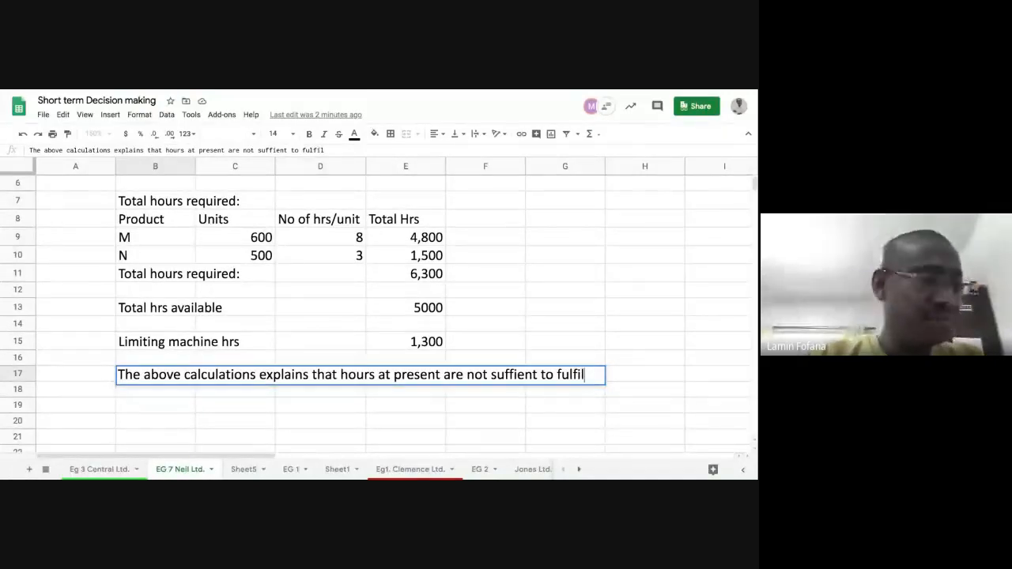
pyautogui.write(' dema')
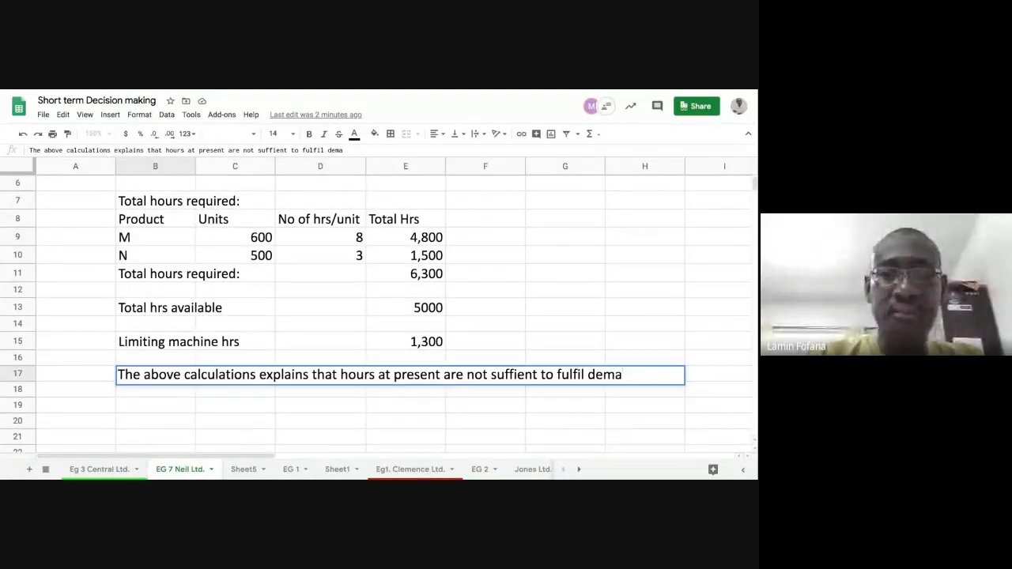
pyautogui.write('nd o')
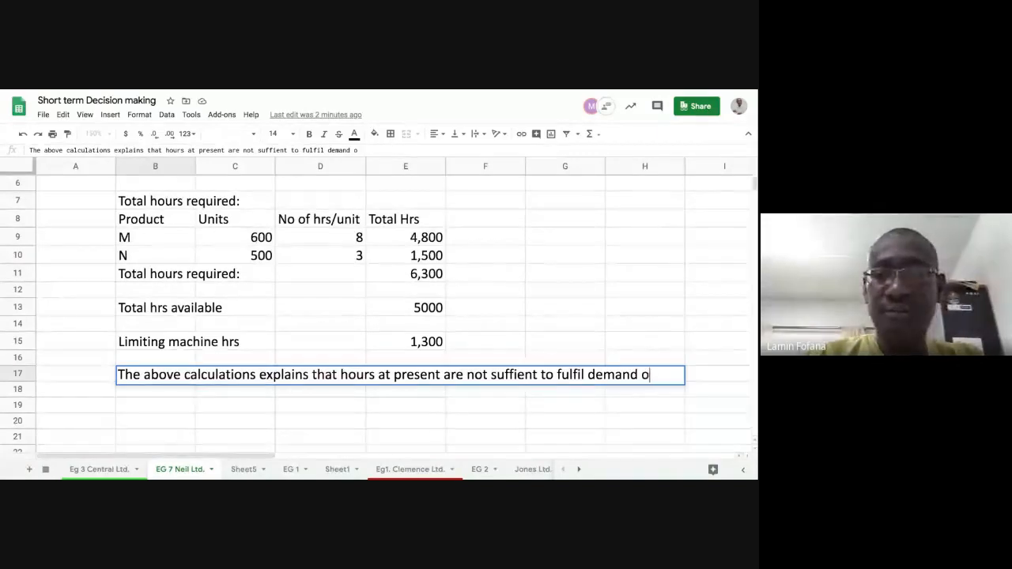
pyautogui.press('BackSpace')
pyautogui.write('for')
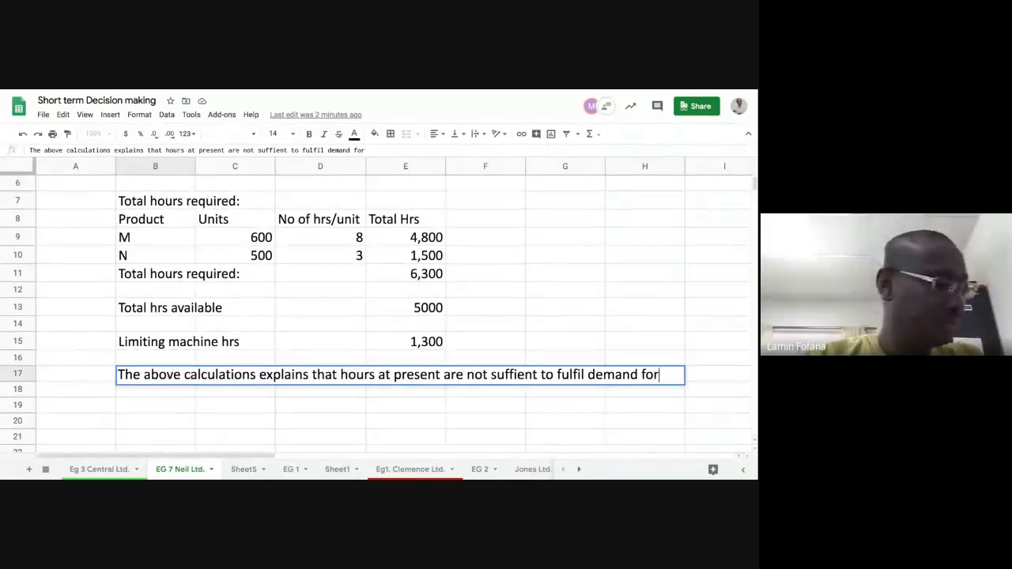
pyautogui.write(' both')
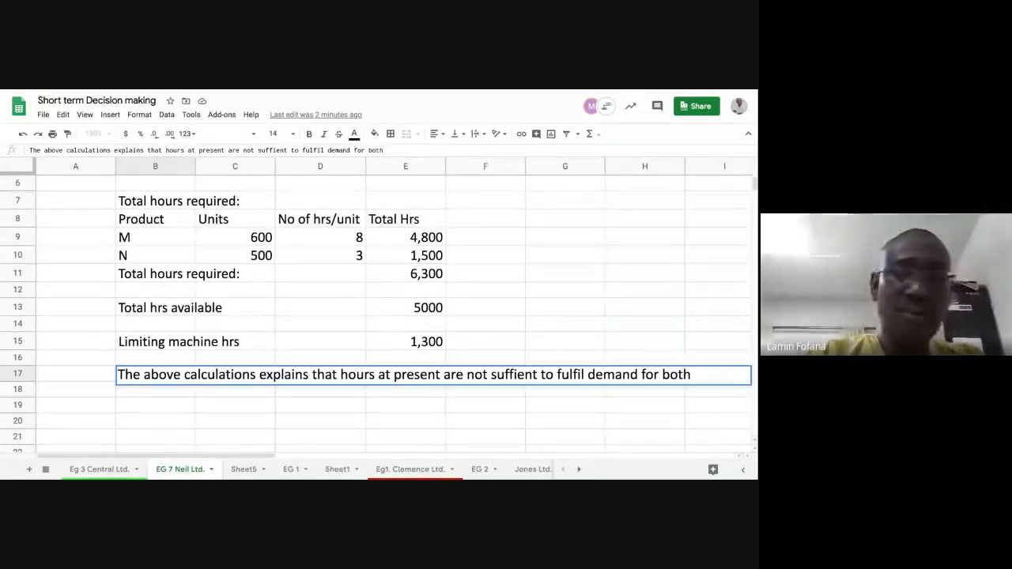
pyautogui.write(' products')
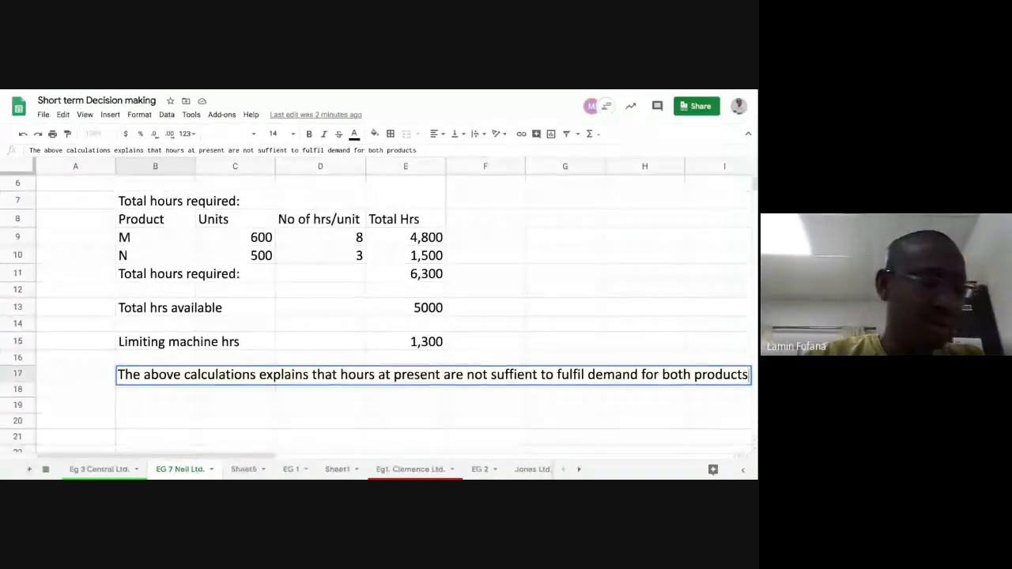
# Step: Continue the note in B17 with "so we will have to develop the optimal production plan"
pyautogui.write('o')
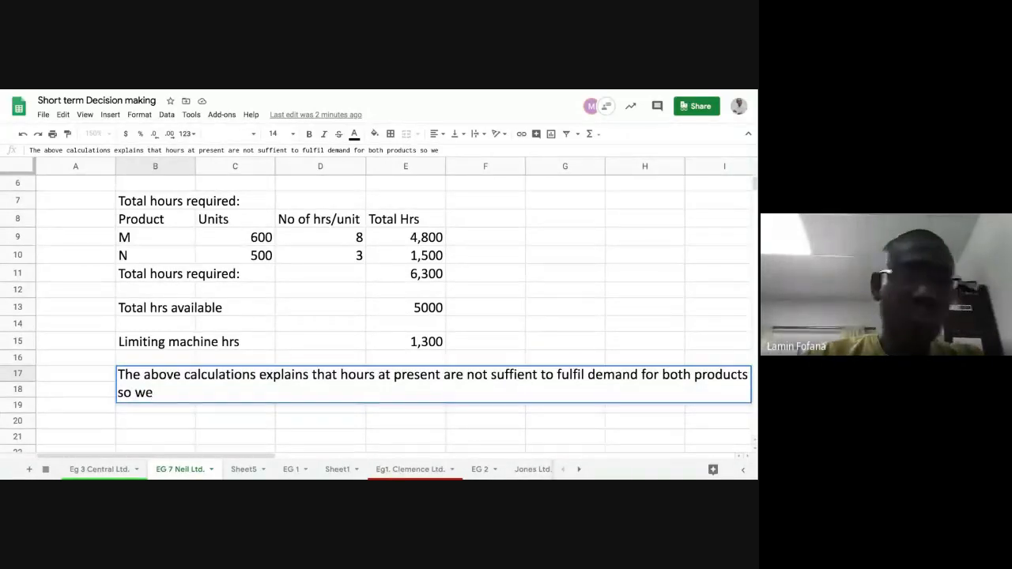
pyautogui.write('we will')
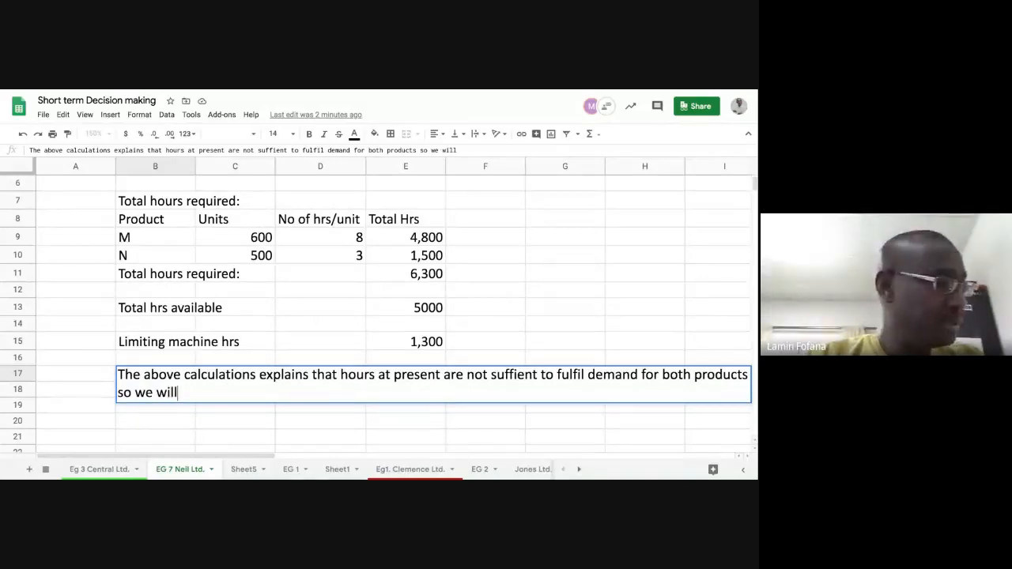
pyautogui.write(' have to')
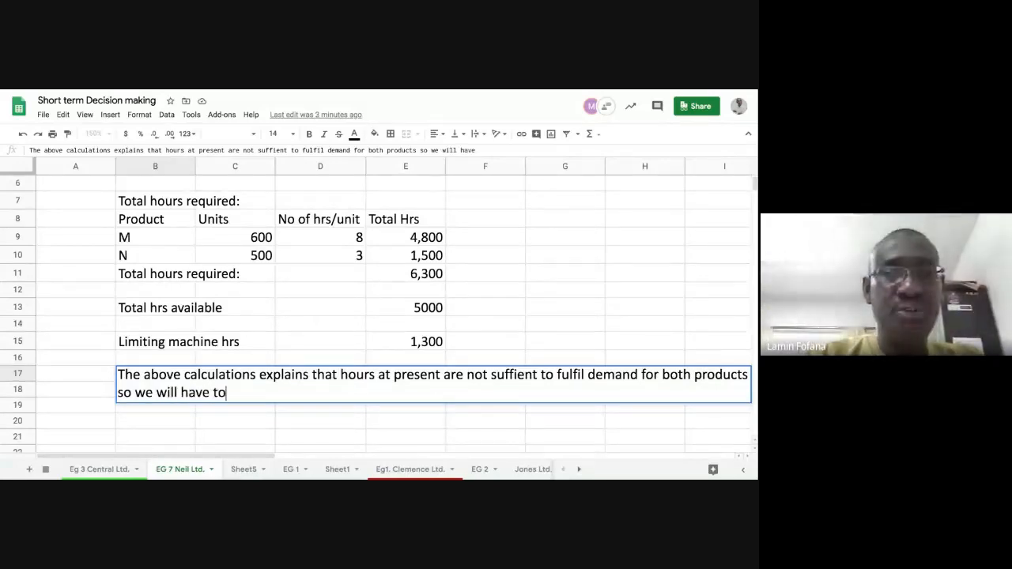
pyautogui.write(' deve')
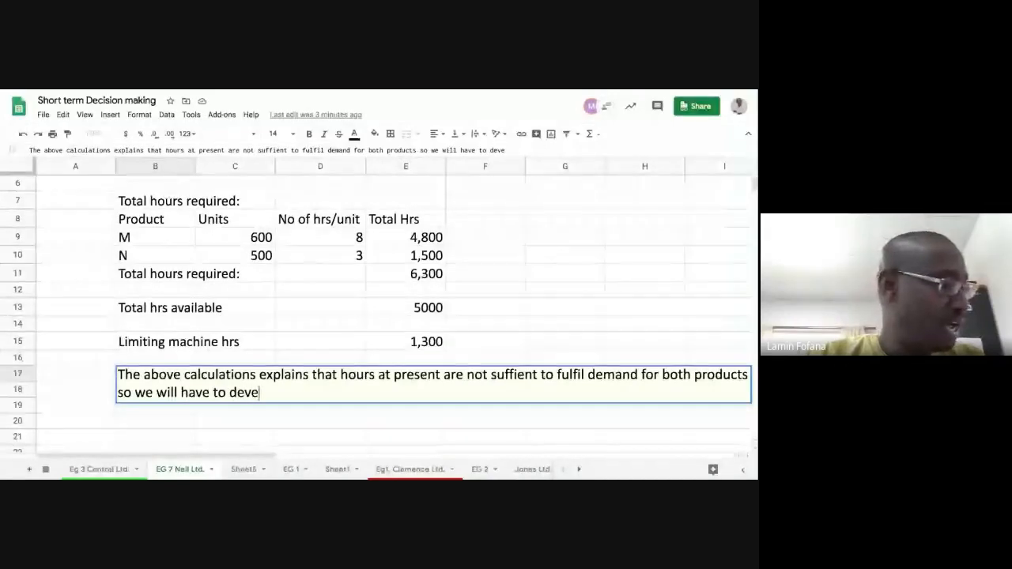
pyautogui.write('lop the')
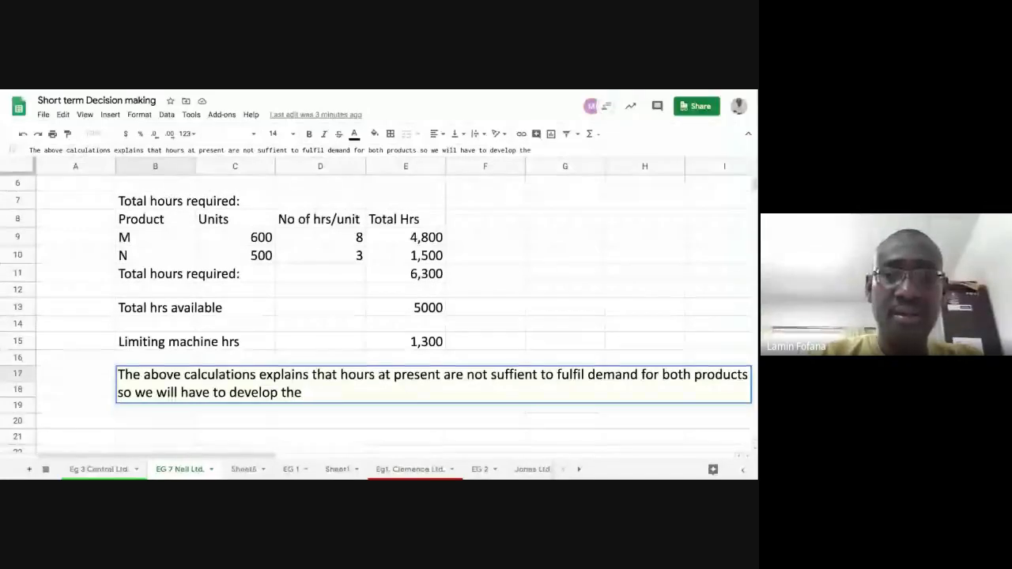
pyautogui.write(' opti')
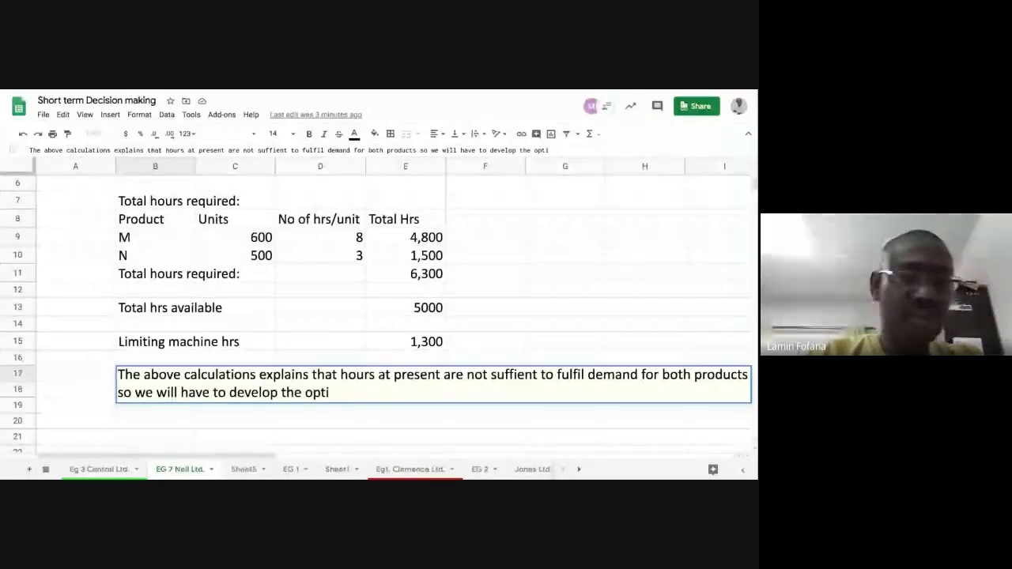
pyautogui.write('mal pr')
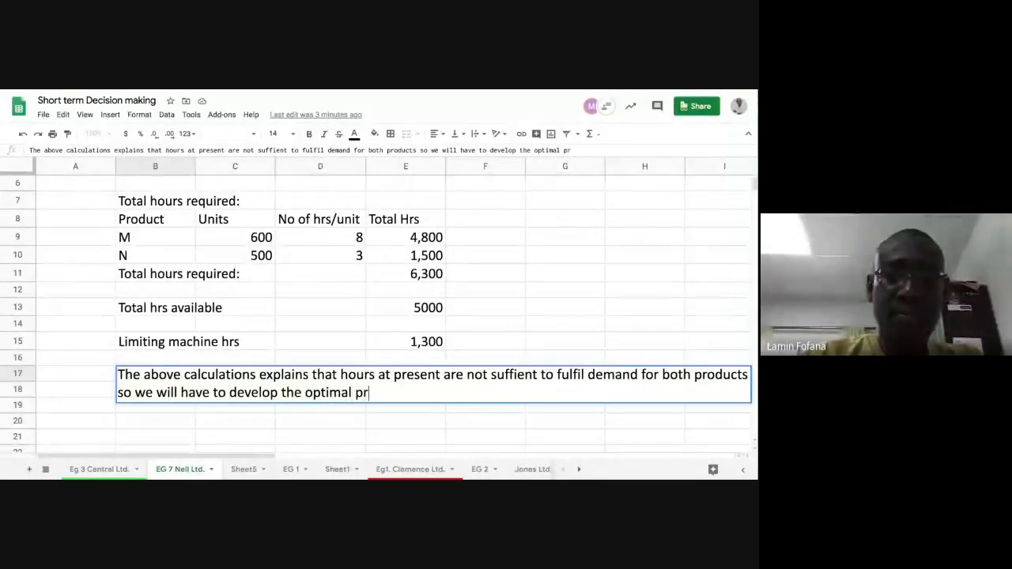
pyautogui.write('oductio')
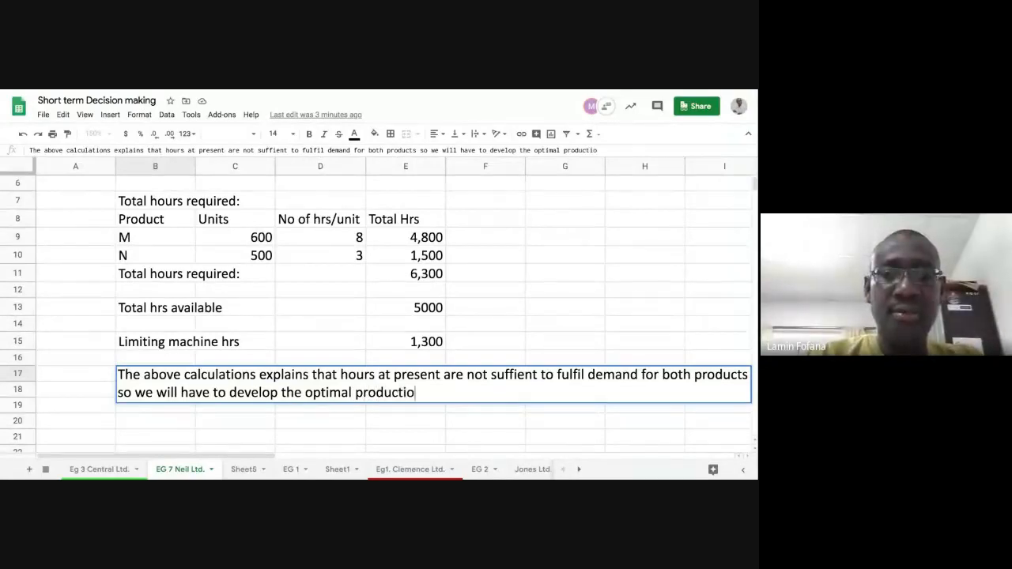
pyautogui.write('n plan')
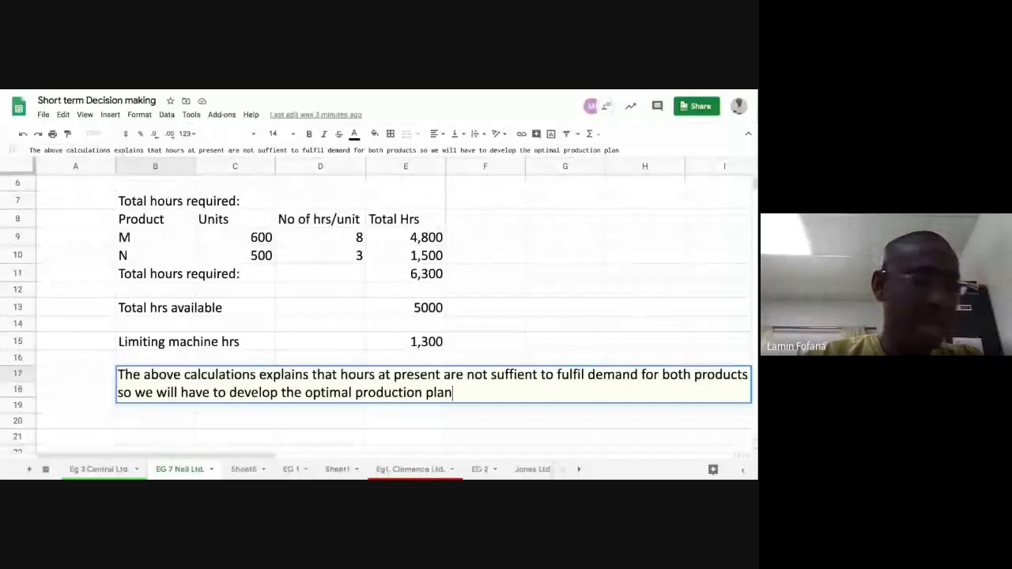
pyautogui.write(' usi')
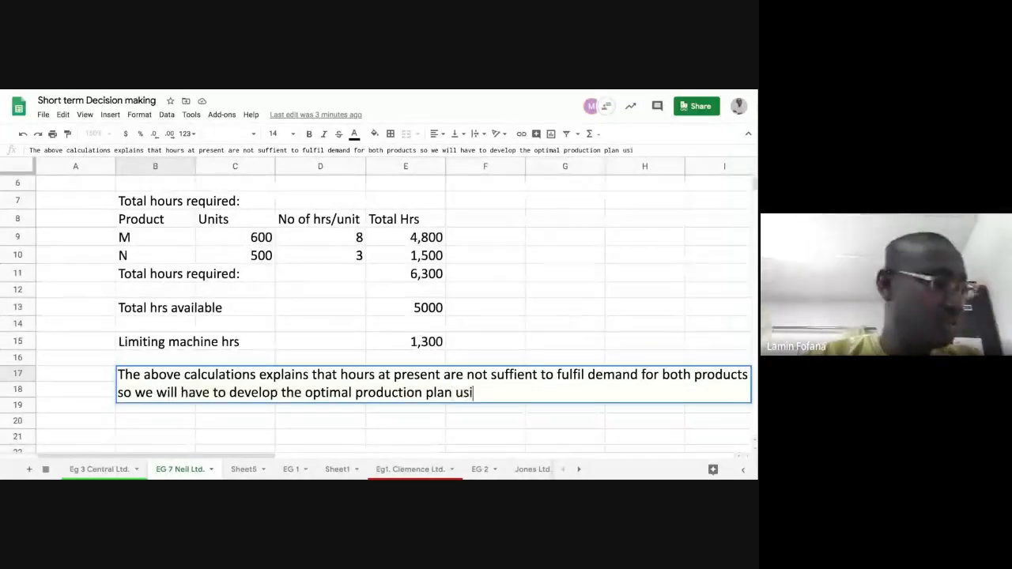
pyautogui.write('ng 5')
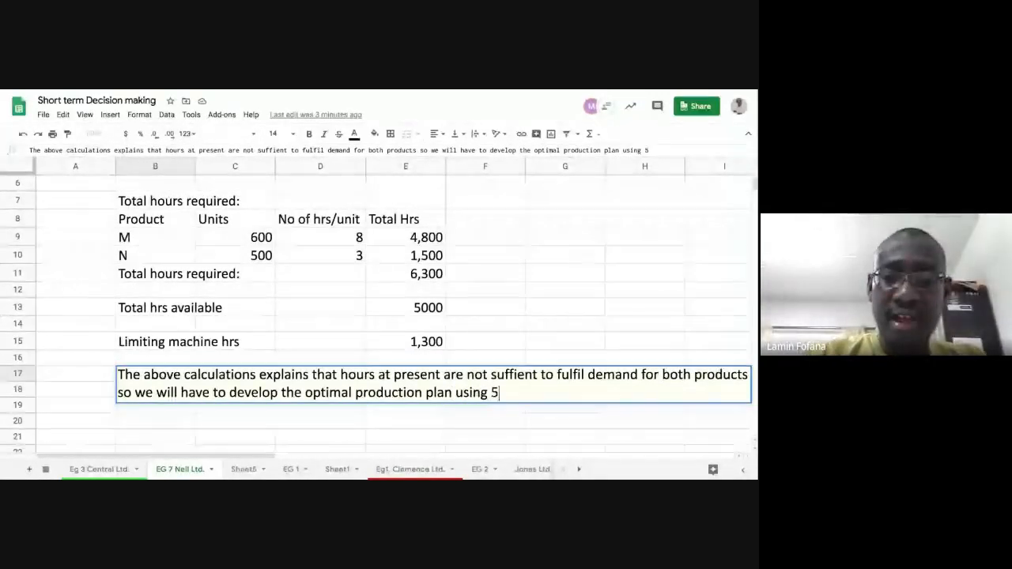
pyautogui.write(',000')
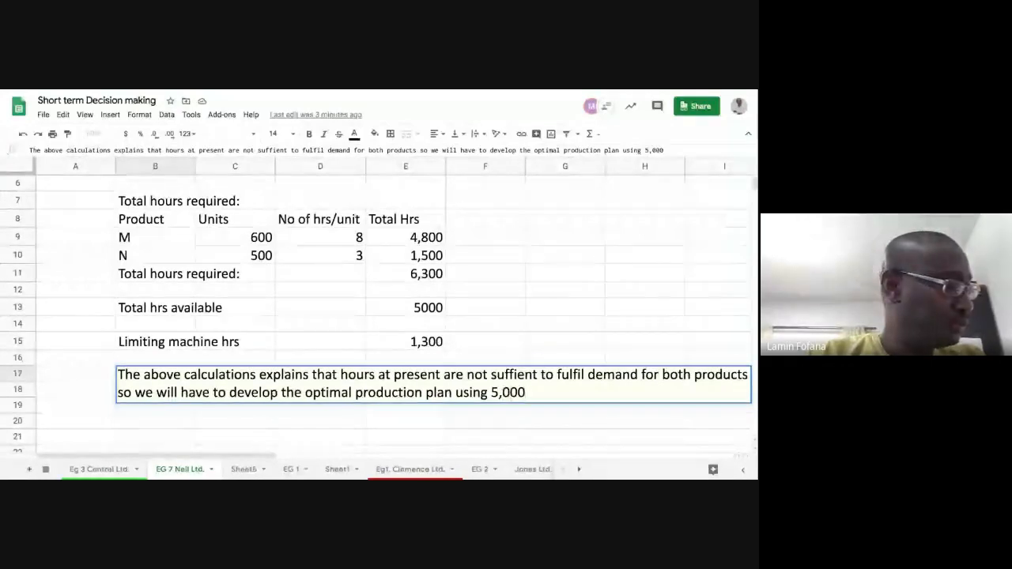
pyautogui.write(' h')
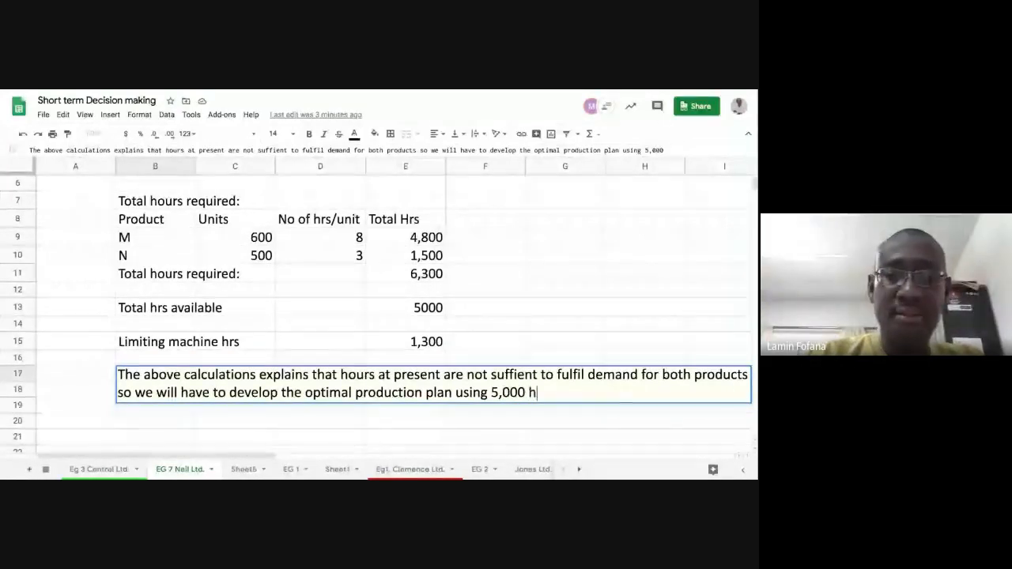
pyautogui.write('ours ')
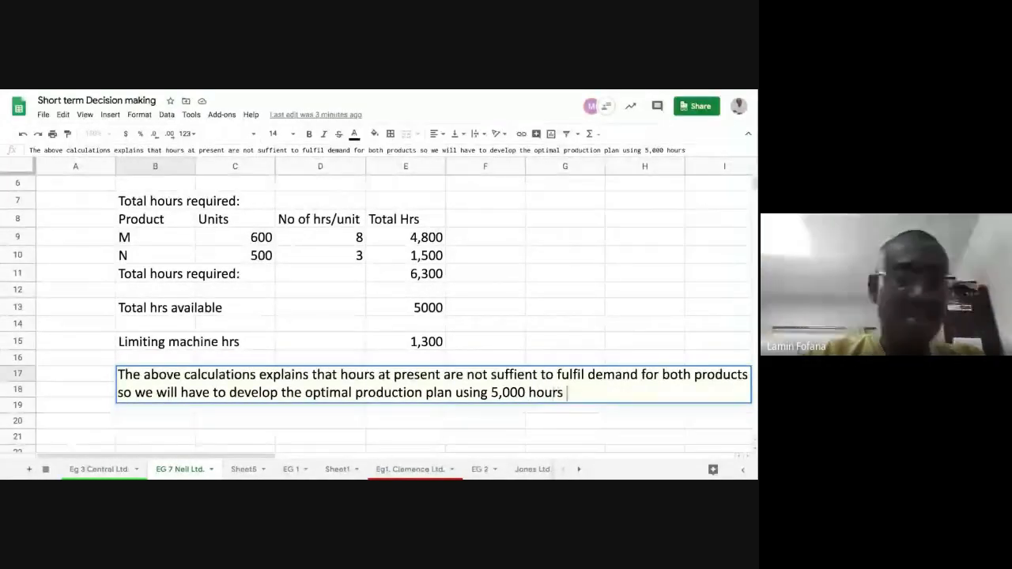
pyautogui.write('which')
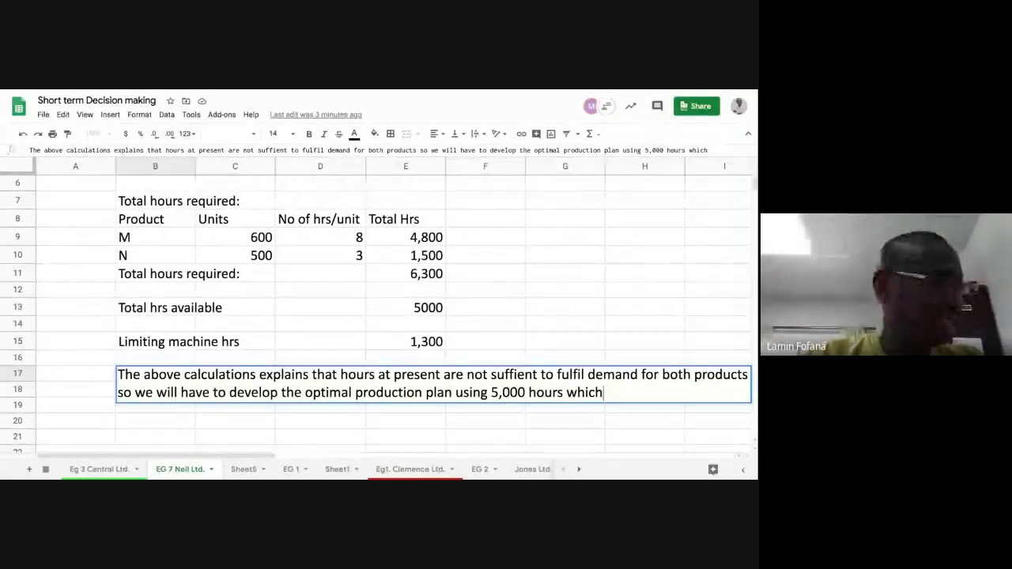
pyautogui.write(' m')
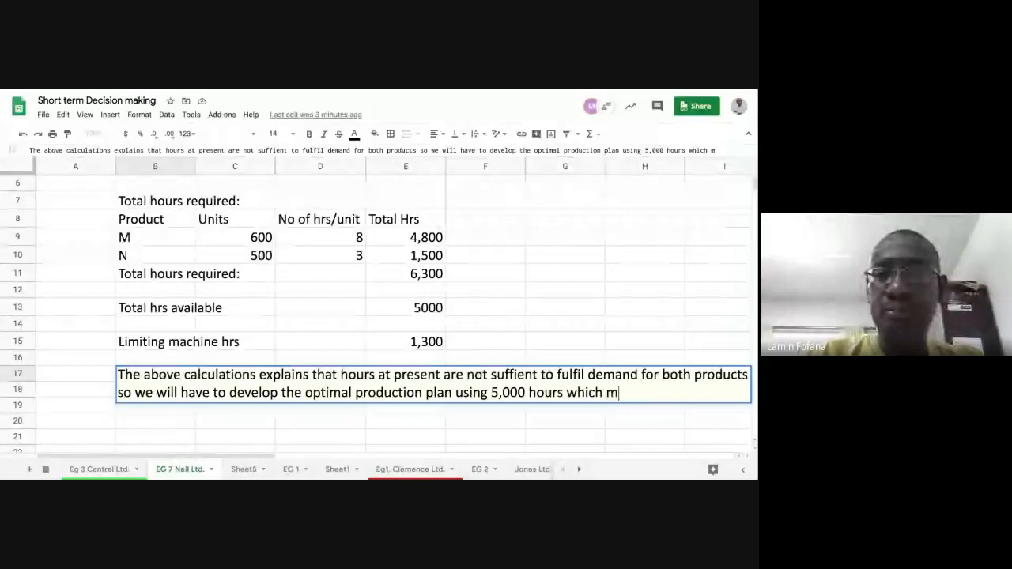
pyautogui.write('aximise')
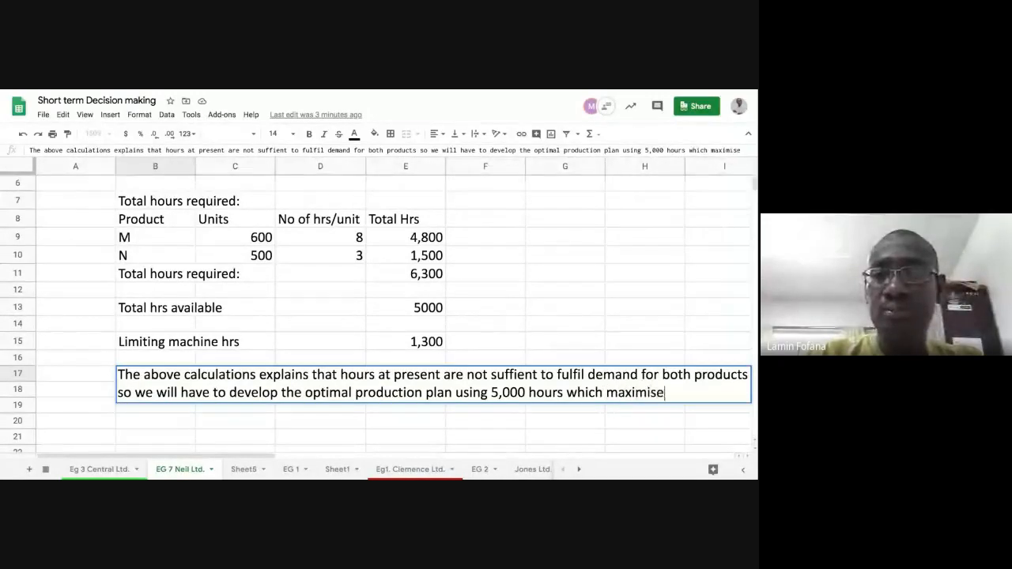
pyautogui.write('s the pro')
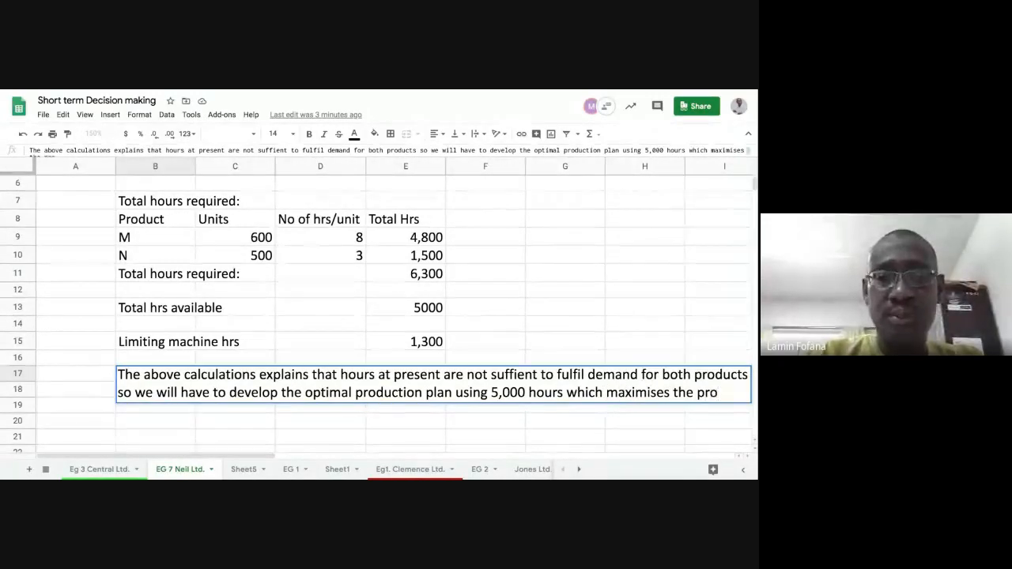
pyautogui.write('fit.')
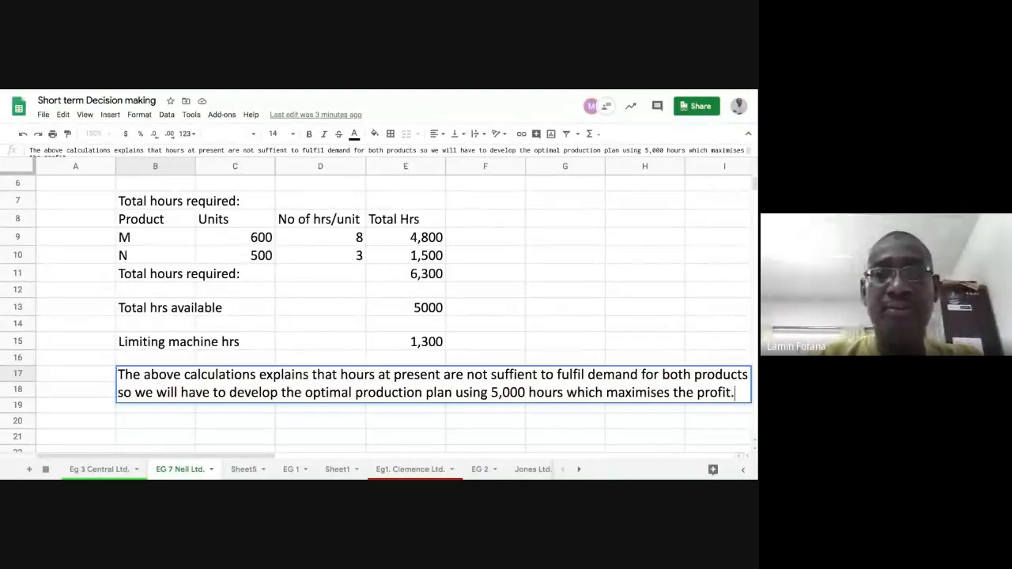
# Step: Finish the B17 note with "using 5,000 hours which maximises the profit." and commit the entry
pyautogui.press('Return')
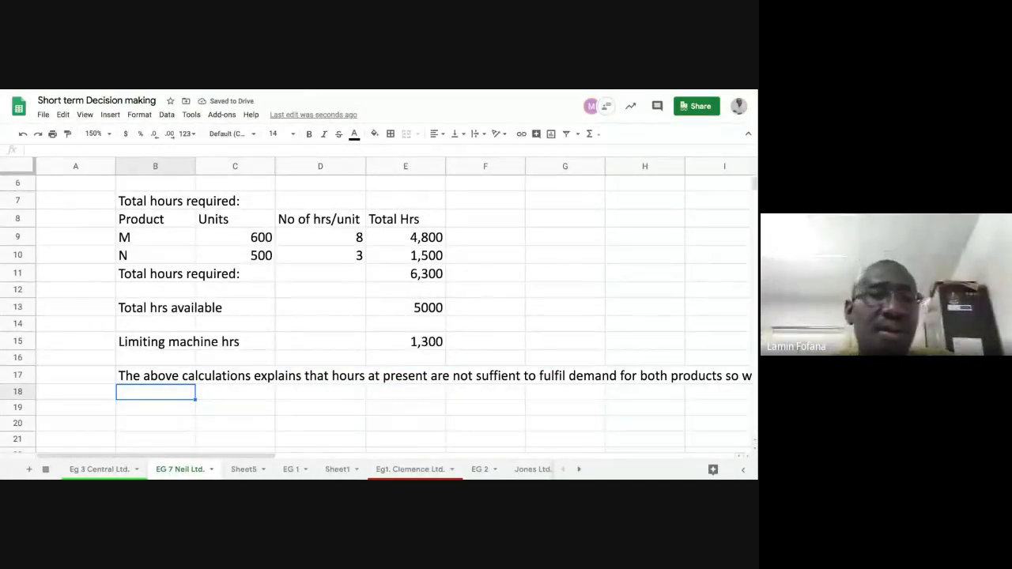
# Step: Merge cells B17 to E17 containing the explanatory note
pyautogui.click(163, 379)
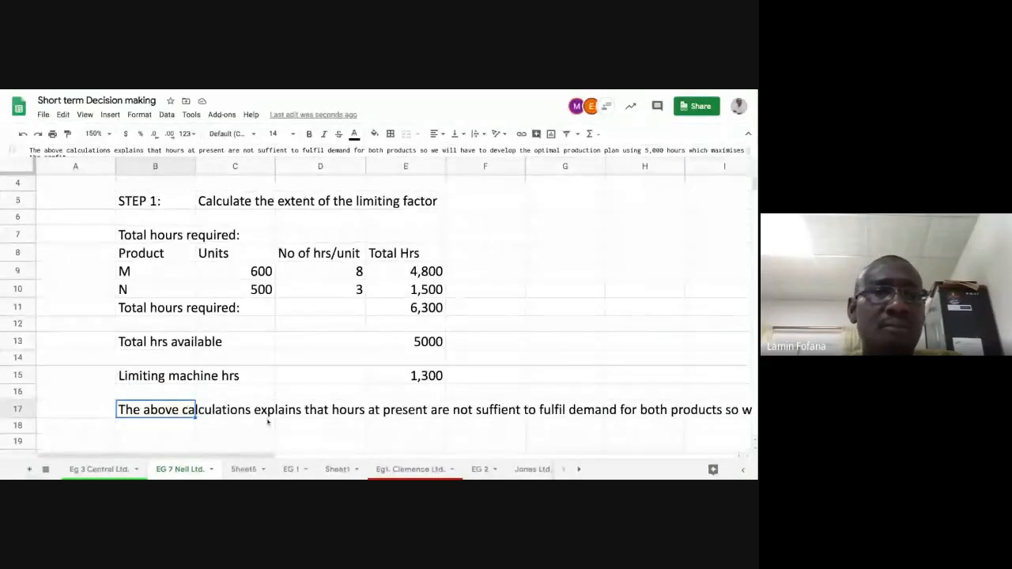
pyautogui.click(269, 422)
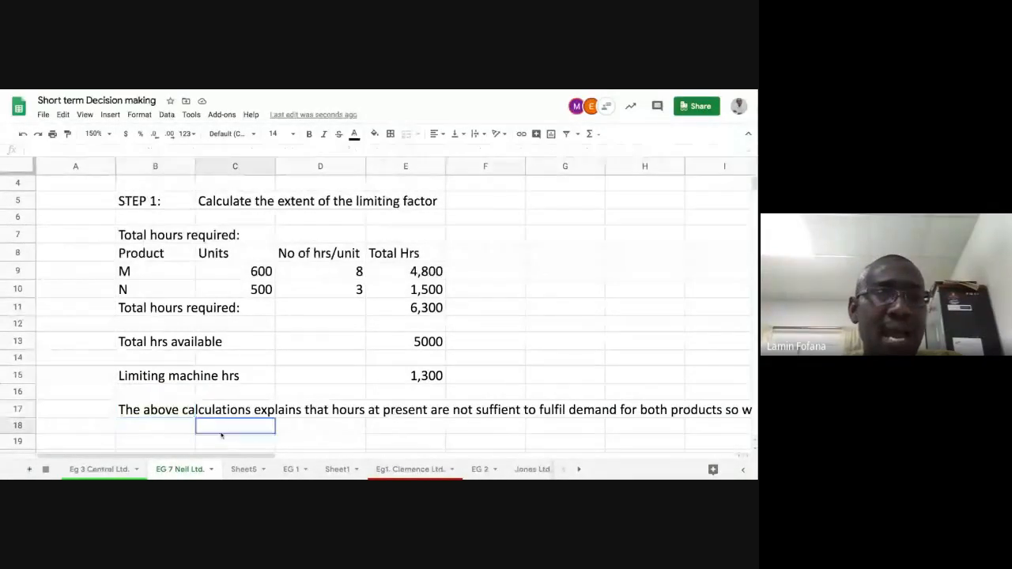
pyautogui.click(164, 412)
pyautogui.moveTo(164, 411); pyautogui.dragTo(431, 411)
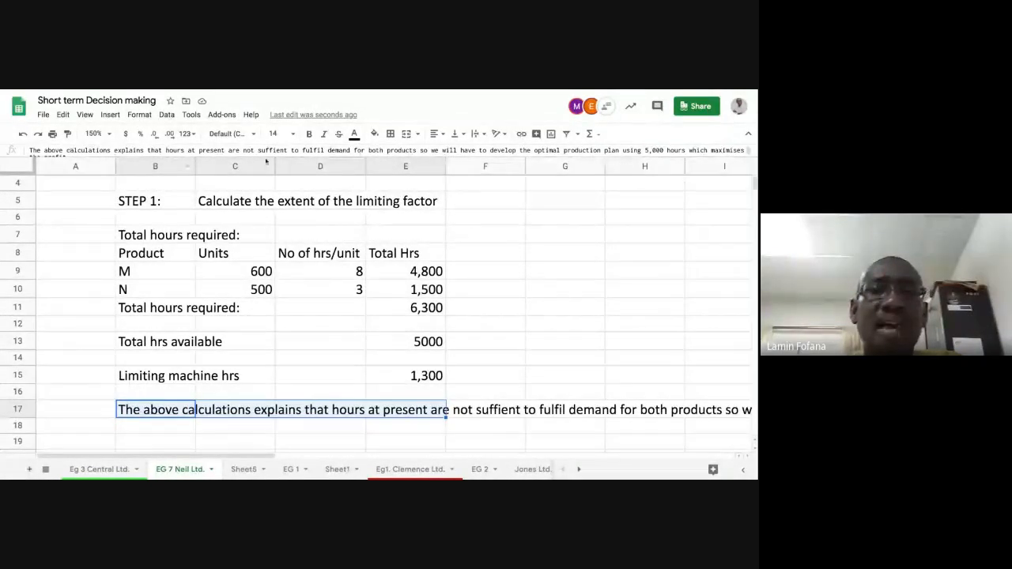
pyautogui.click(407, 134)
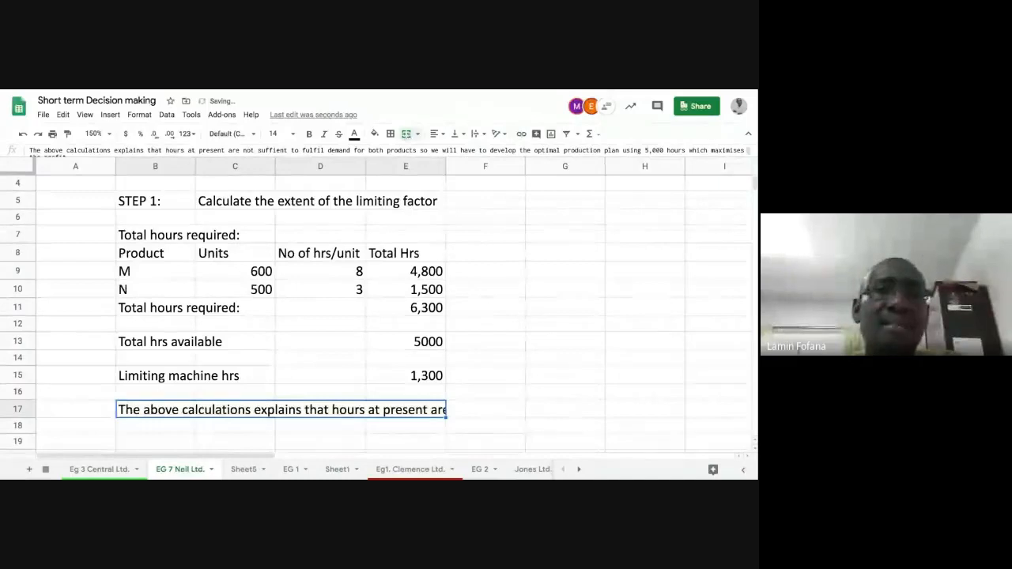
# Step: Set the merged note cell in row 17 to wrap its text
pyautogui.click(139, 115)
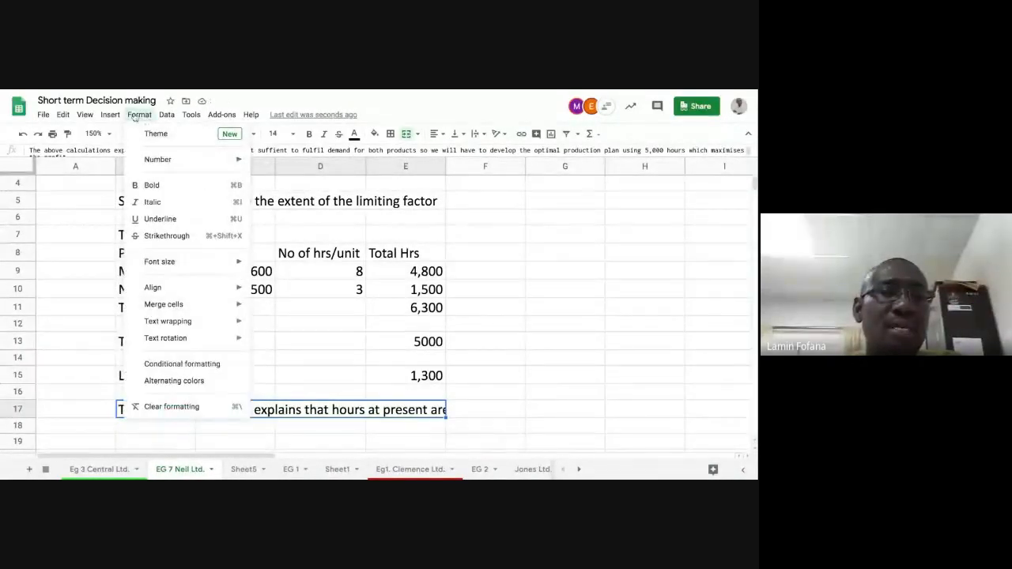
pyautogui.moveTo(198, 321)
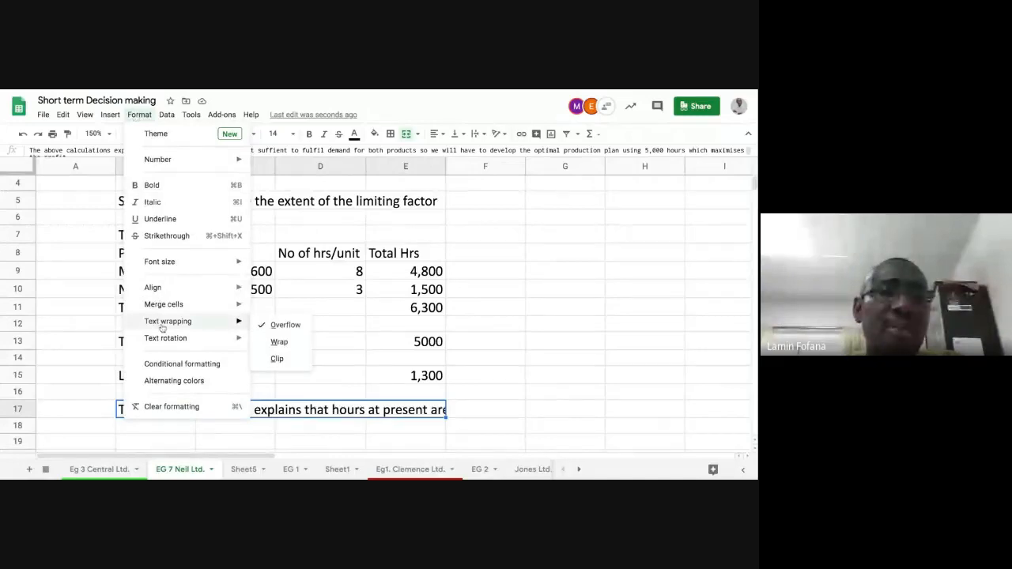
pyautogui.click(277, 346)
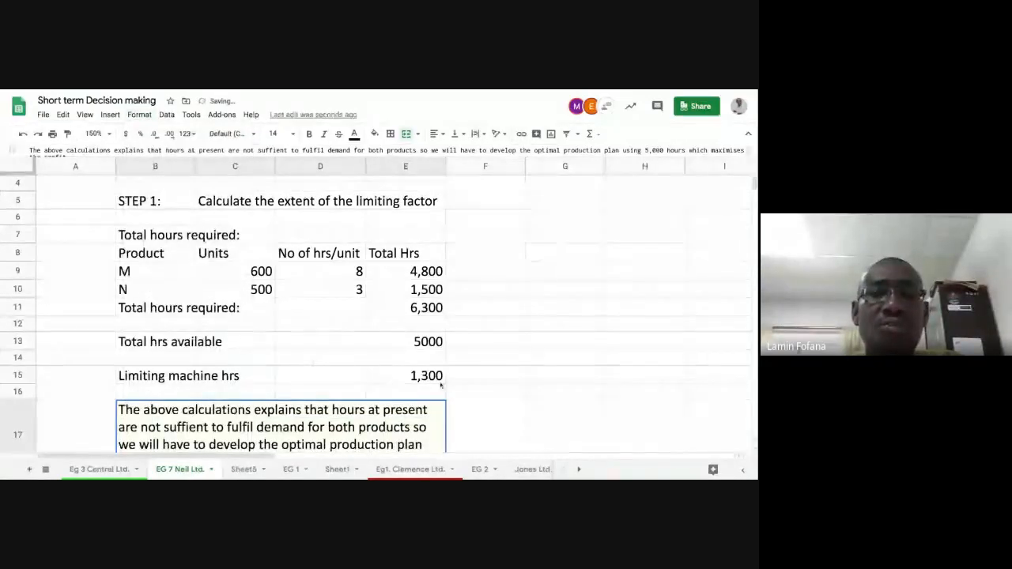
pyautogui.scroll(-2, 451, 382)
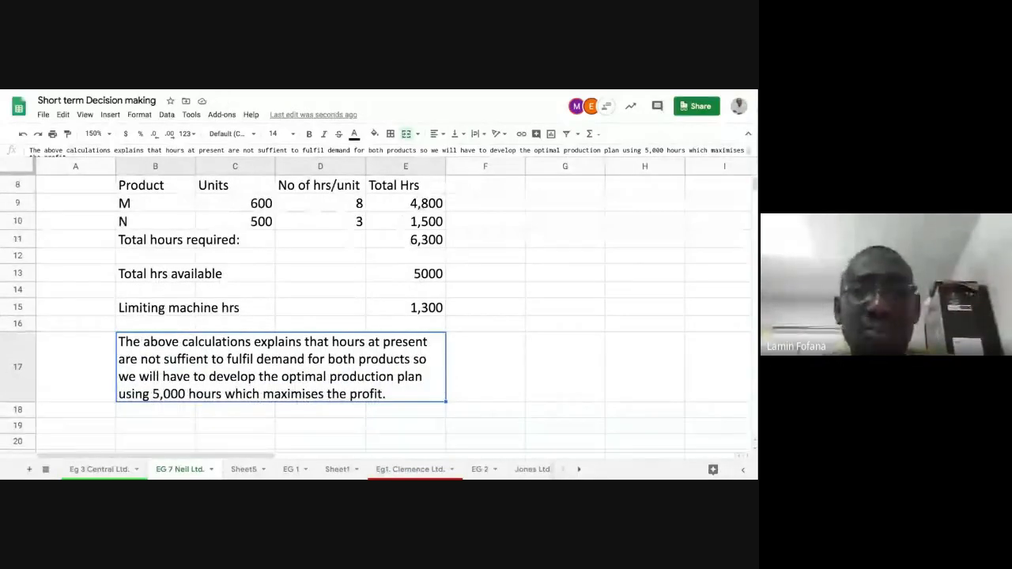
pyautogui.click(501, 378)
pyautogui.click(371, 382)
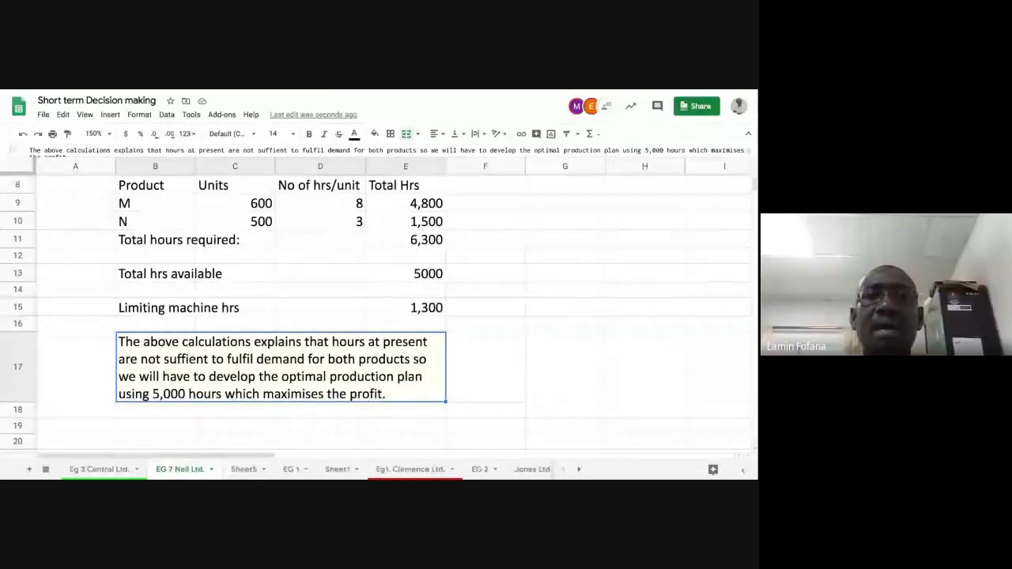
# Step: Undo the text wrapping on the merged note in row 17
pyautogui.click(23, 135)
pyautogui.click(204, 411)
pyautogui.click(168, 346)
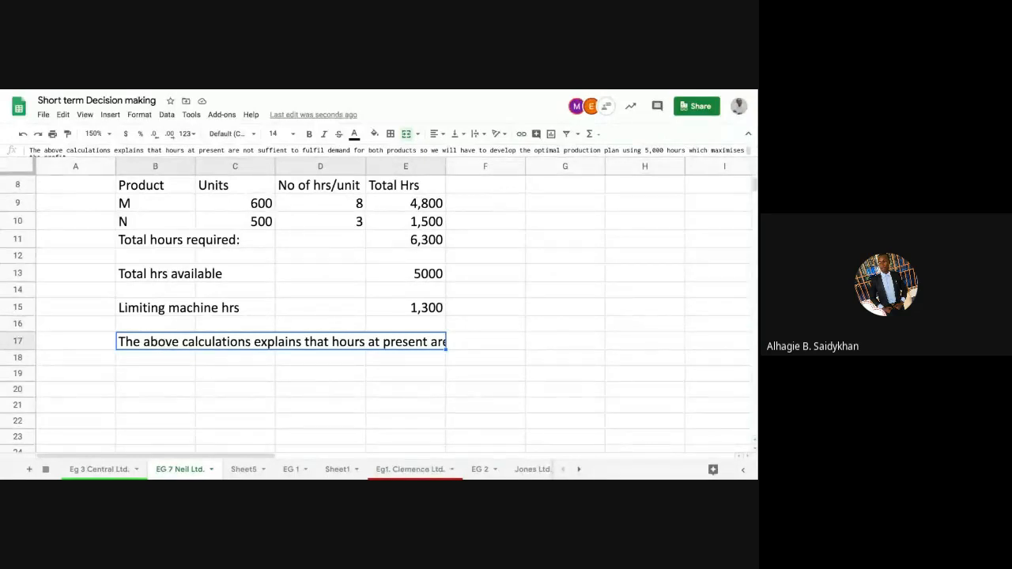
pyautogui.click(256, 396)
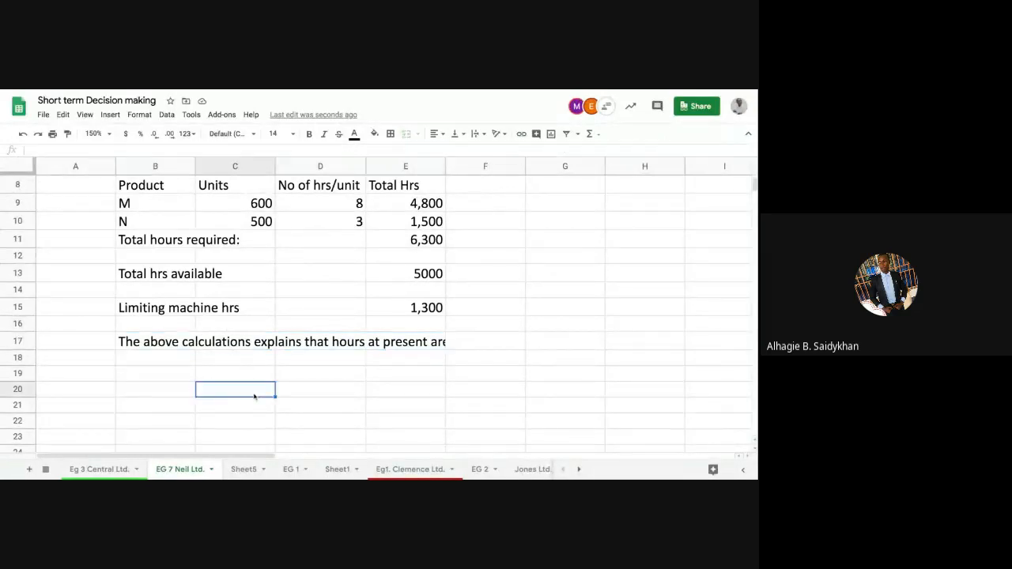
pyautogui.click(176, 343)
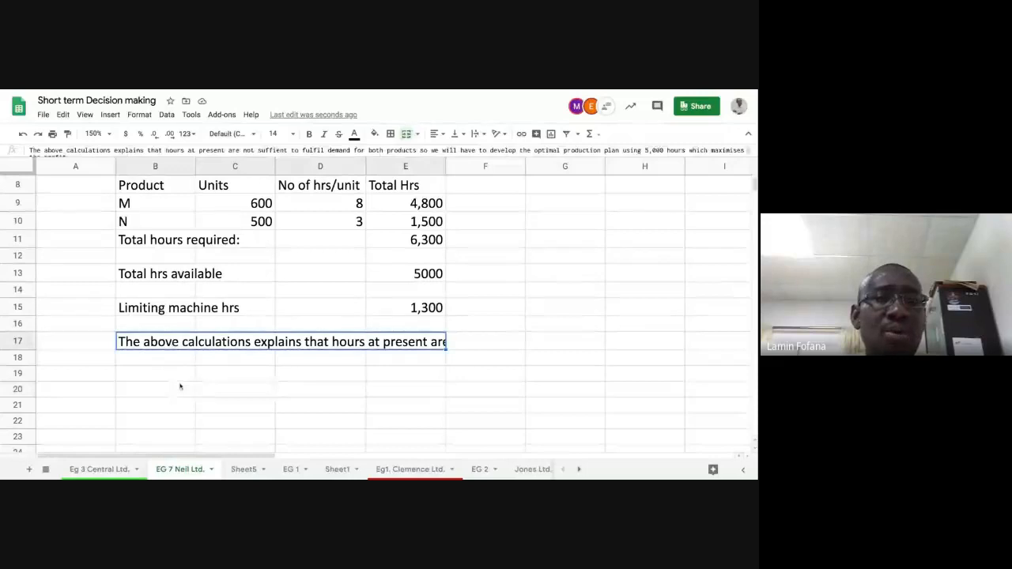
pyautogui.click(179, 388)
pyautogui.click(175, 342)
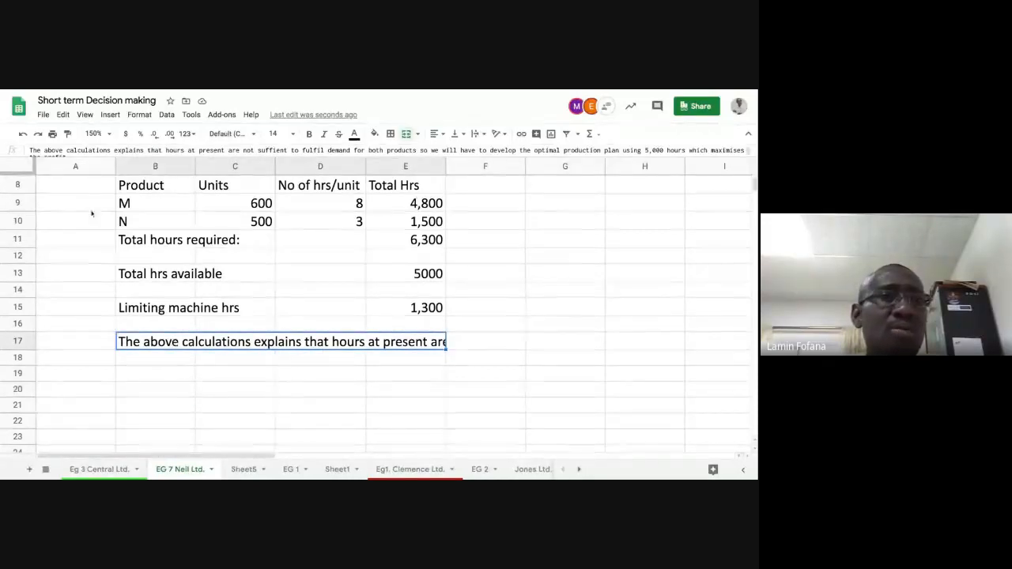
# Step: Undo the merge of cells B17 to E17 and select the note in B17
pyautogui.click(22, 135)
pyautogui.click(198, 388)
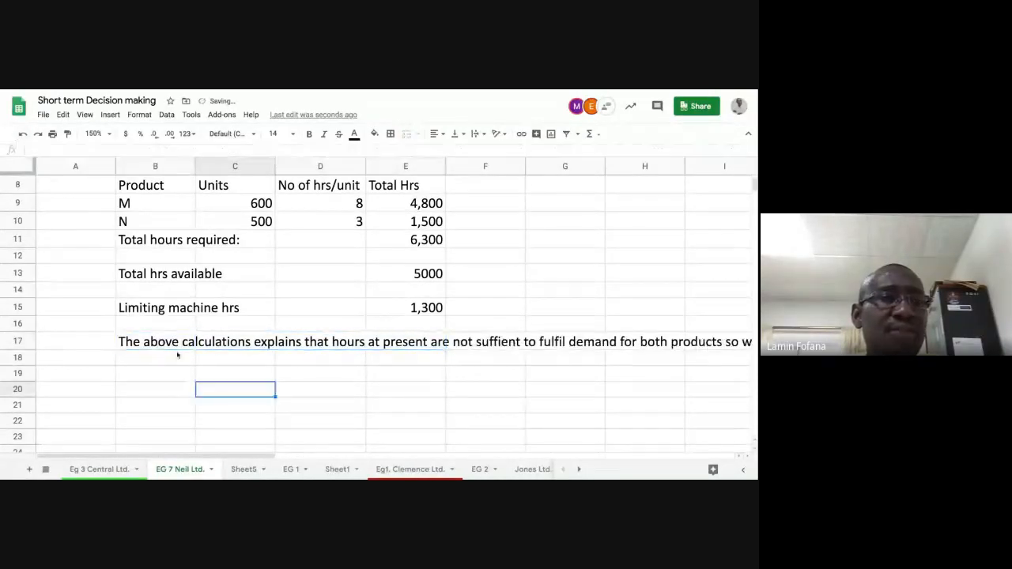
pyautogui.click(175, 342)
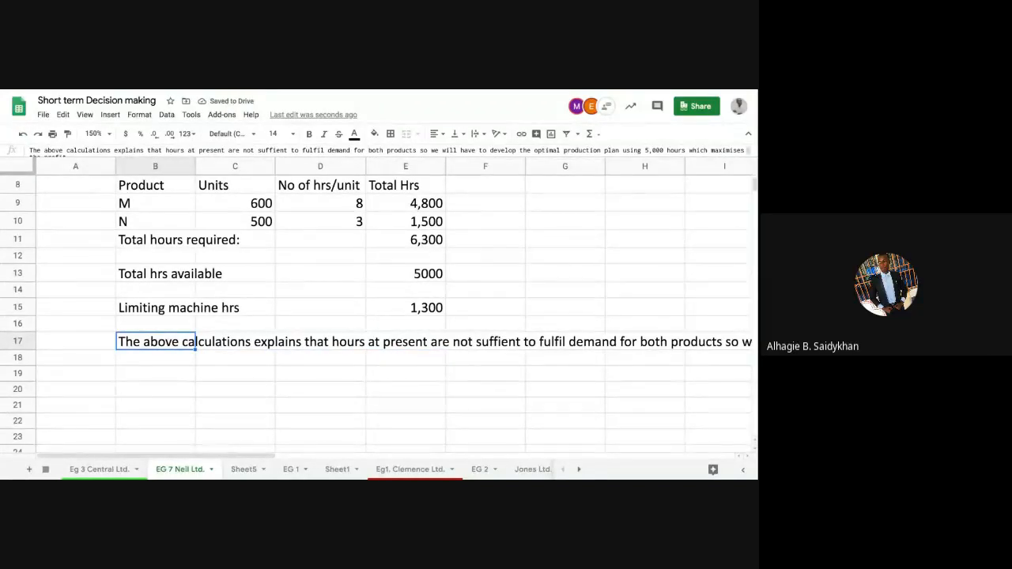
pyautogui.click(179, 373)
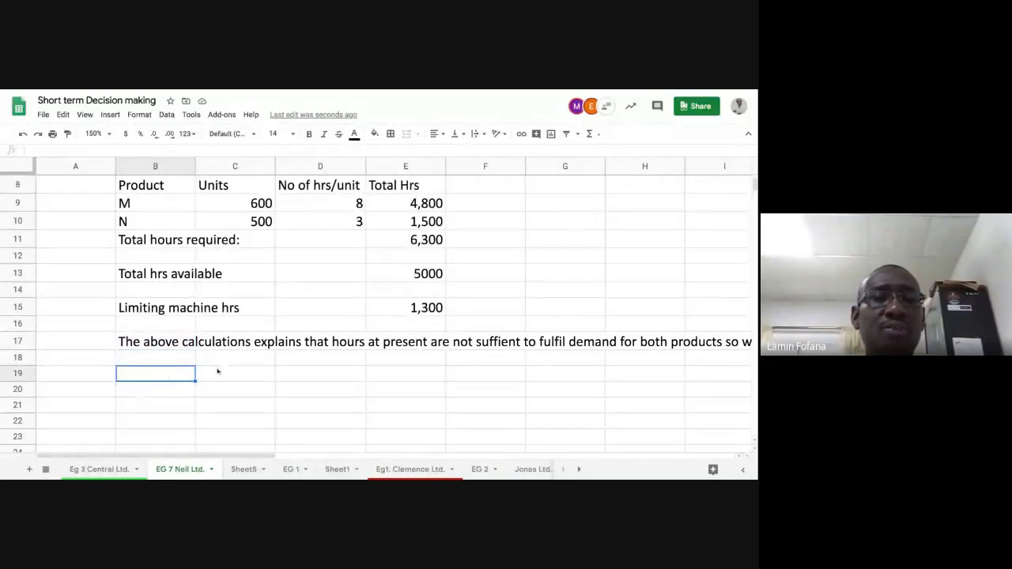
pyautogui.click(172, 341)
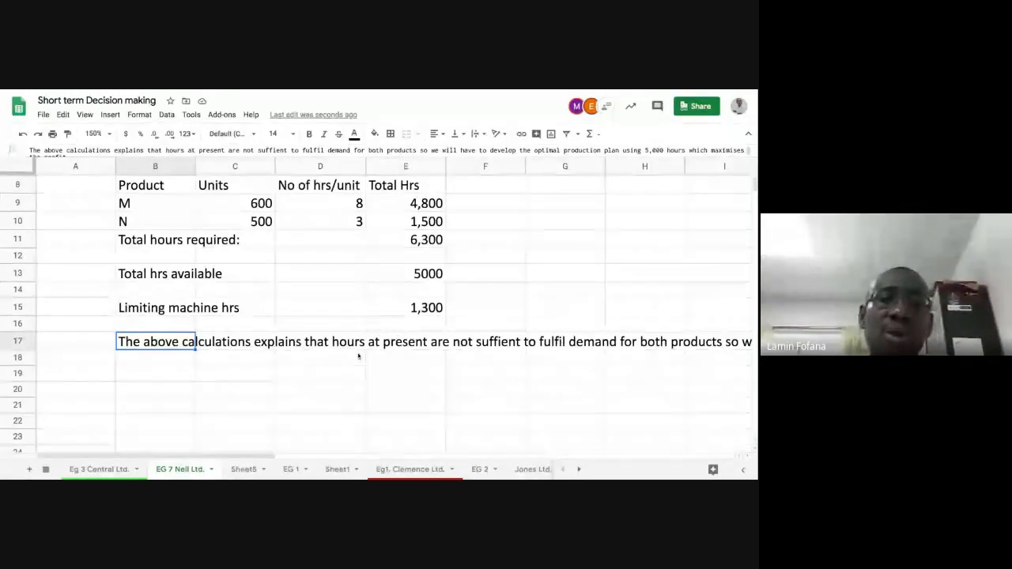
pyautogui.click(202, 358)
pyautogui.click(163, 343)
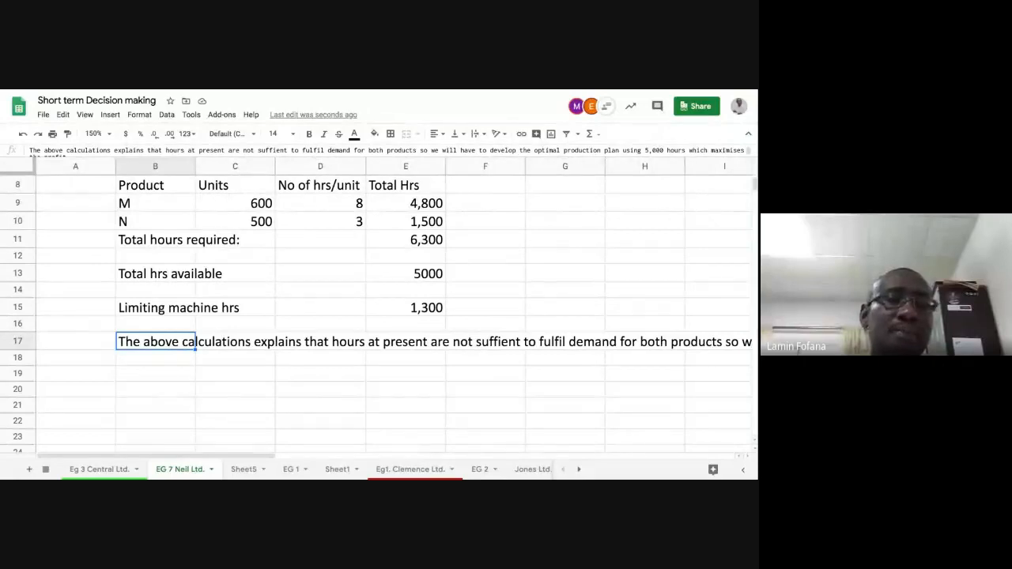
pyautogui.click(218, 342)
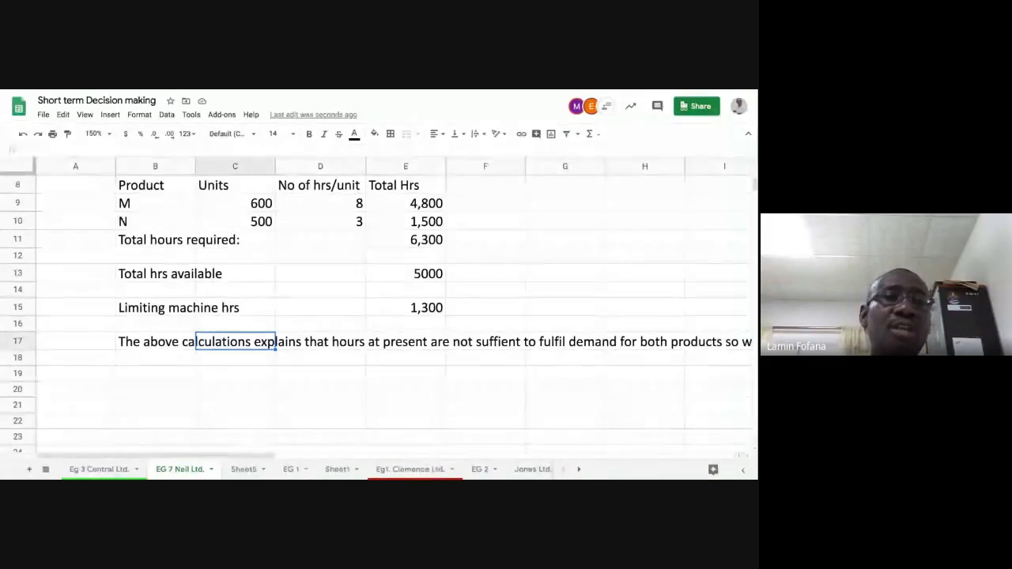
pyautogui.click(179, 345)
pyautogui.click(177, 373)
pyautogui.click(176, 346)
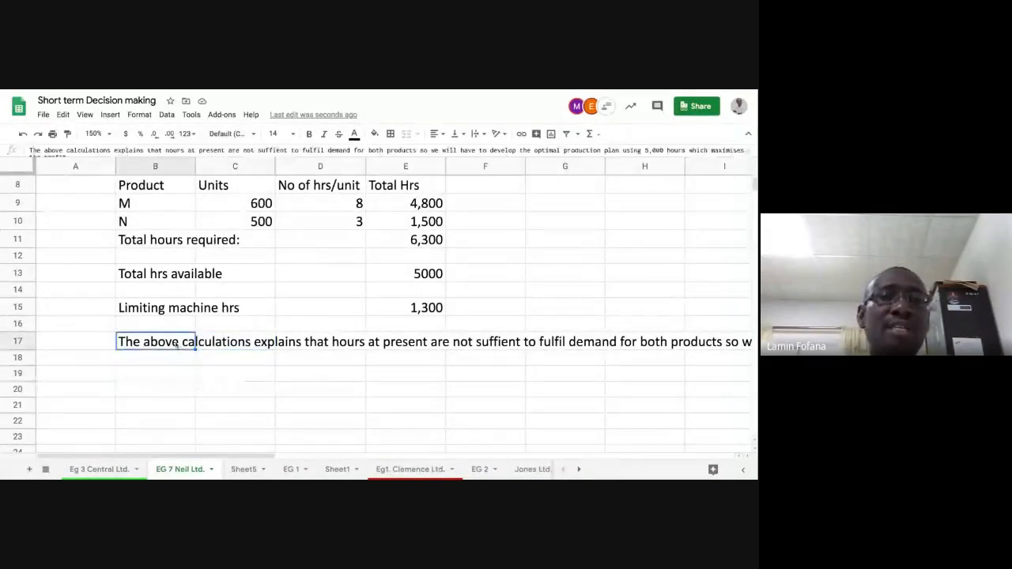
pyautogui.click(234, 375)
pyautogui.click(171, 344)
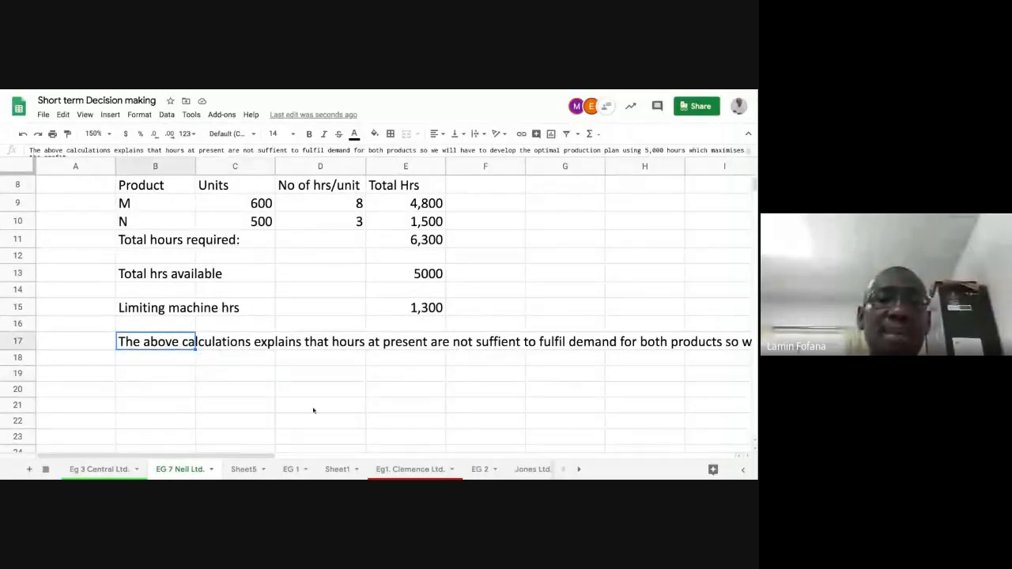
pyautogui.click(286, 373)
pyautogui.click(162, 344)
pyautogui.click(214, 372)
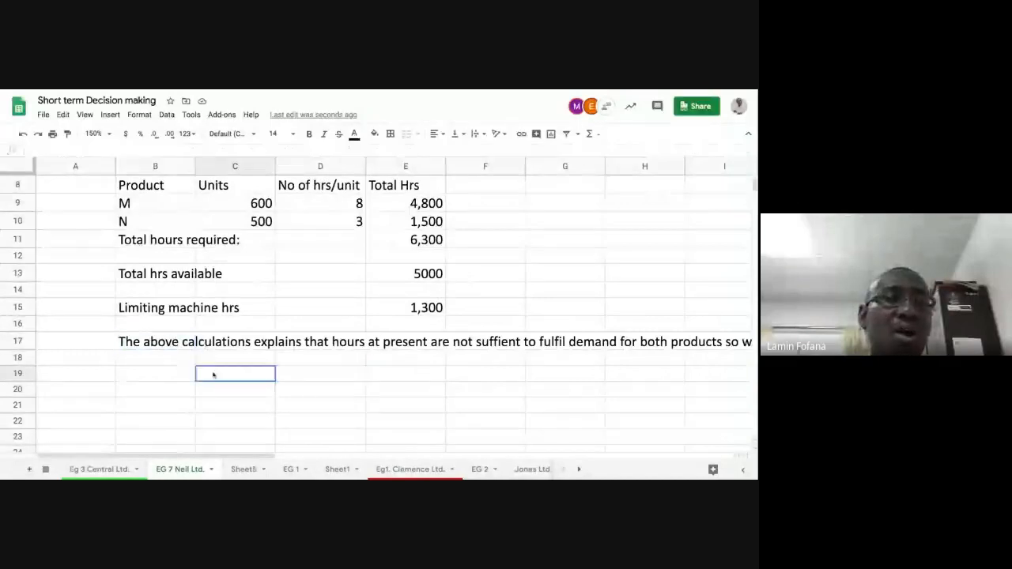
pyautogui.click(168, 346)
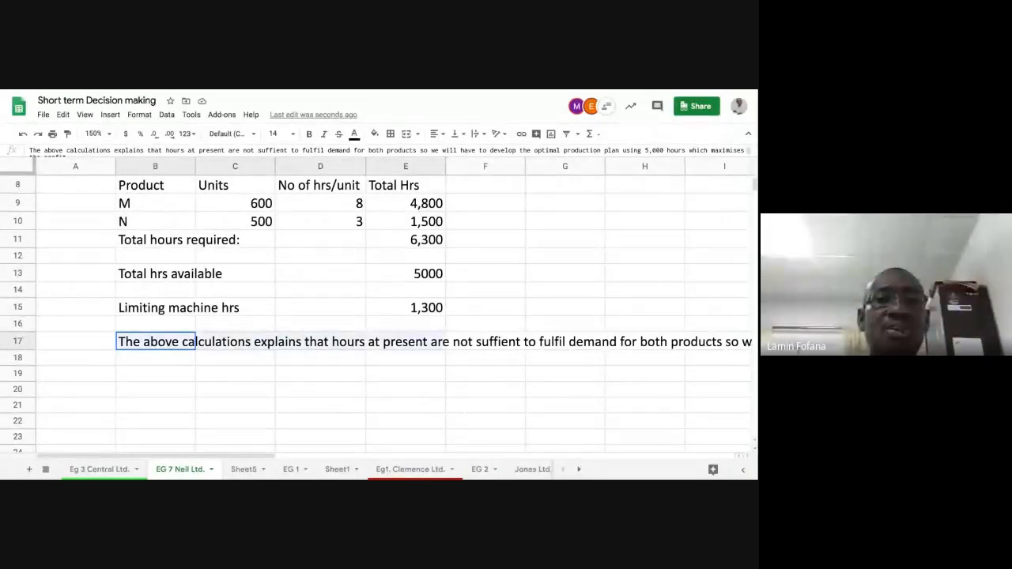
pyautogui.click(261, 393)
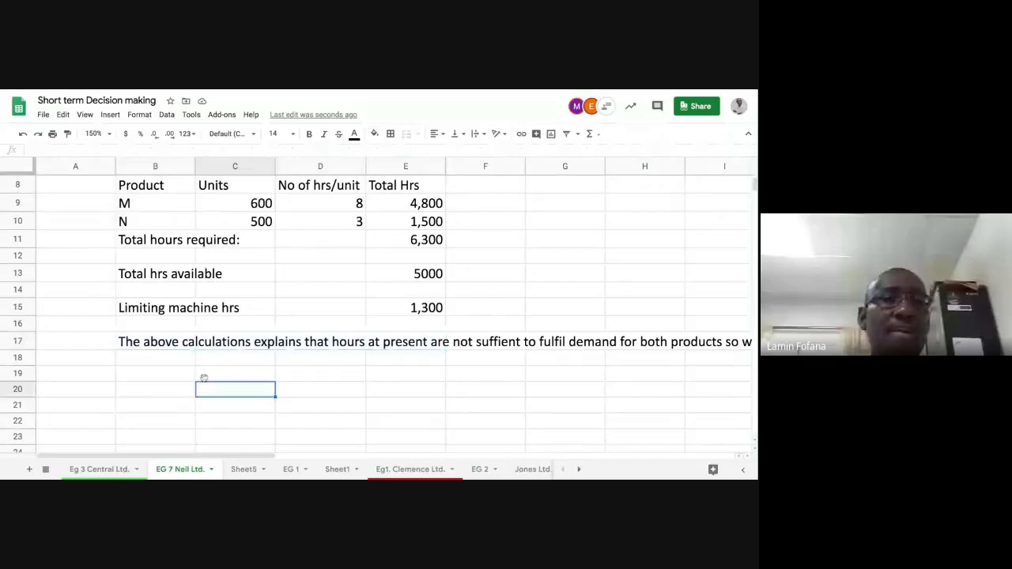
pyautogui.click(158, 343)
pyautogui.click(162, 372)
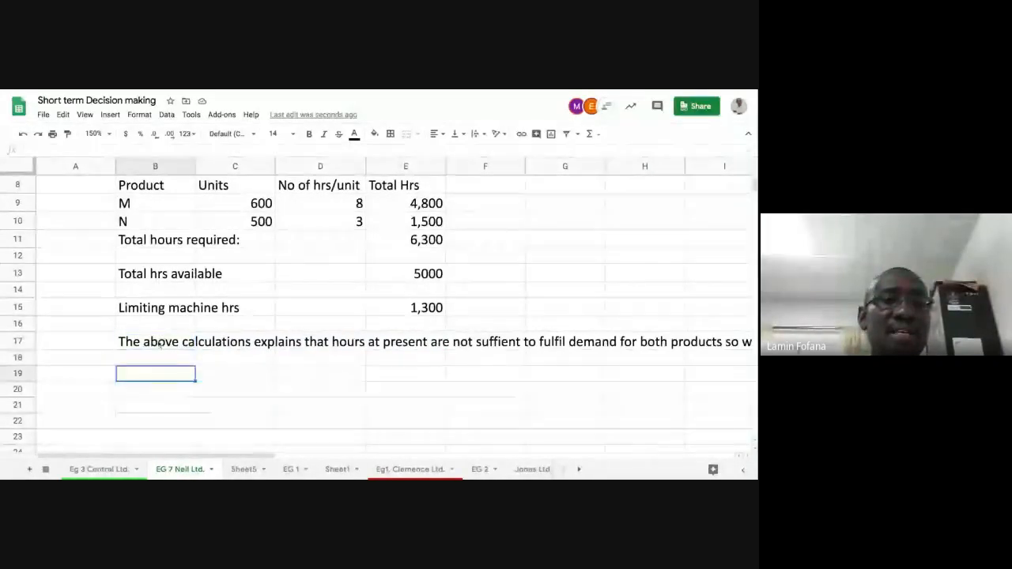
# Step: Merge cells B17 to E17 containing the explanatory note and set the merged cell's text wrapping to Wrap
pyautogui.click(160, 343)
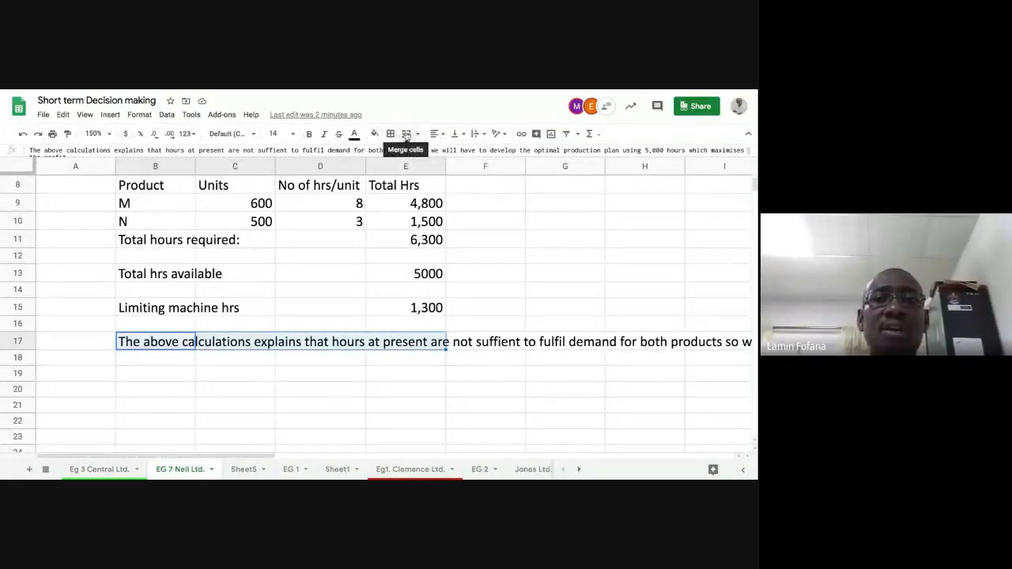
pyautogui.click(405, 134)
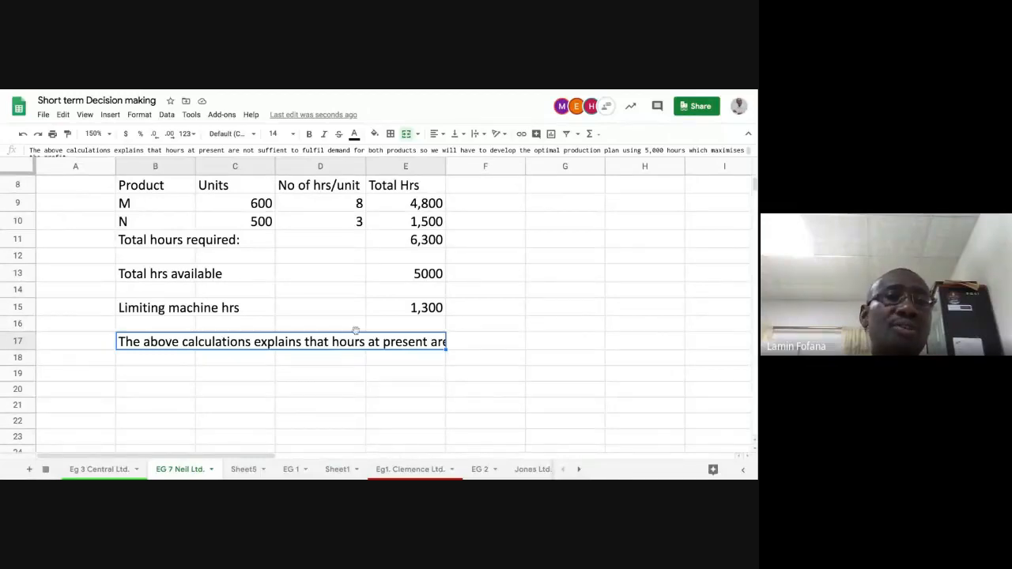
pyautogui.click(139, 115)
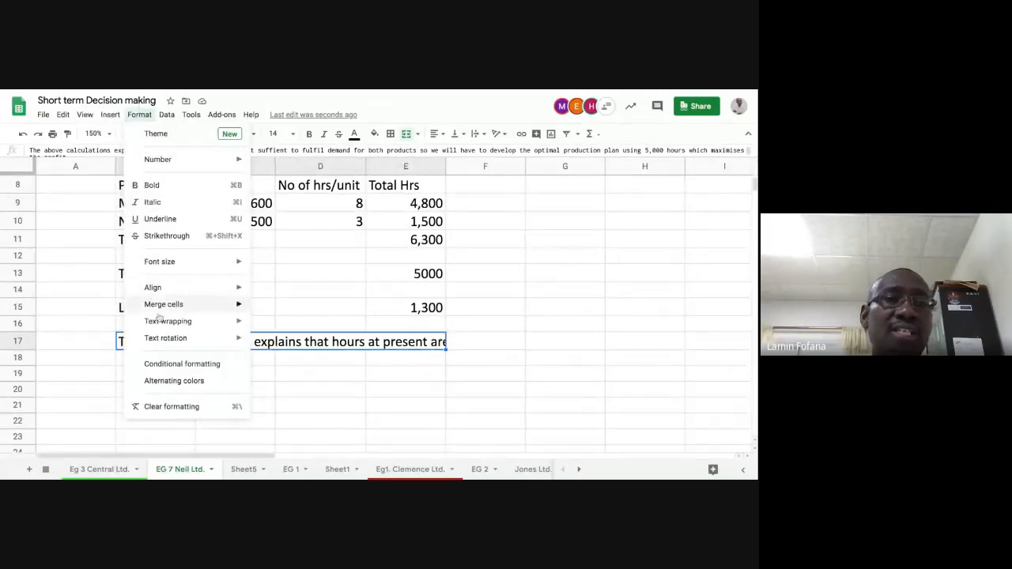
pyautogui.moveTo(177, 326)
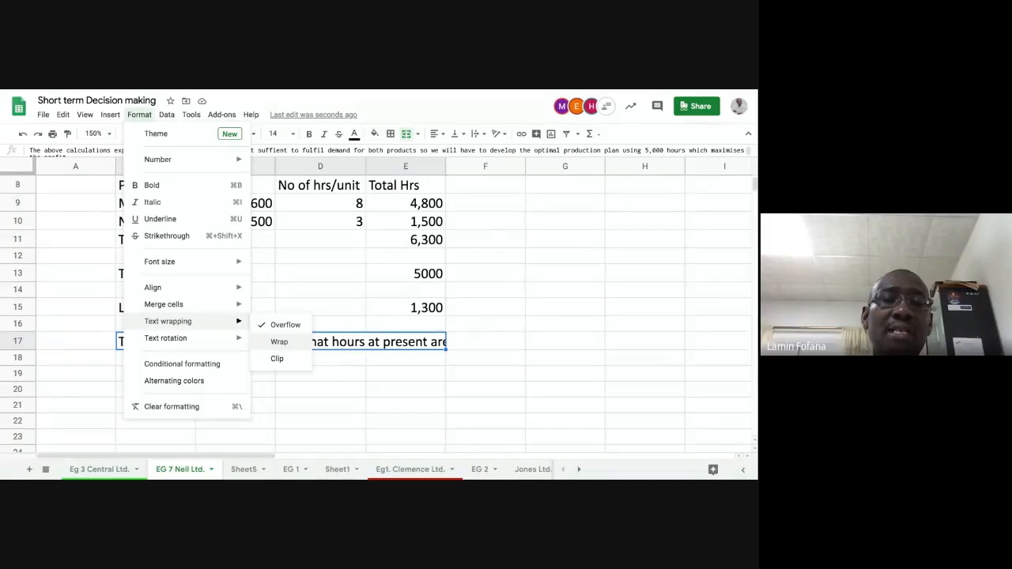
pyautogui.click(279, 342)
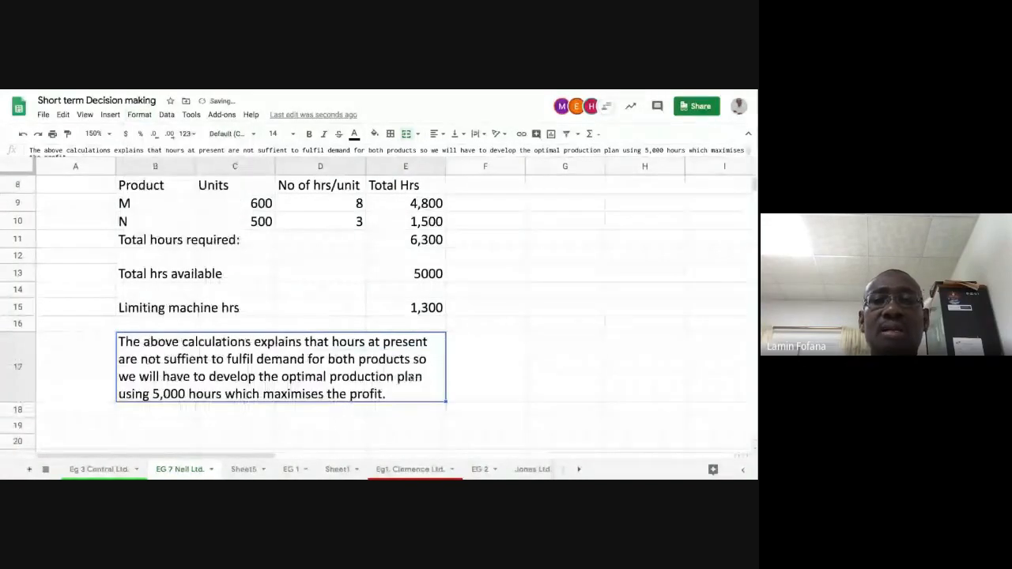
pyautogui.click(478, 365)
pyautogui.click(416, 375)
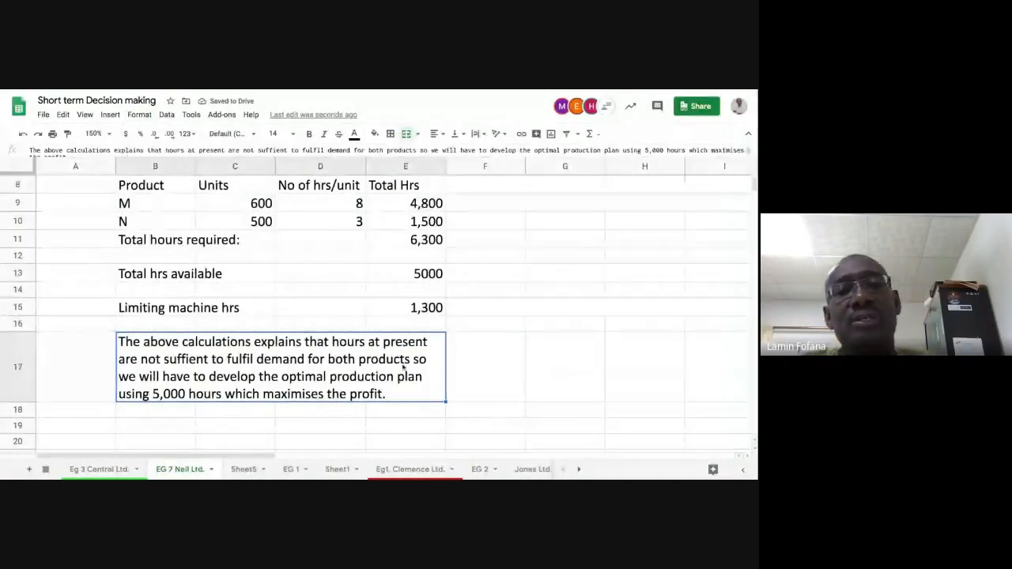